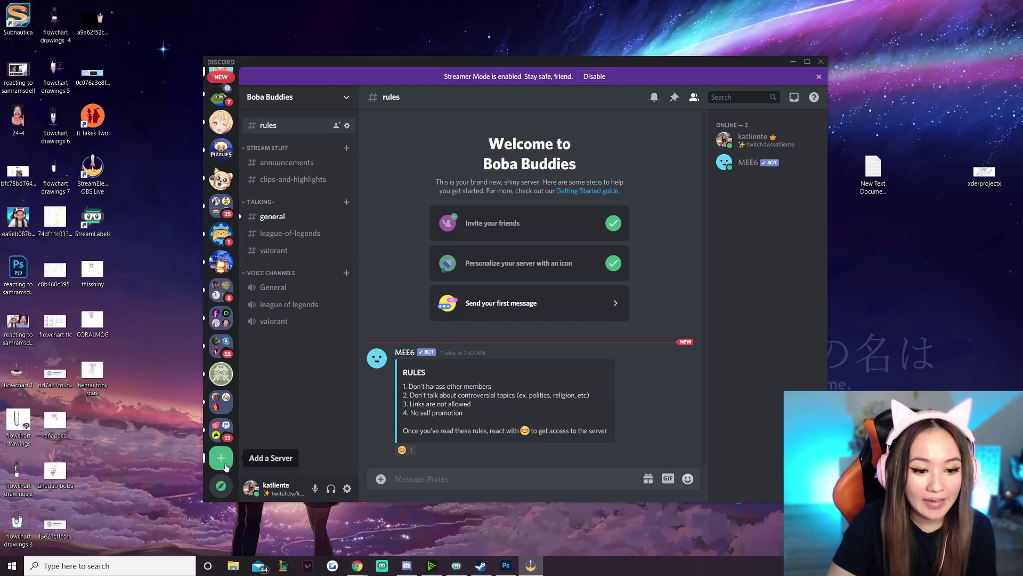
Create a new server from scratch for a club or community, named Kat's Server
left_click(221, 458)
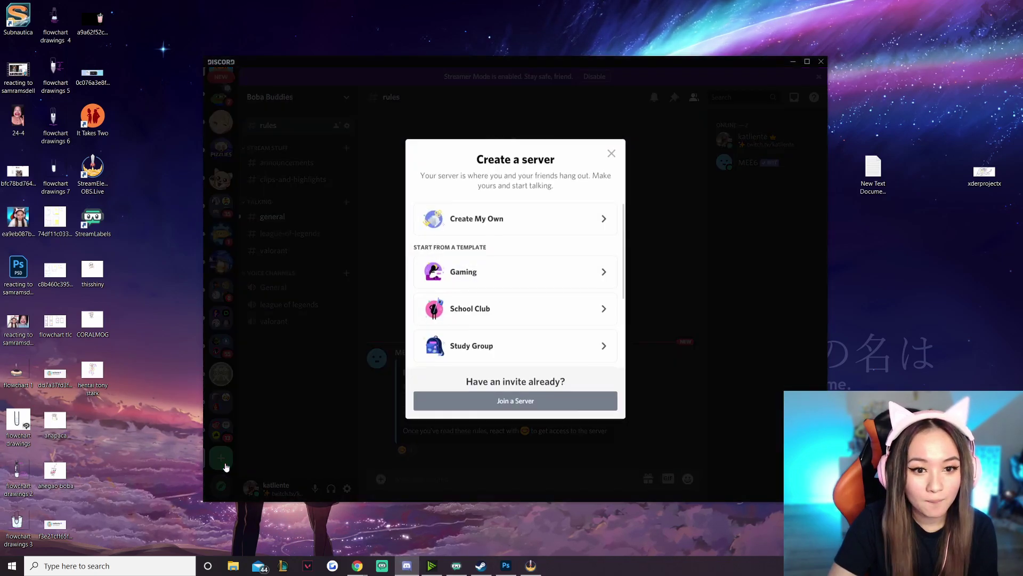
left_click(518, 218)
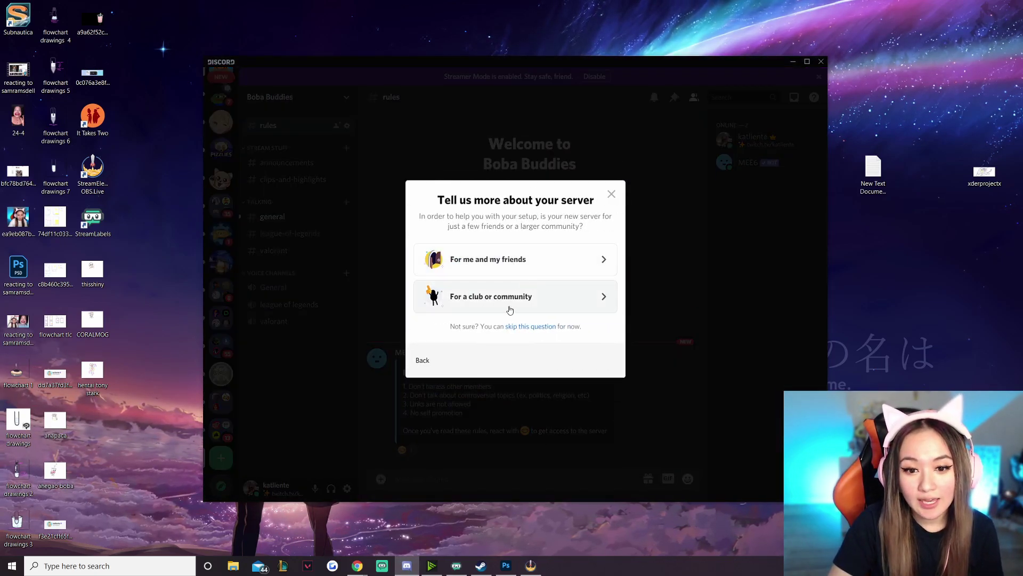
left_click(550, 300)
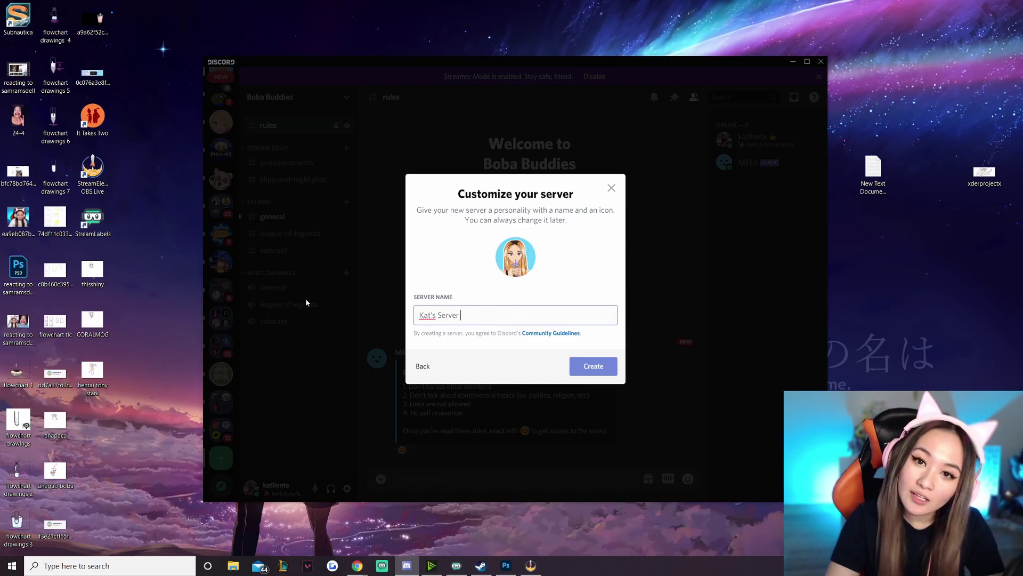
left_click(594, 368)
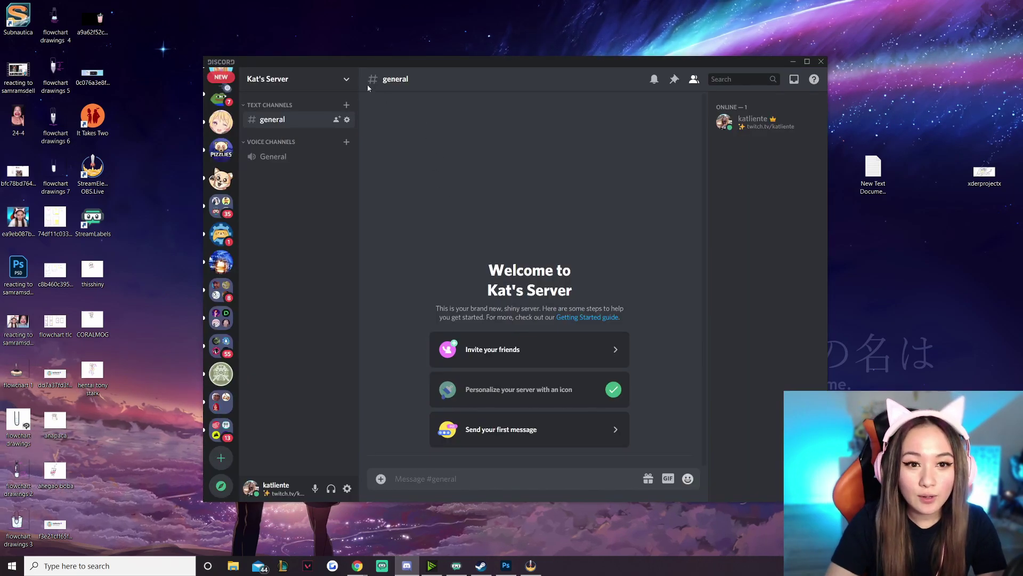
In Moderation settings, choose High verification and scan media from all members, then save
left_click(347, 81)
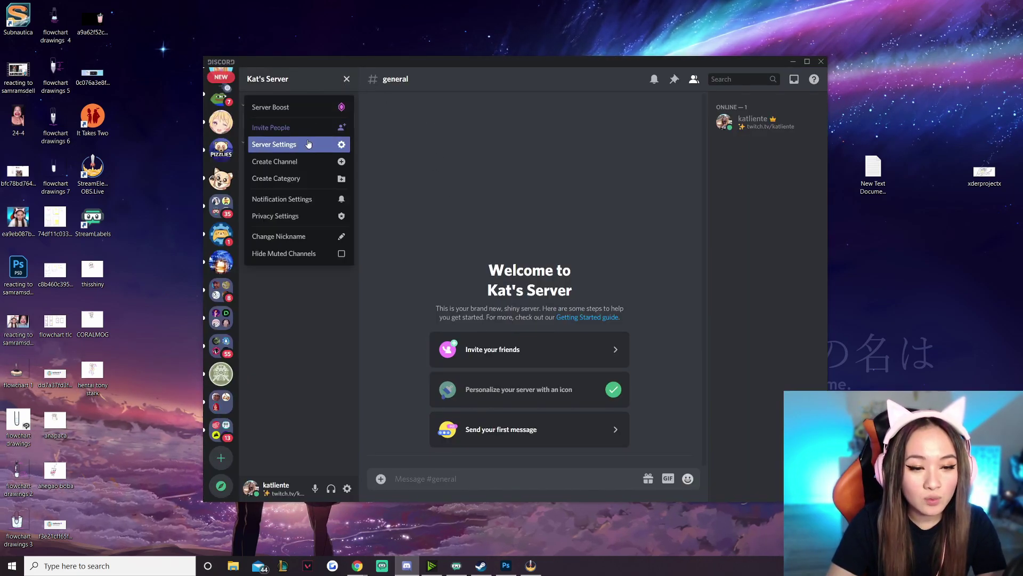
left_click(306, 145)
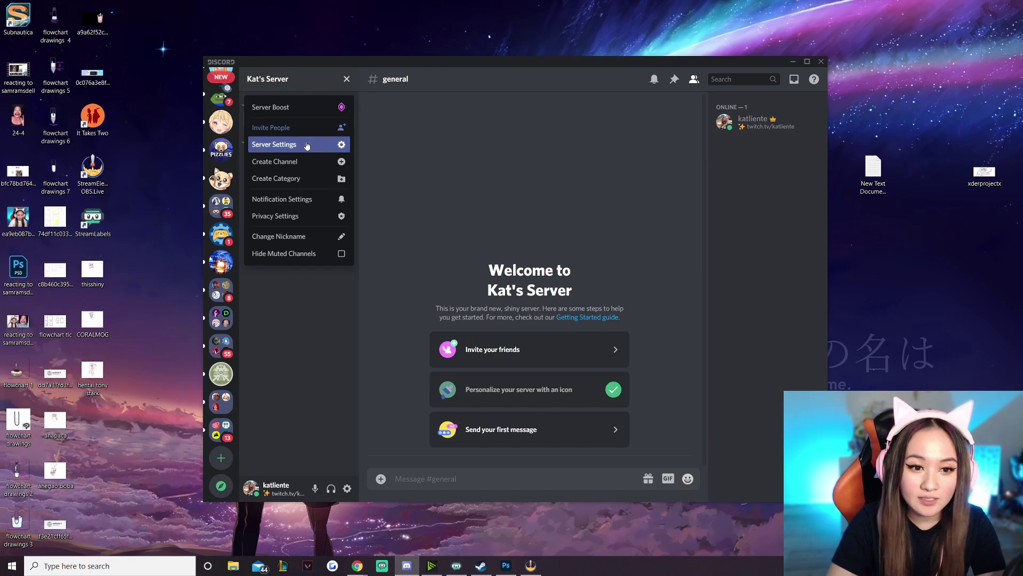
left_click(309, 168)
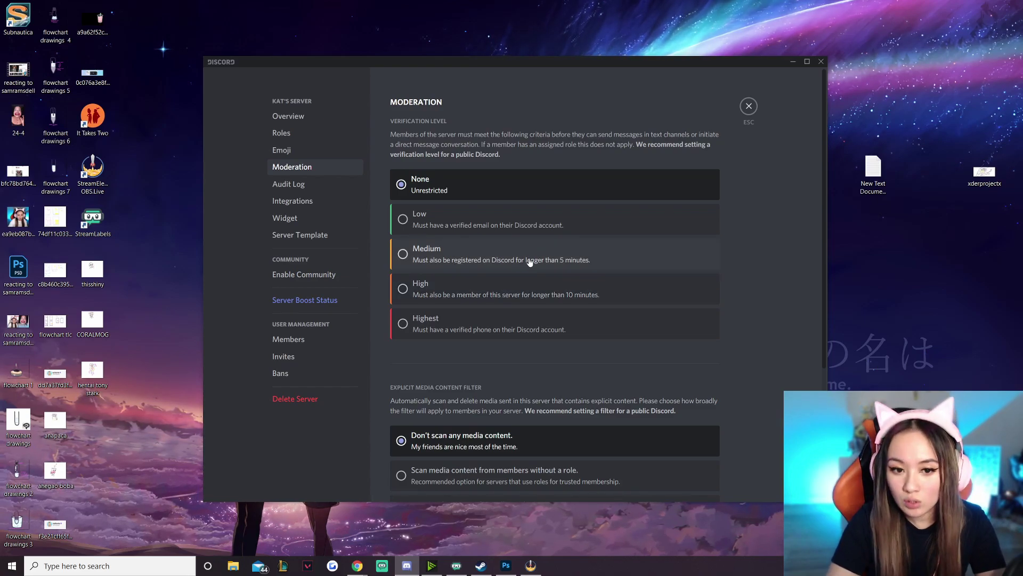
left_click(469, 296)
scroll(625, 340, "down", 1)
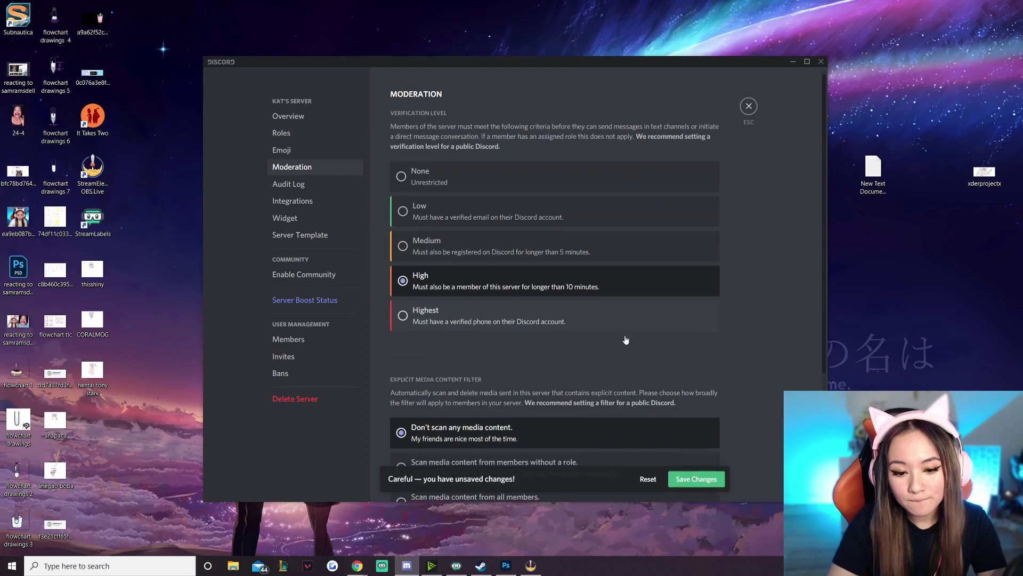
scroll(626, 340, "down", 4)
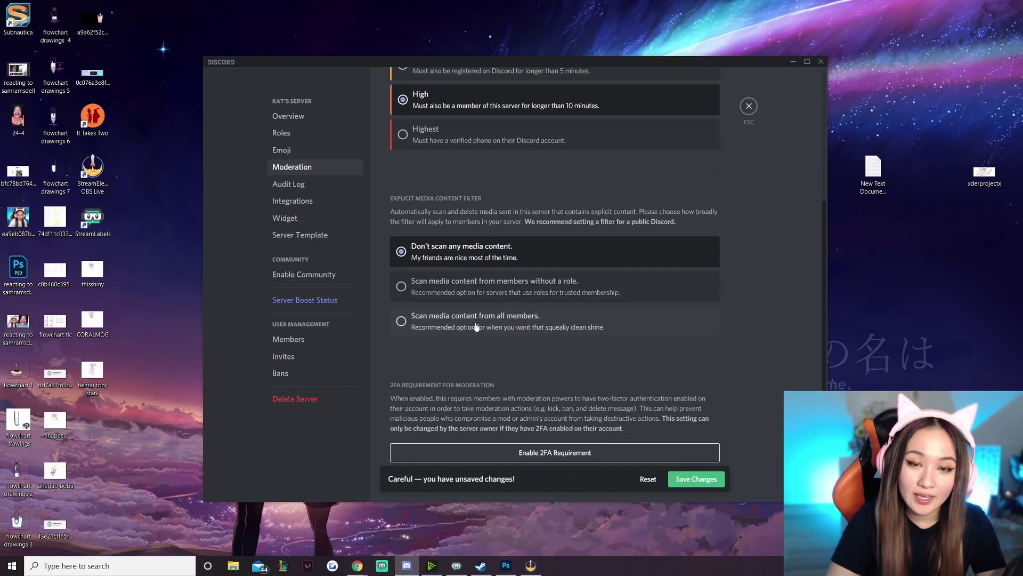
left_click(604, 325)
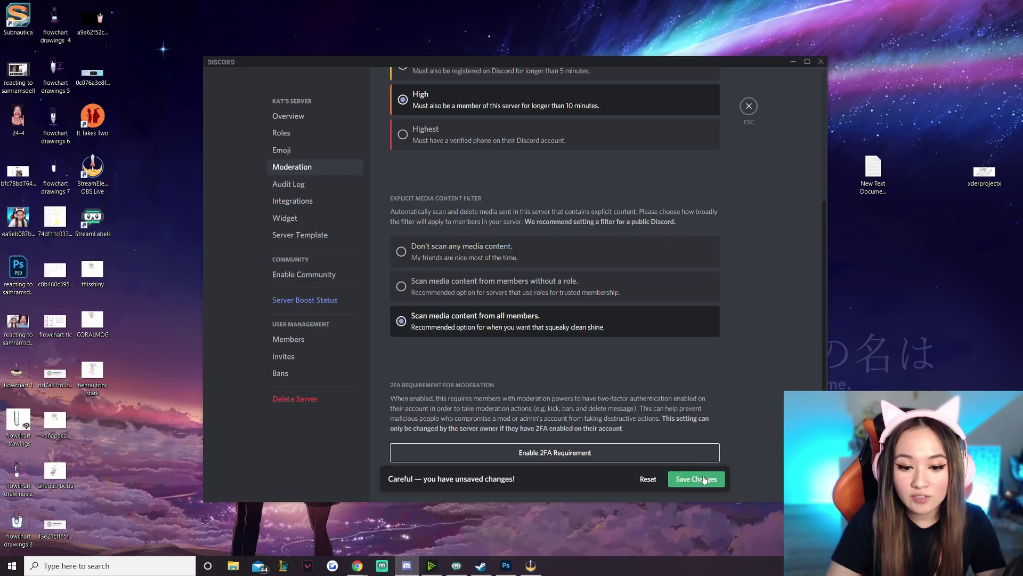
left_click(703, 478)
key("Escape")
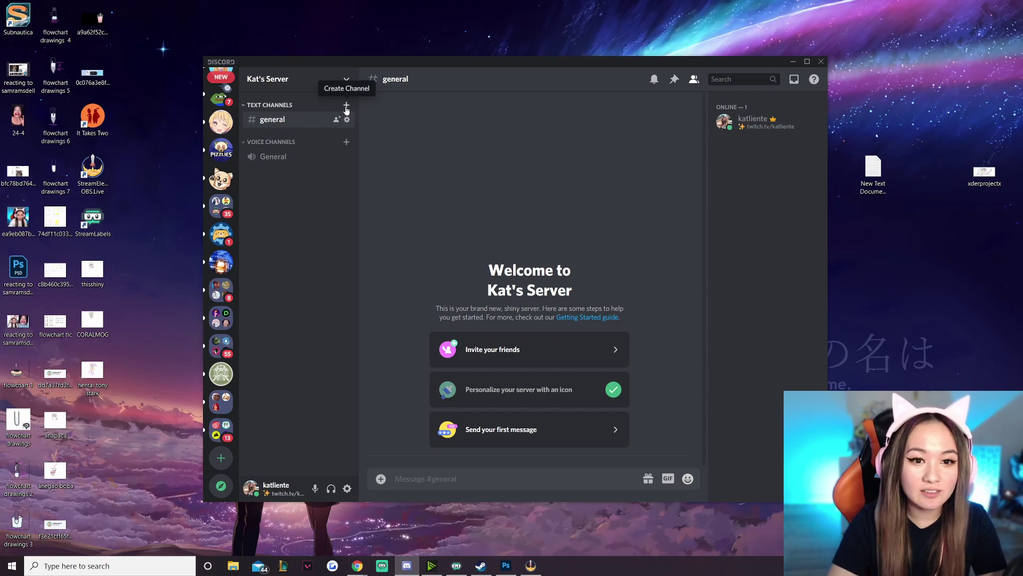
Add a league-of-legends text channel and a League voice channel
left_click(346, 106)
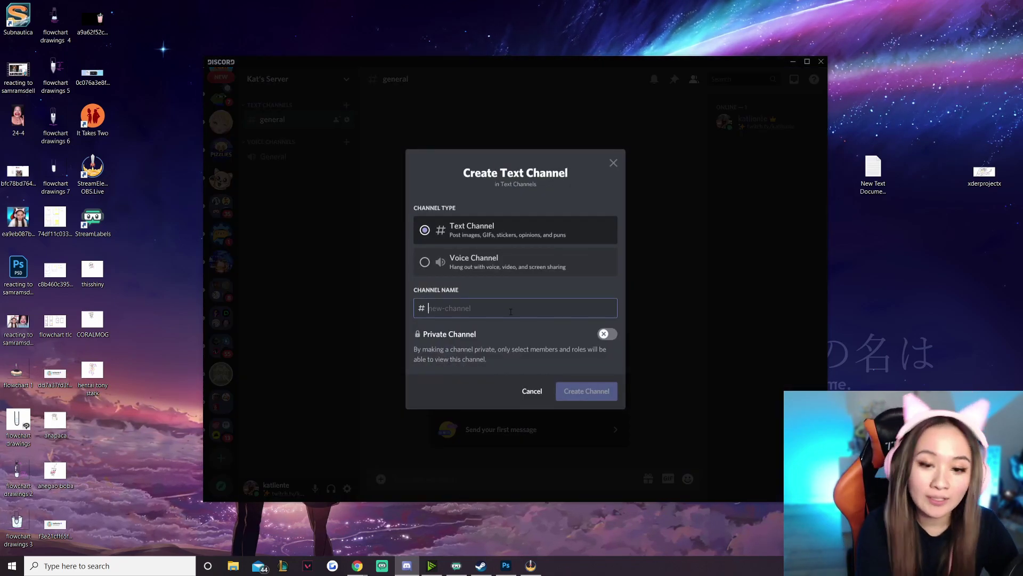
type("league")
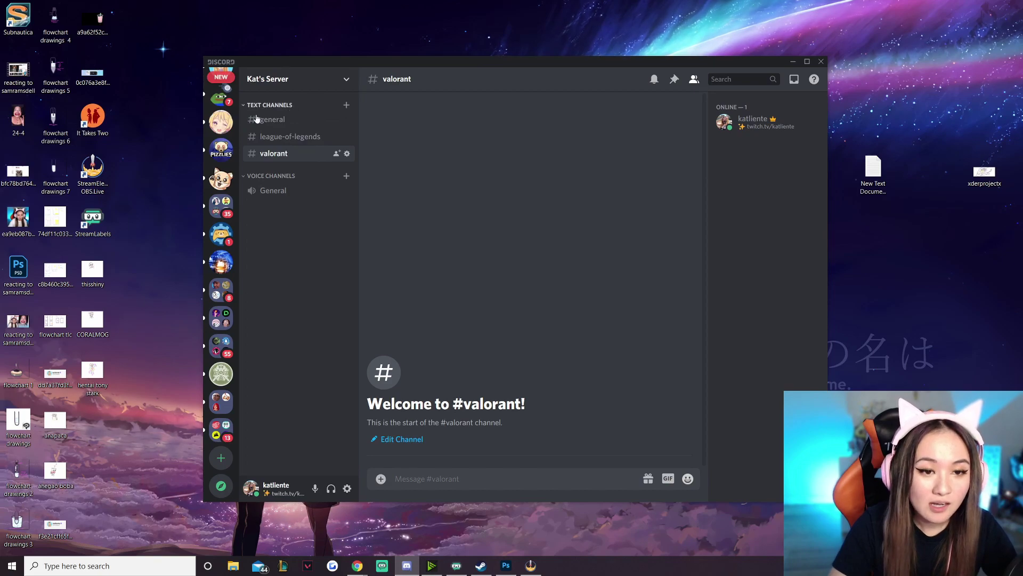
left_click(347, 179)
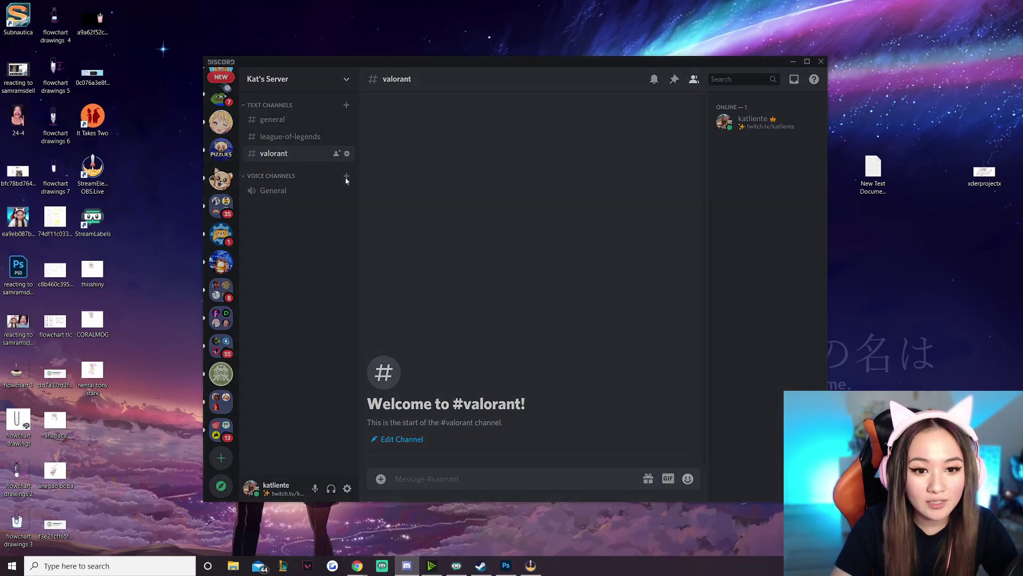
left_click(457, 261)
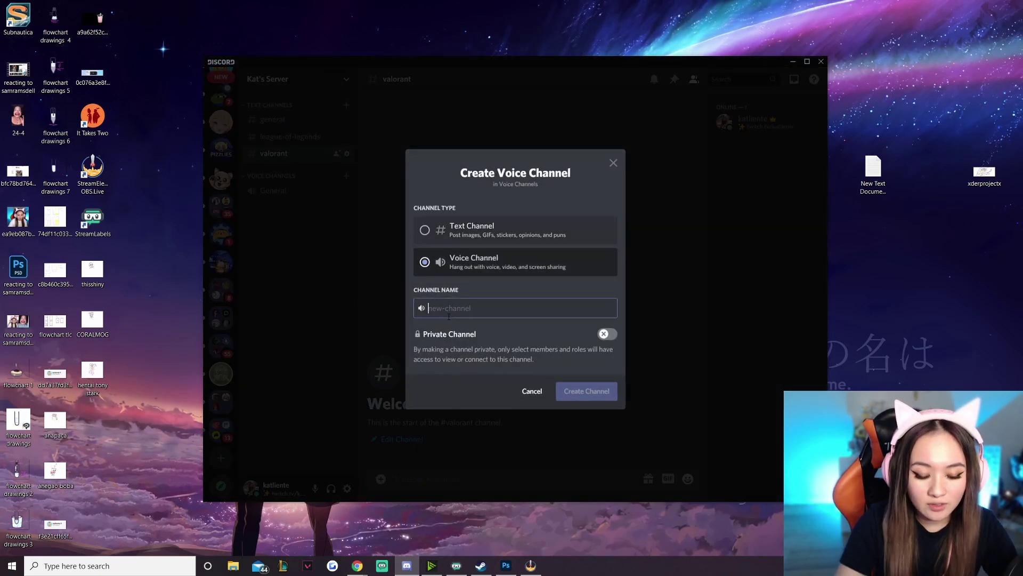
type("League")
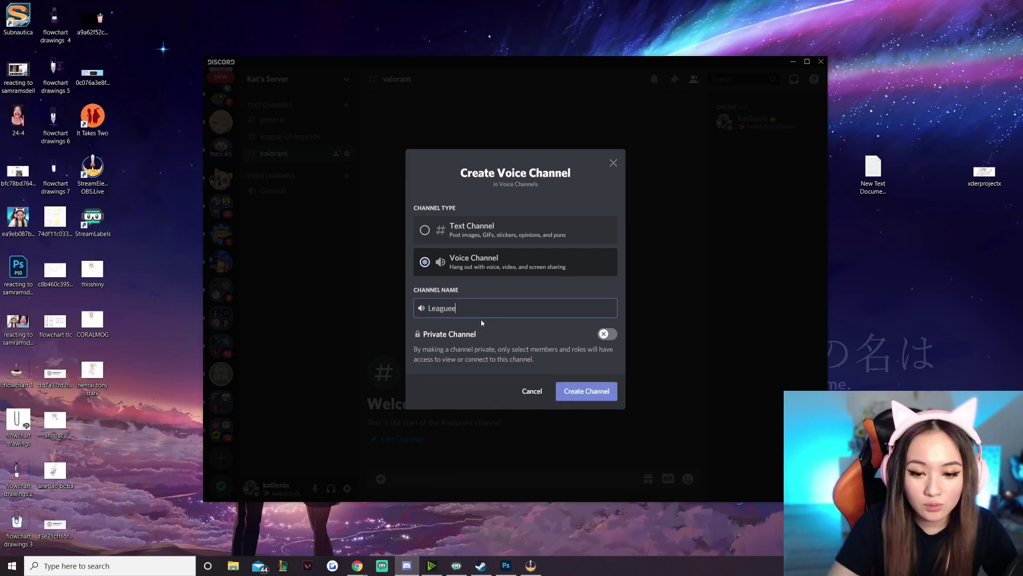
left_click(585, 391)
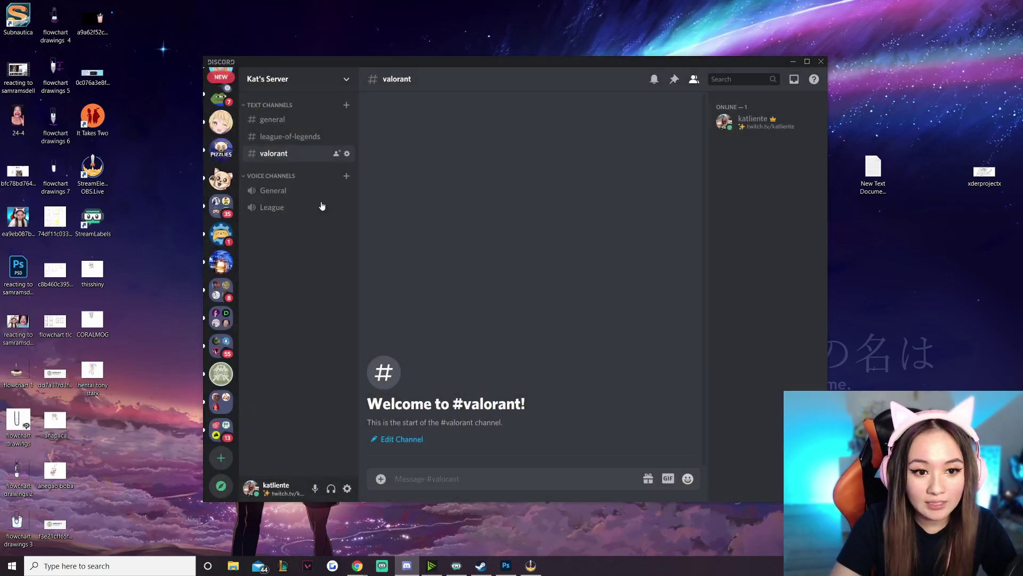
Create a valorant channel, then delete it because it was made as a text channel
left_click(346, 177)
type("valorant")
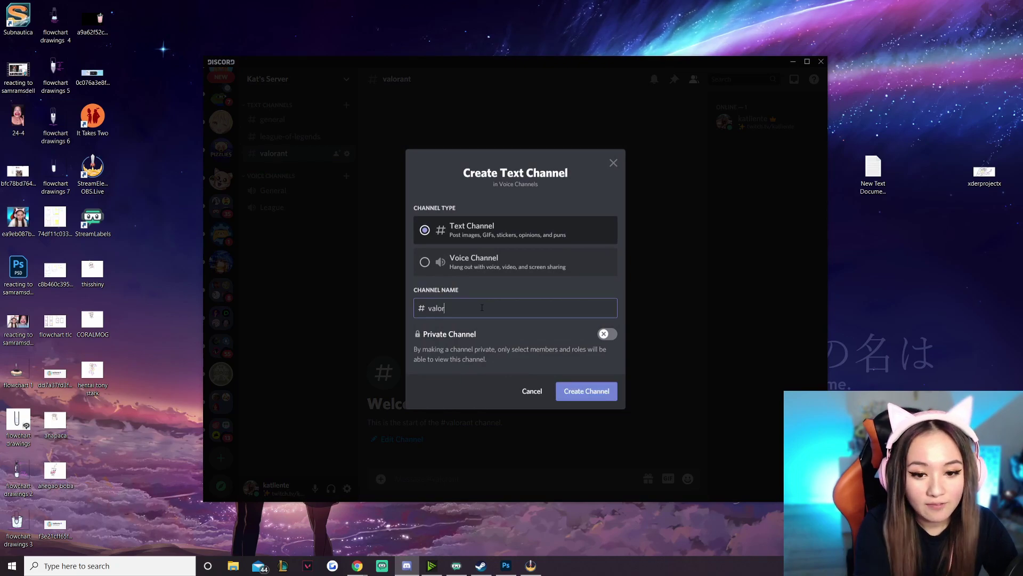
key("Return")
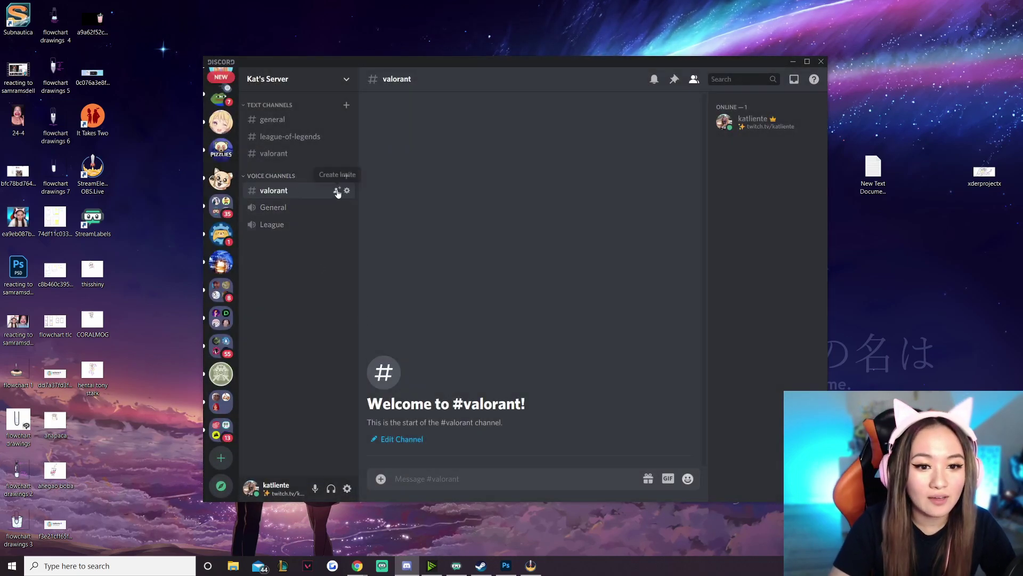
right_click(315, 192)
left_click(347, 336)
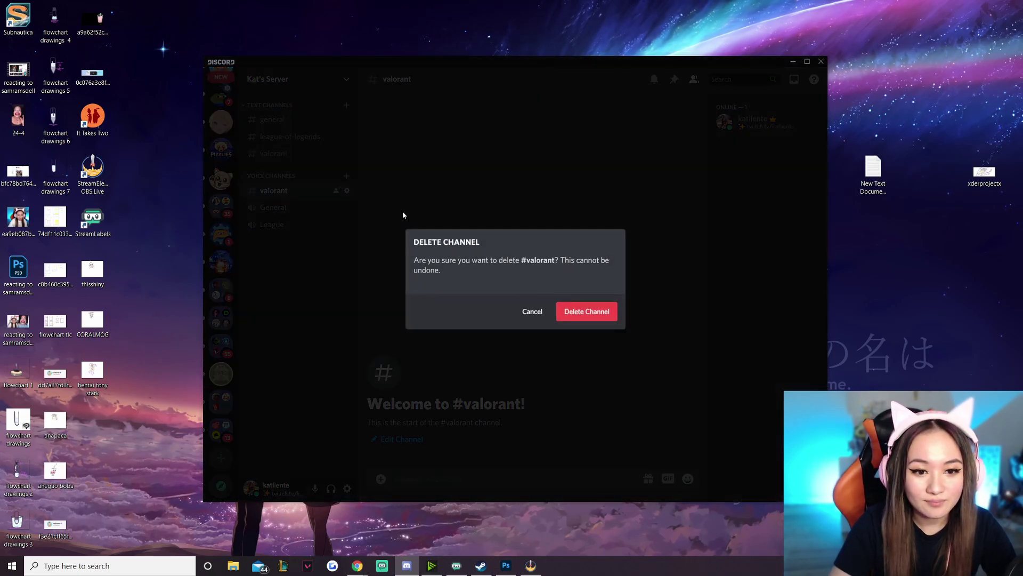
left_click(592, 312)
Create a valorant voice channel
left_click(347, 176)
left_click(502, 267)
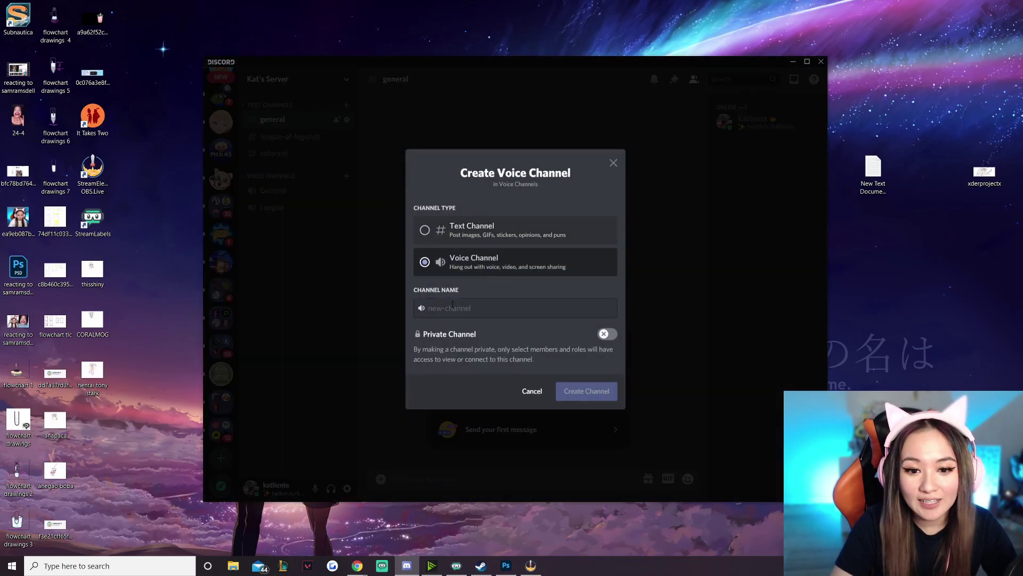
left_click(454, 308)
type("valorant")
key("Return")
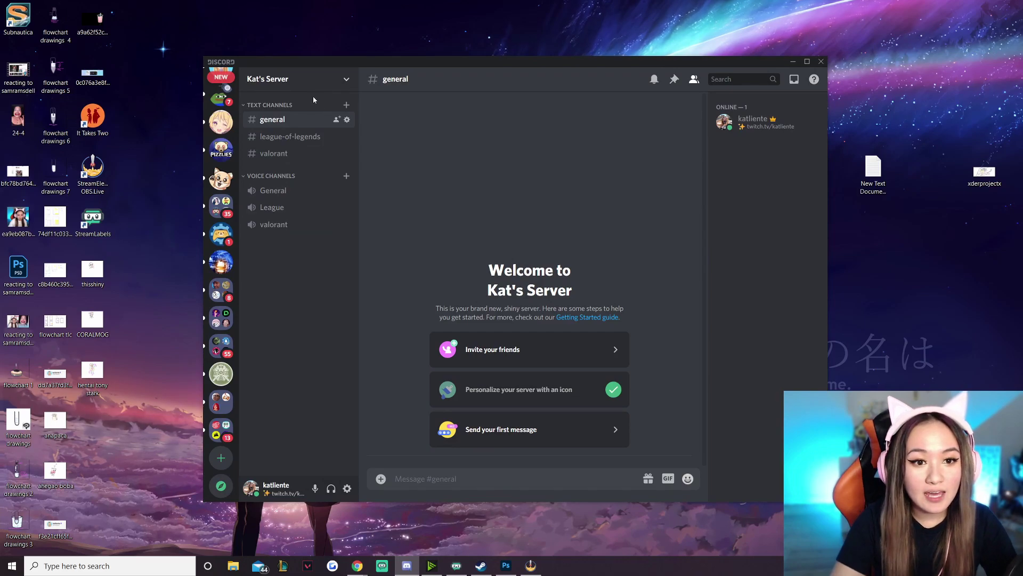
Create a STREAM STUFF category and move it to the top of the channel list
right_click(298, 94)
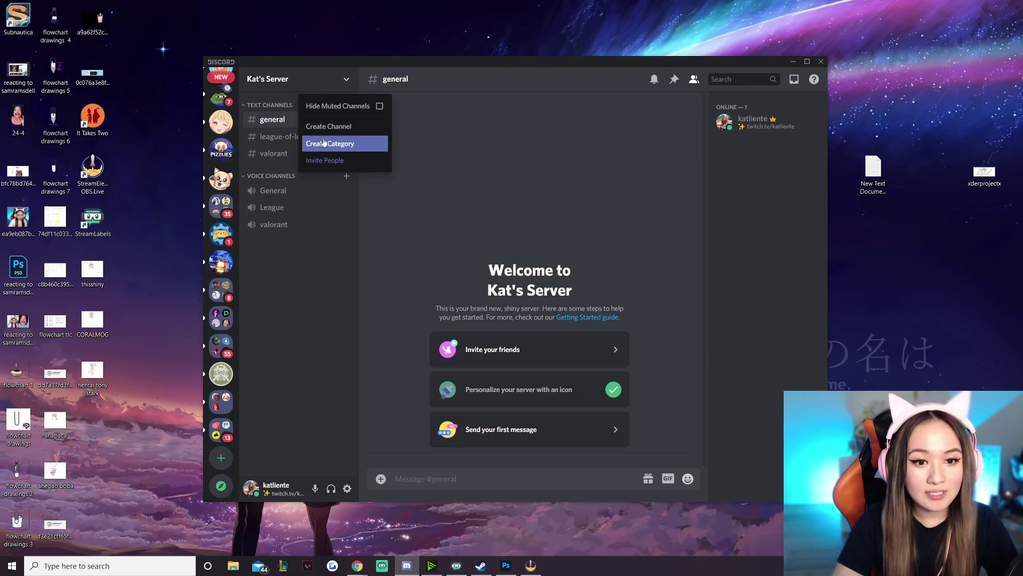
left_click(324, 141)
type("st")
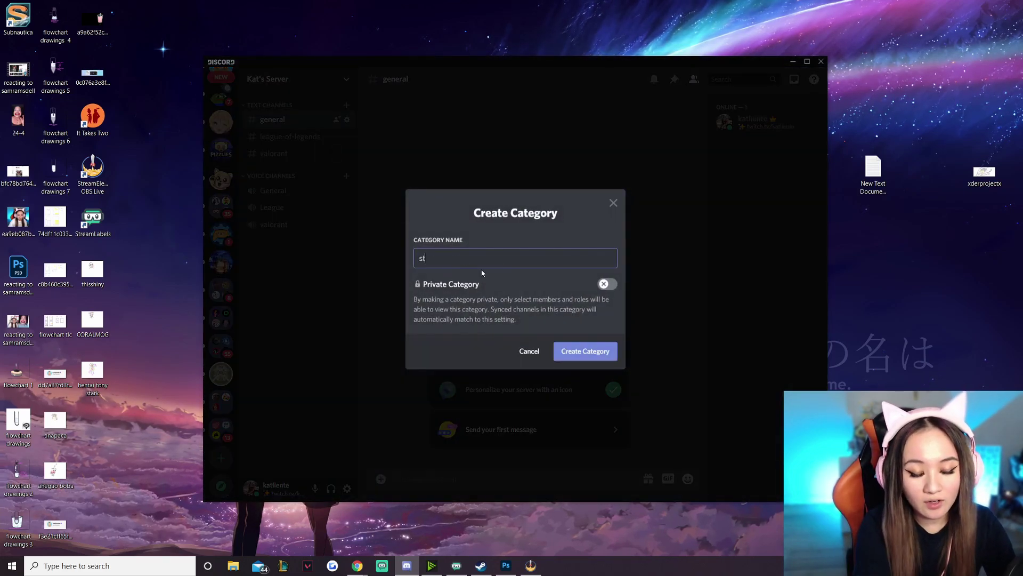
type("ream stuff")
key("Return")
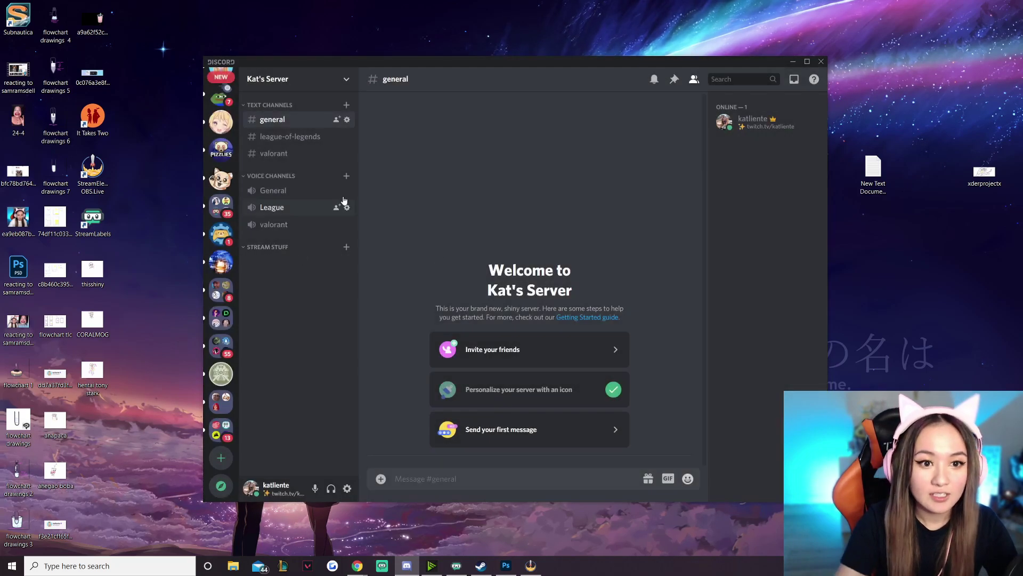
left_click_drag(268, 247, 278, 109)
Add announcements and clips-and-highlights text channels to STREAM STUFF
left_click(347, 105)
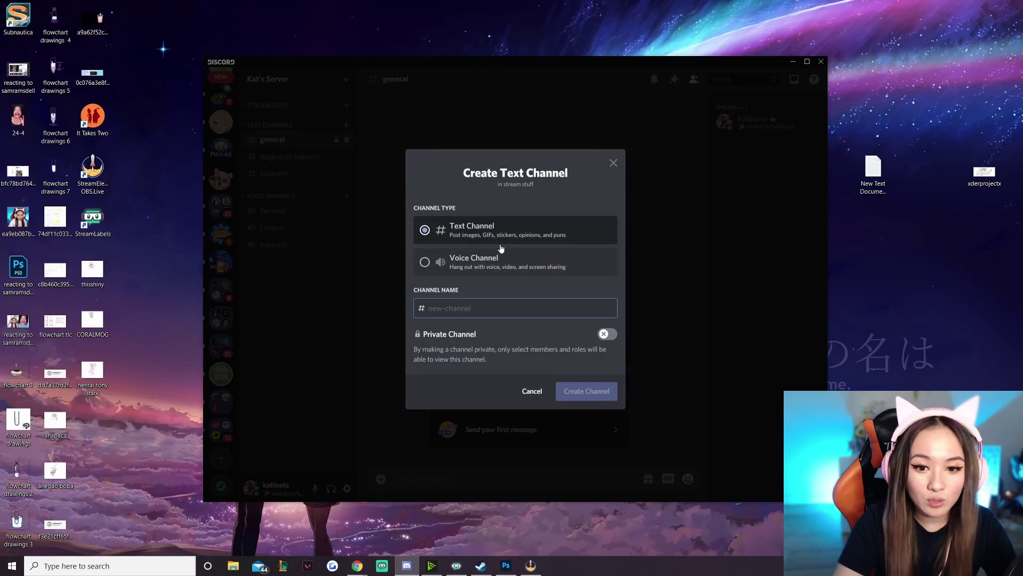
type("announcements")
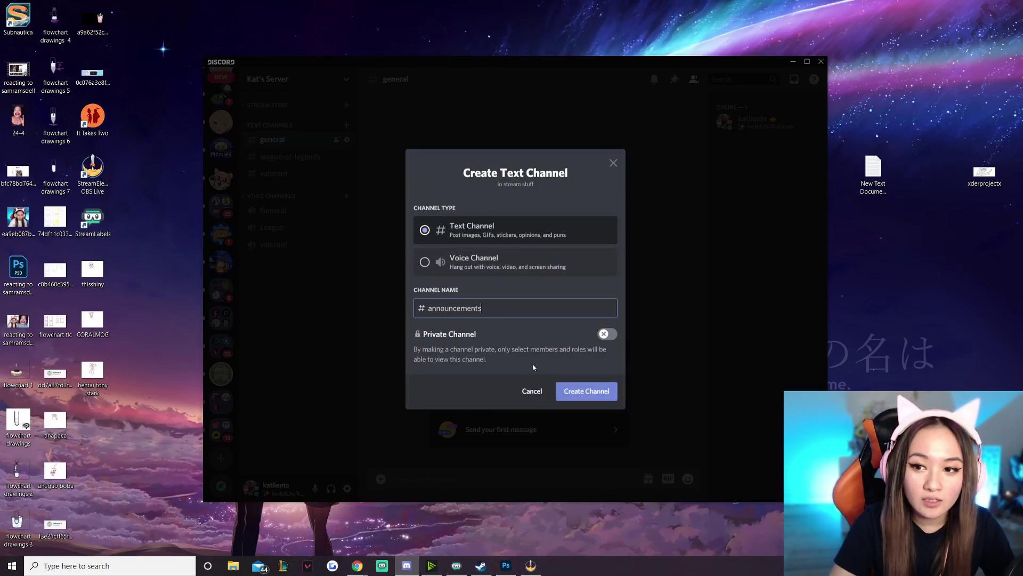
left_click(586, 391)
left_click(347, 105)
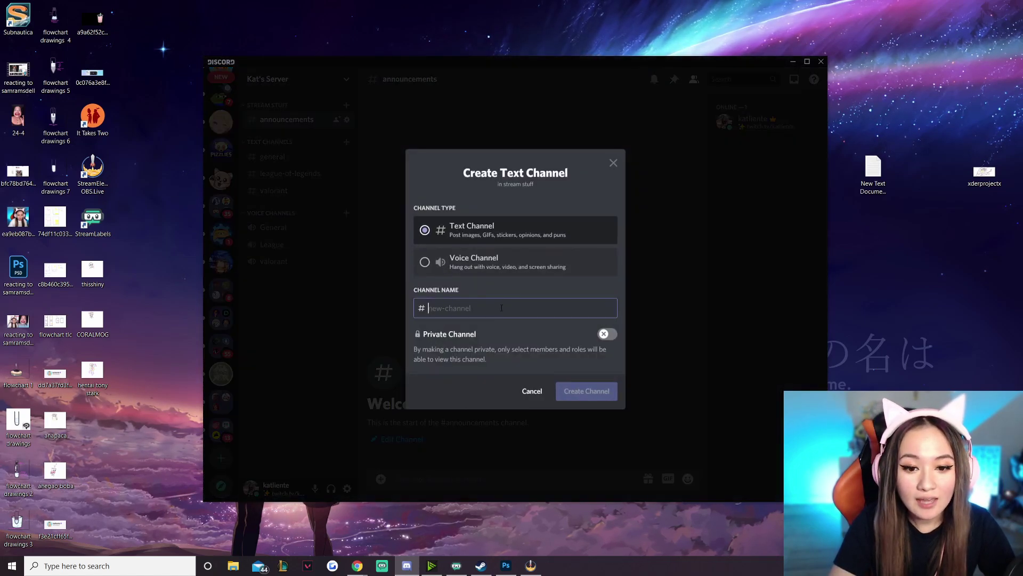
type("clips-a")
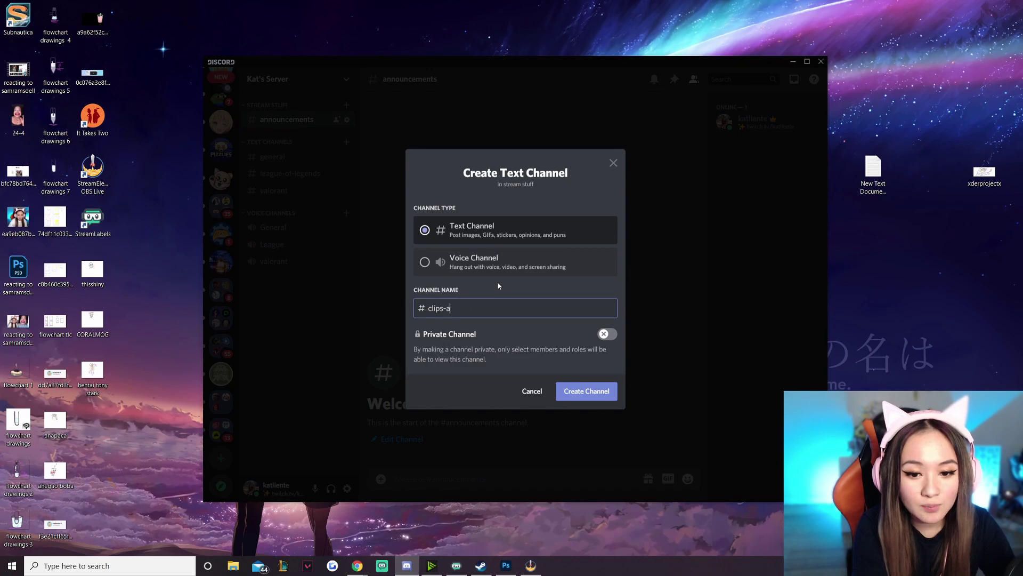
type("nd-highlights")
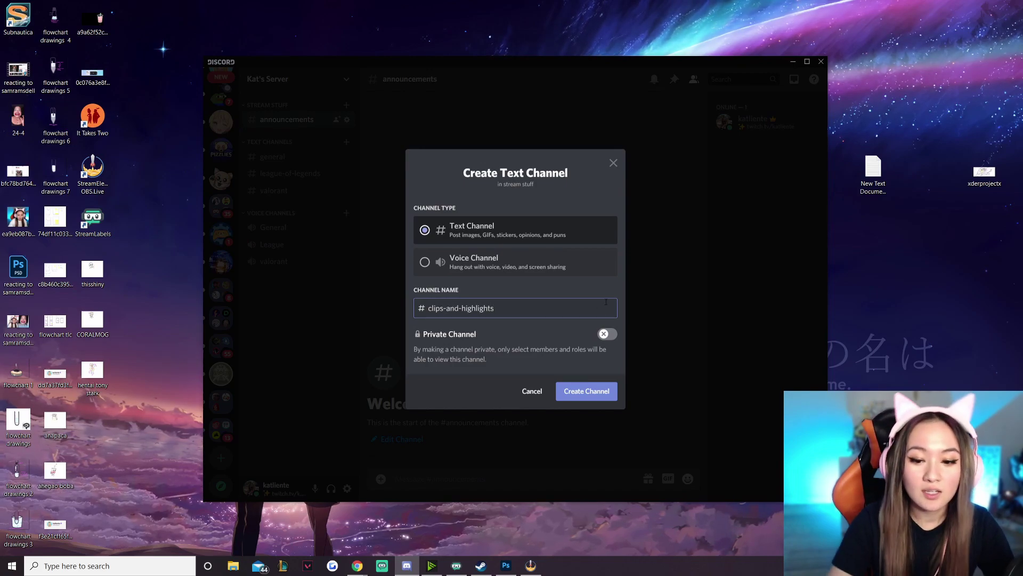
left_click(589, 390)
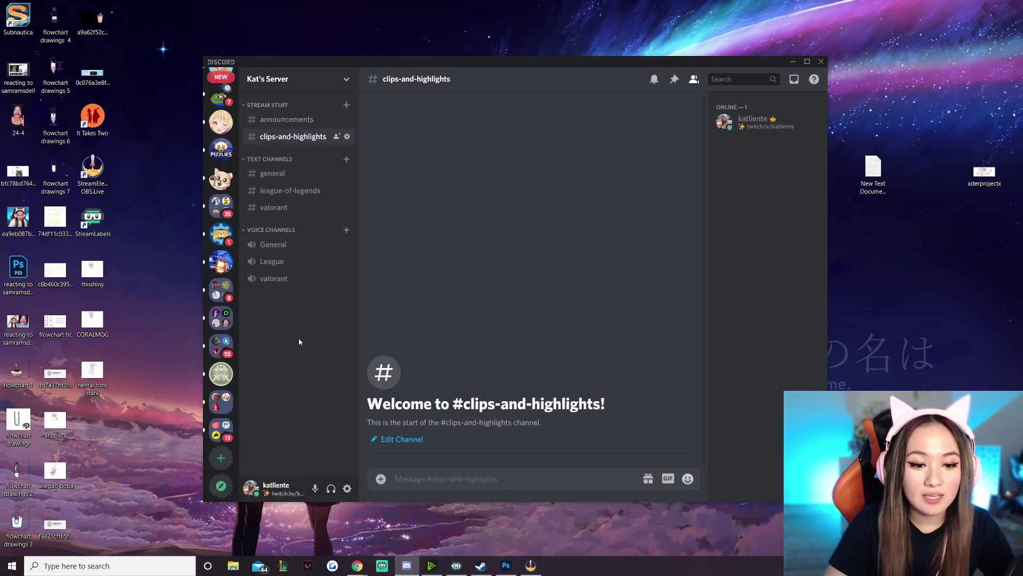
Create a WELCOME category and move it to the top of the channel list
right_click(281, 310)
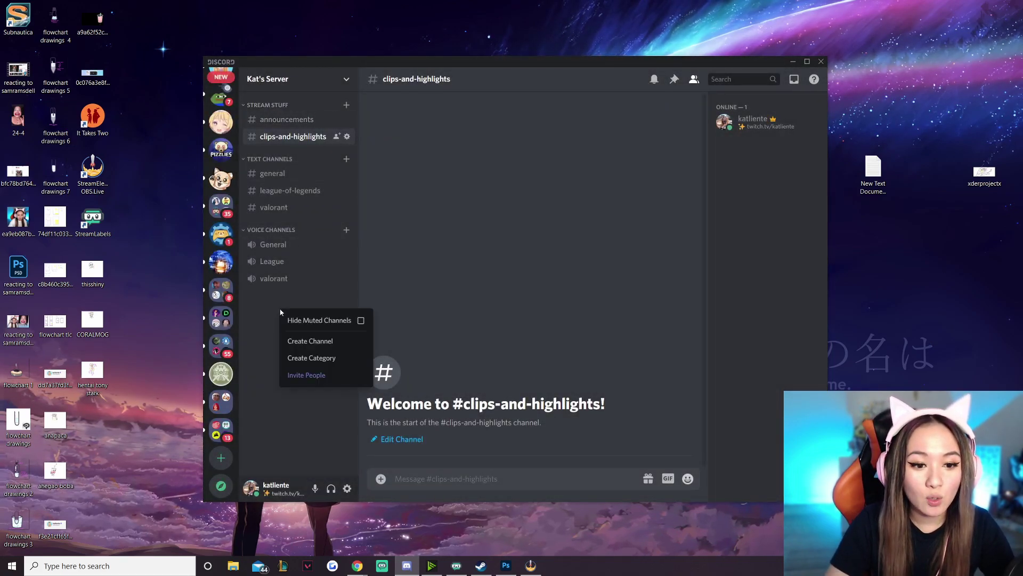
left_click(303, 360)
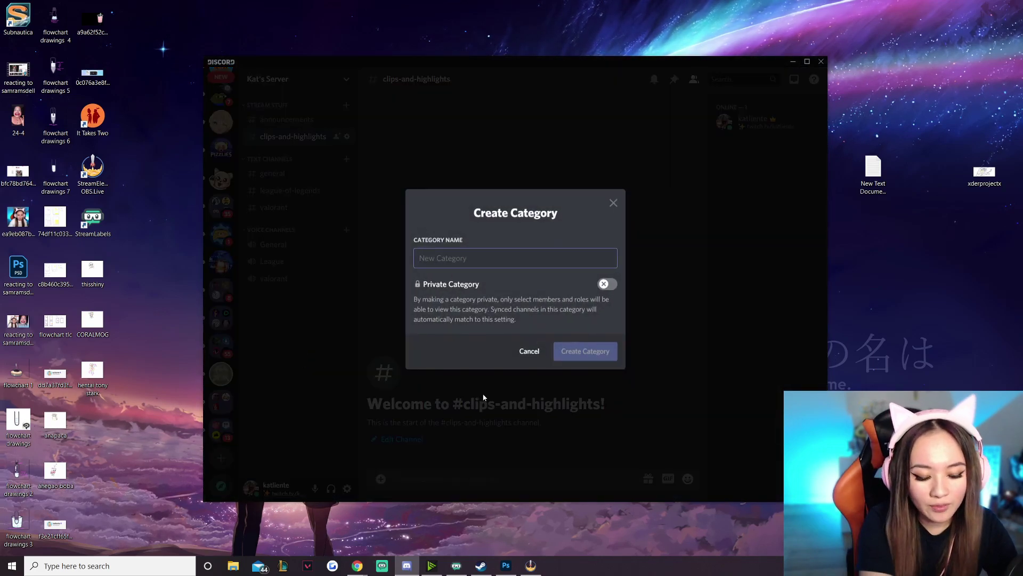
type("welcome")
key("Return")
left_click_drag(261, 300, 267, 100)
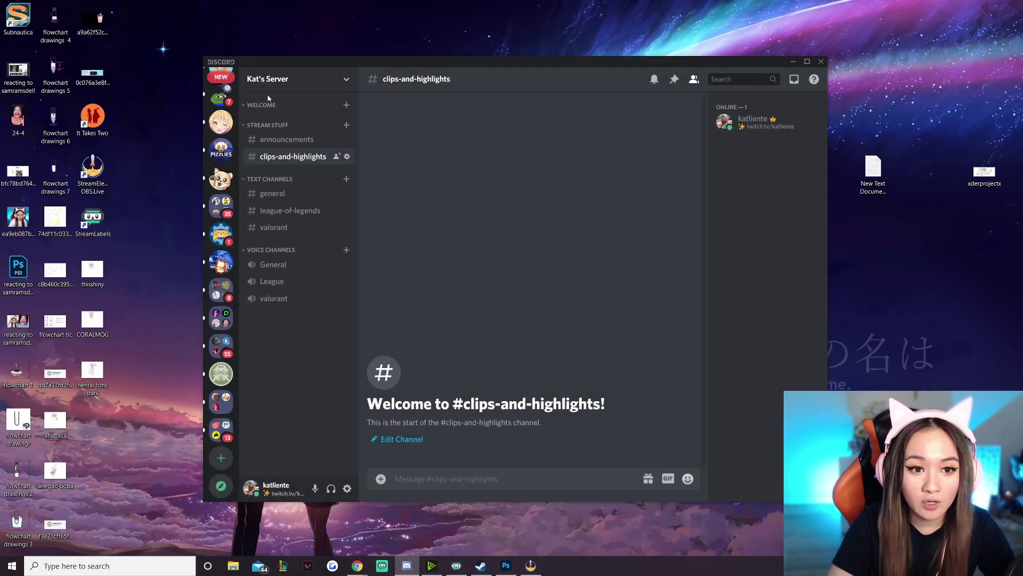
Add welcome and rules text channels to the WELCOME category
left_click(347, 105)
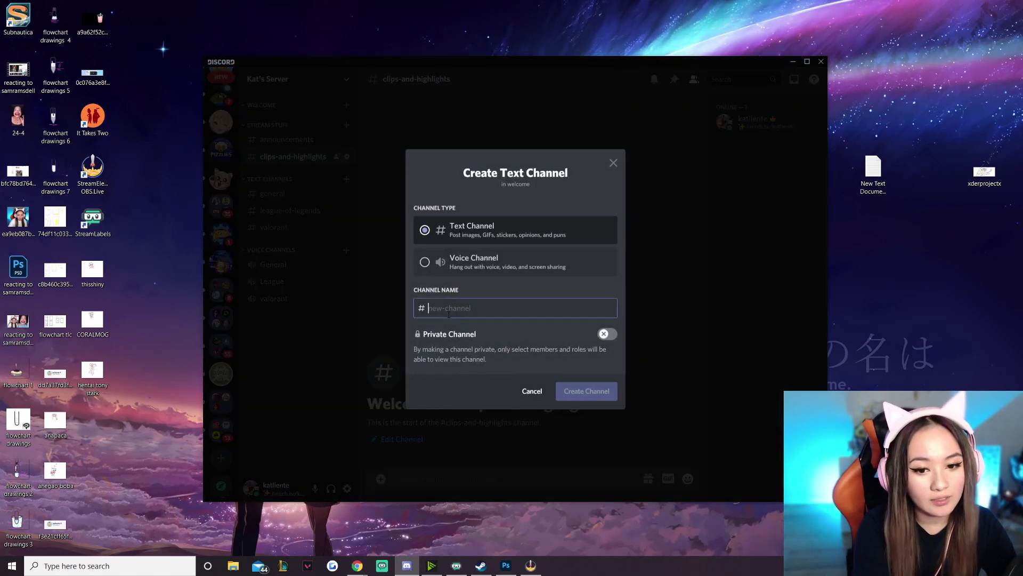
type("welcome")
left_click(602, 390)
left_click(346, 105)
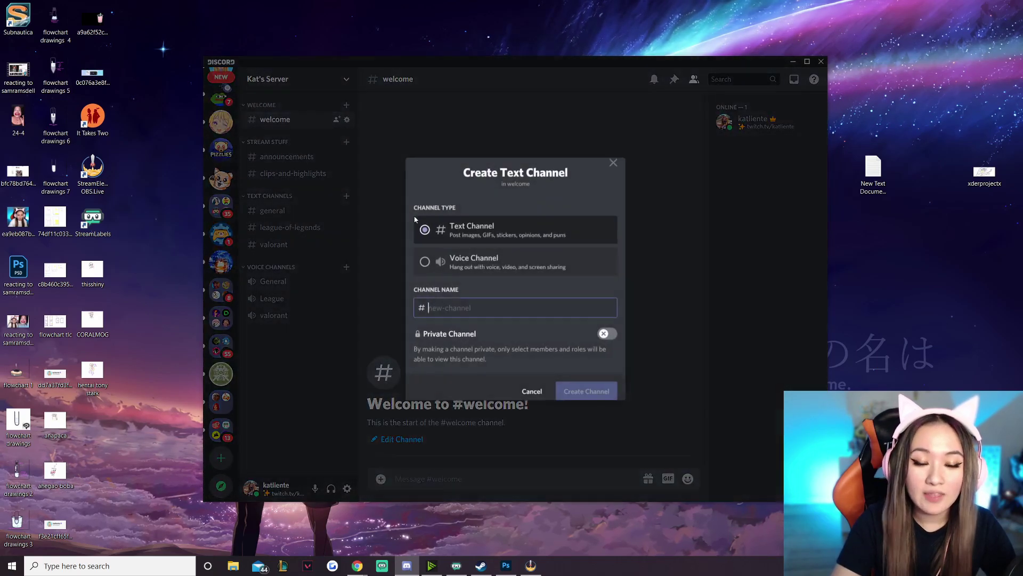
type("rules")
left_click(589, 391)
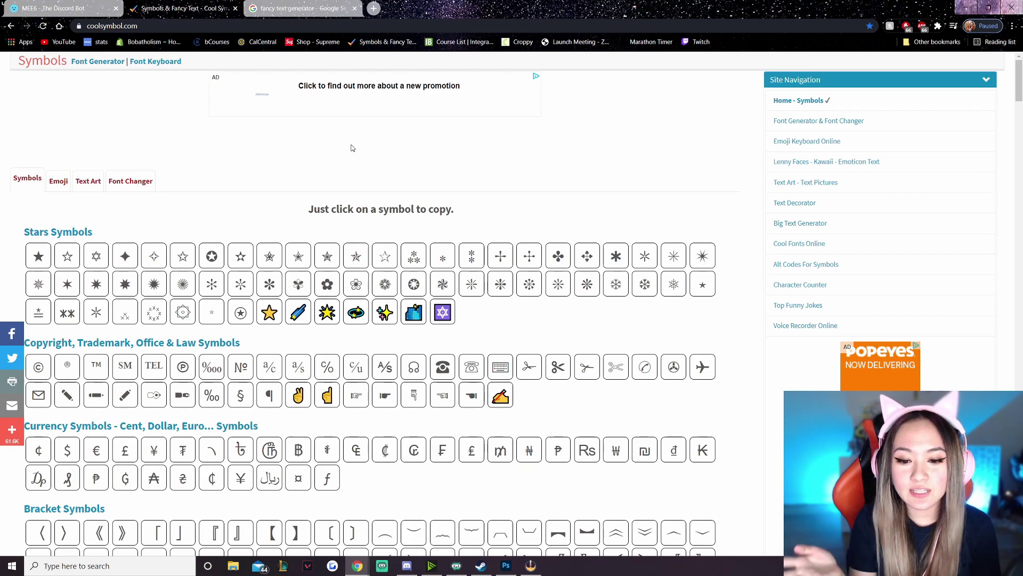
Switch to the Chrome tab with the Google results for 'fancy text generator'
left_click(311, 8)
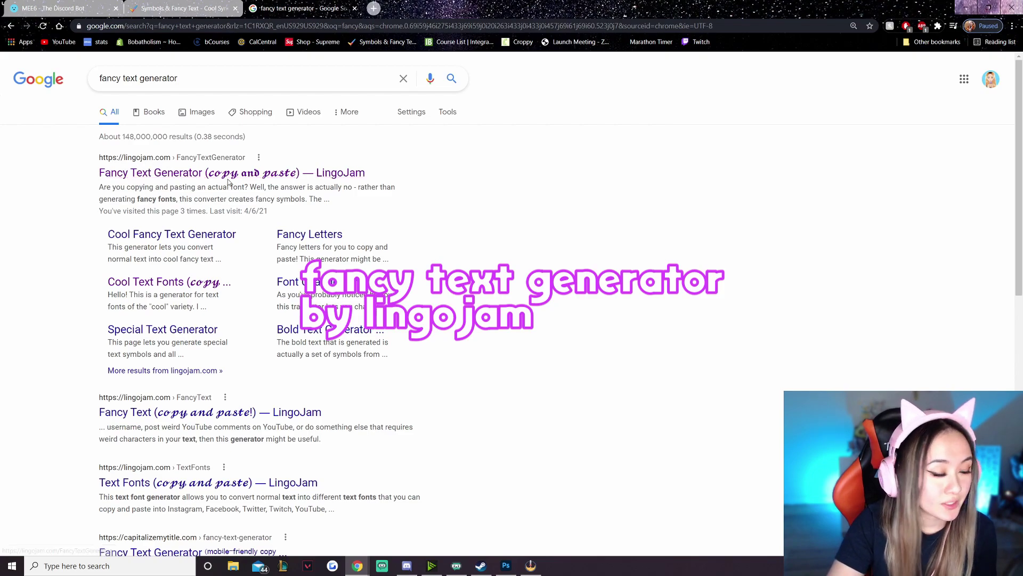
Open LingoJam's Fancy Text Generator and enter 'welcome' to get fancy-font versions
left_click(193, 175)
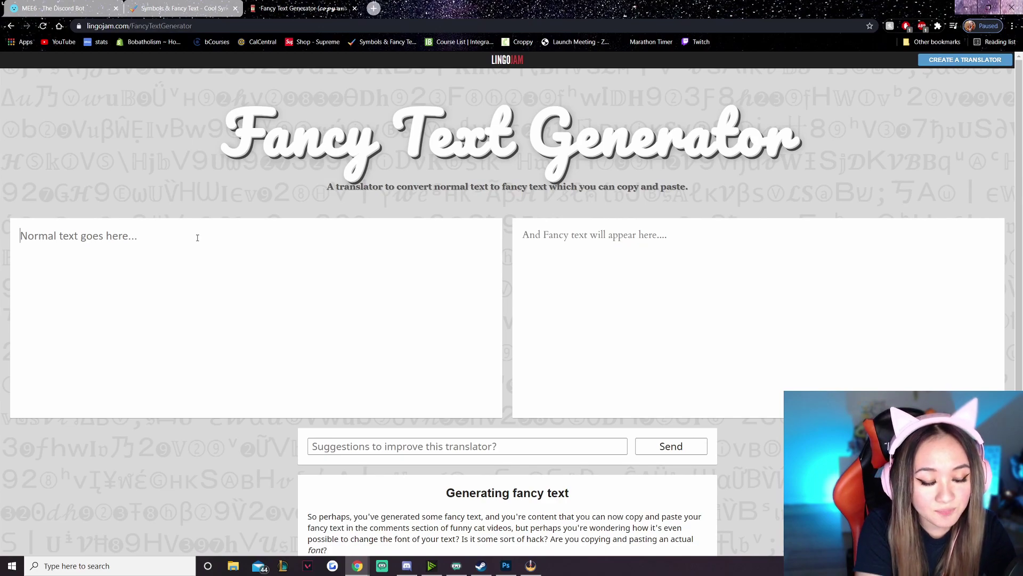
type("welcome")
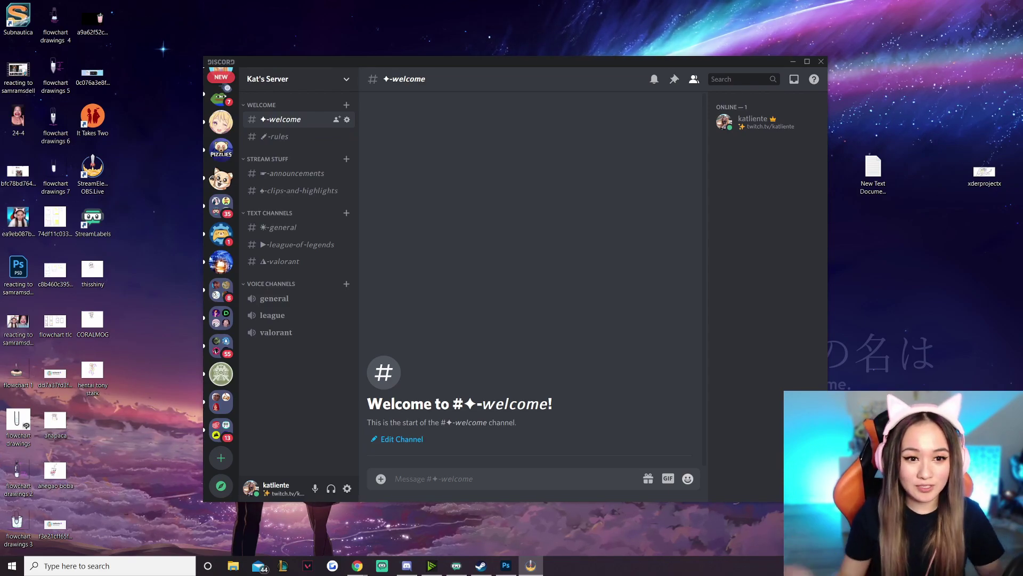
left_click(347, 81)
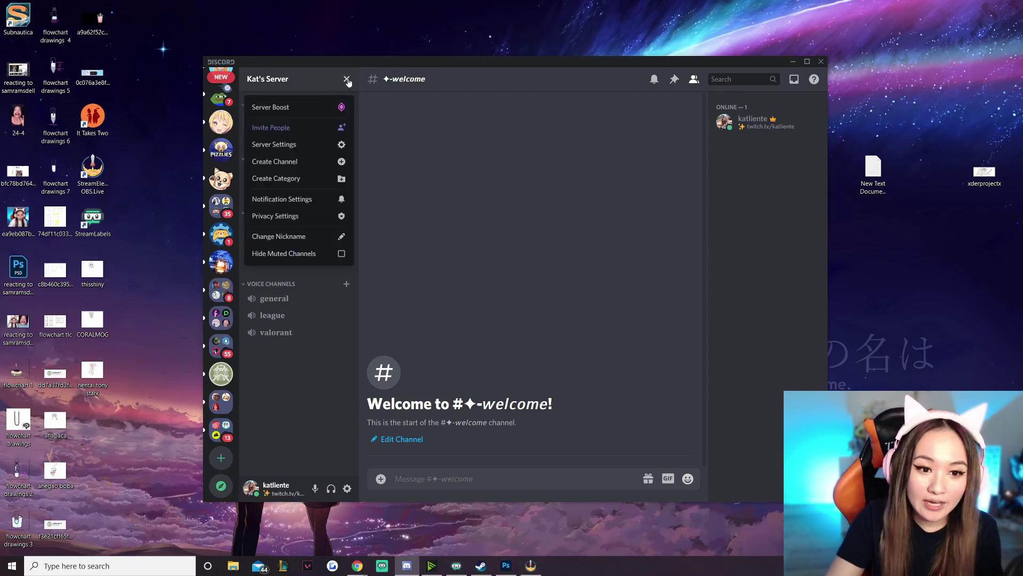
left_click(317, 146)
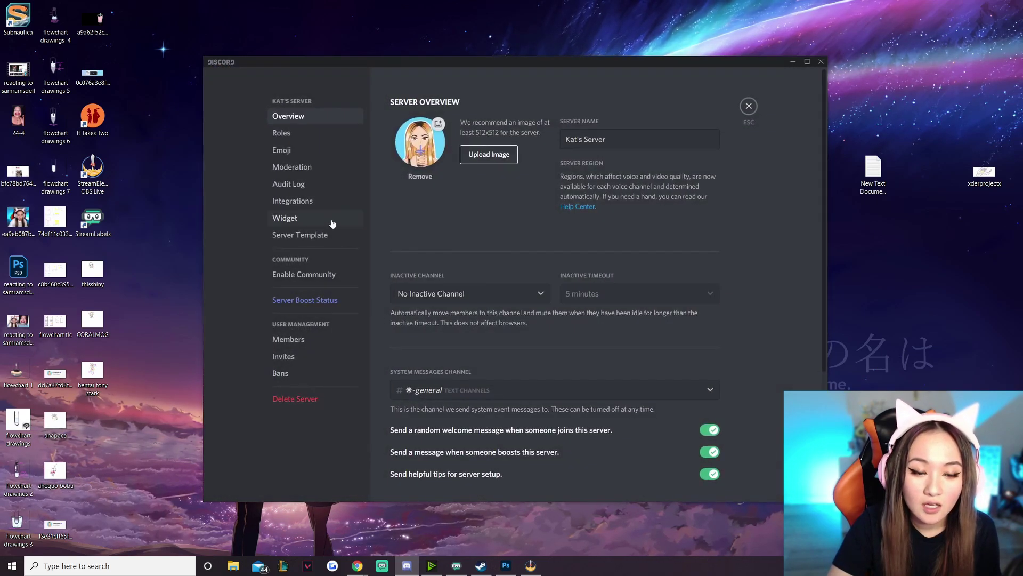
left_click(302, 134)
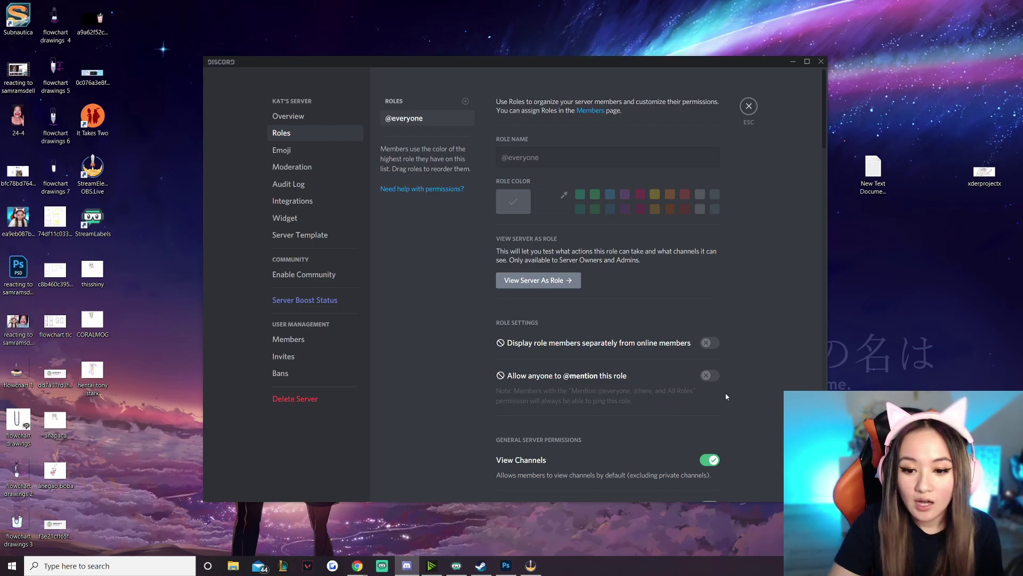
scroll(721, 409, "down", 3)
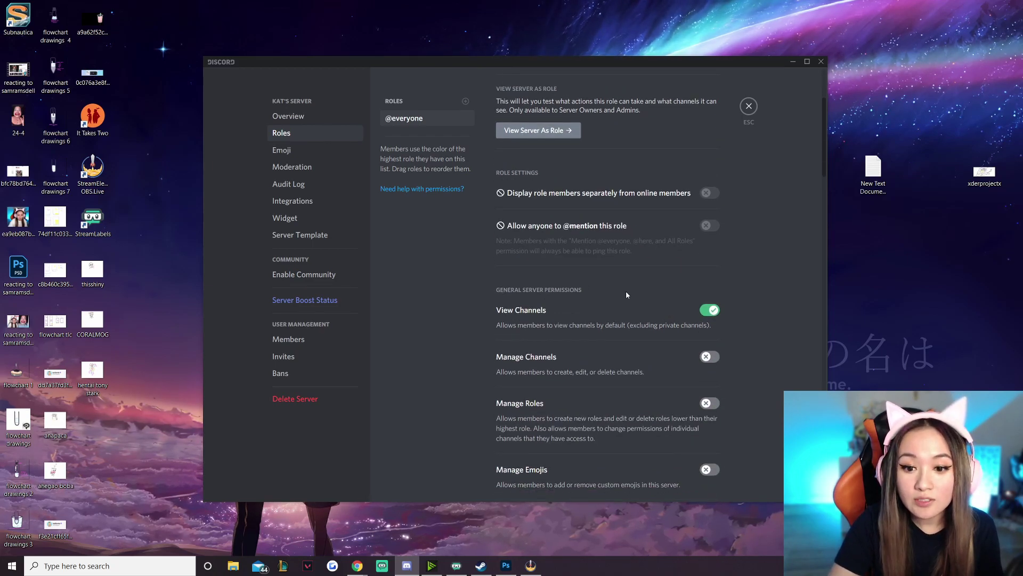
left_click(710, 312)
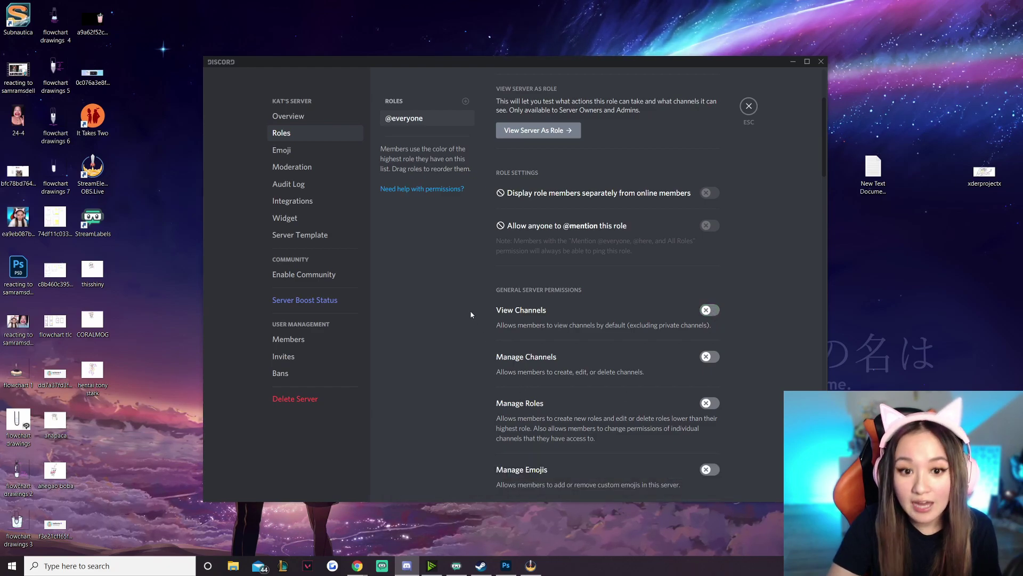
Create a 'milk tea' role with colour #ff9c9c, displayed separately, and save
left_click(466, 101)
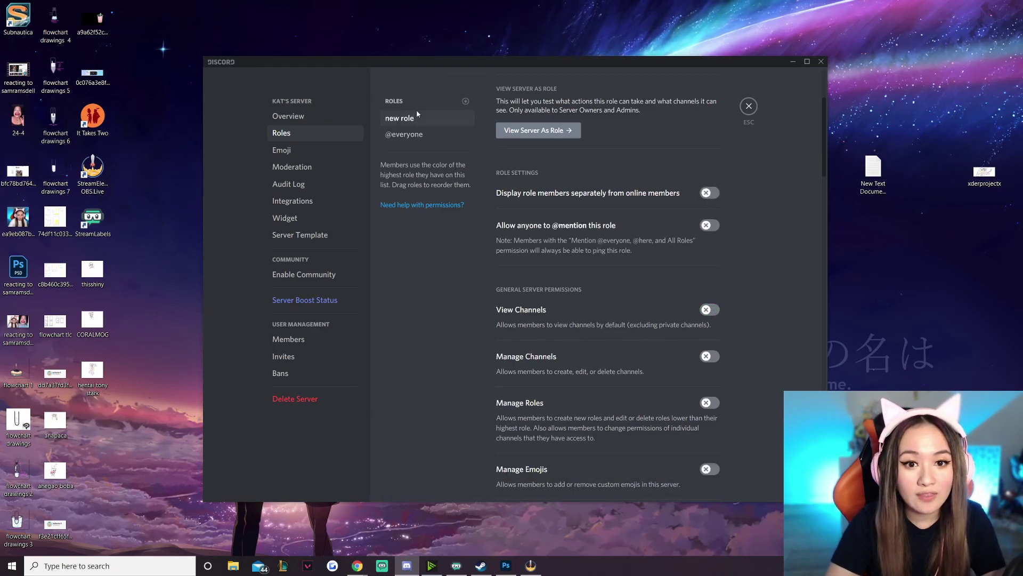
triple_click(544, 152)
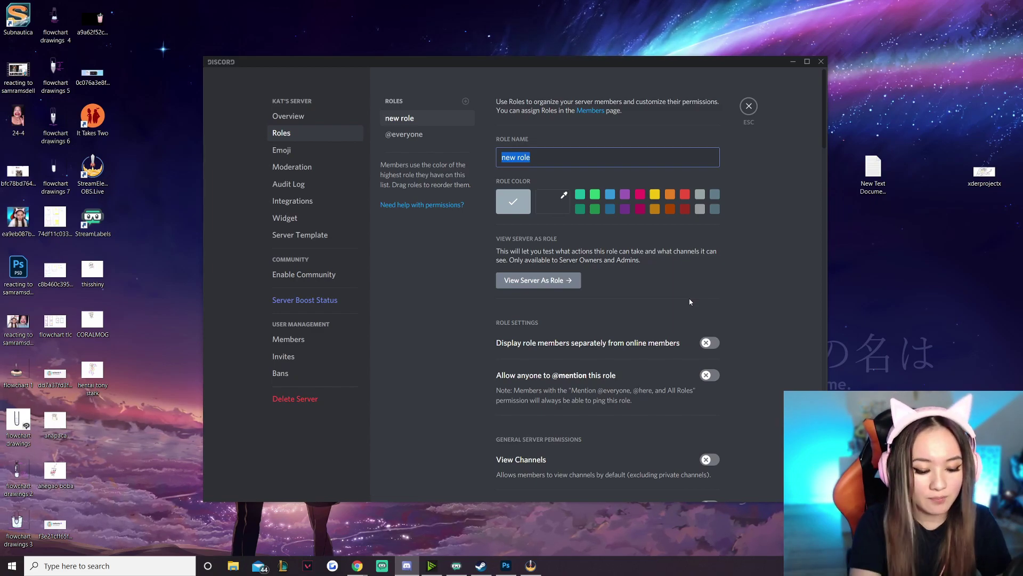
type("milk te")
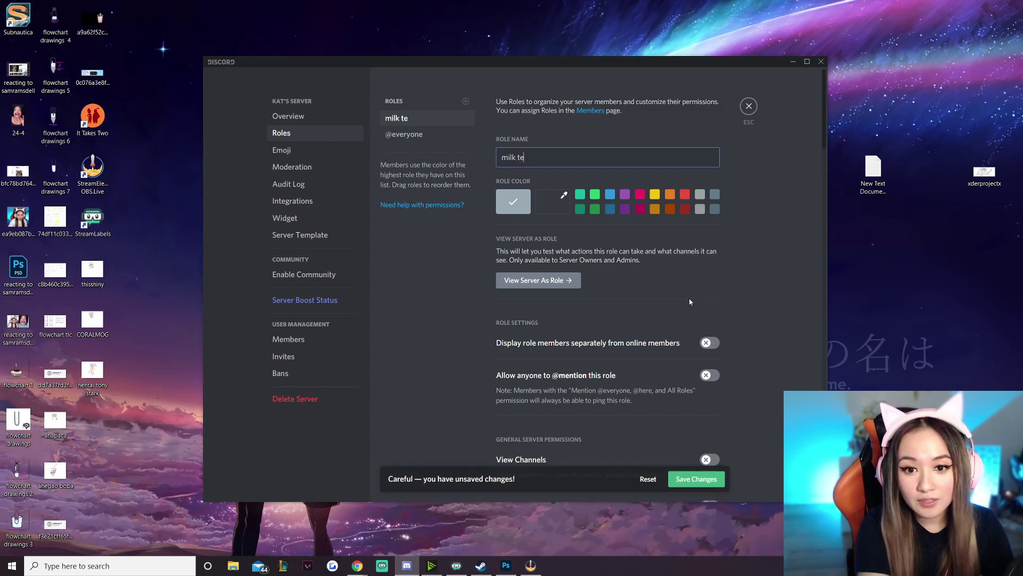
left_click(562, 201)
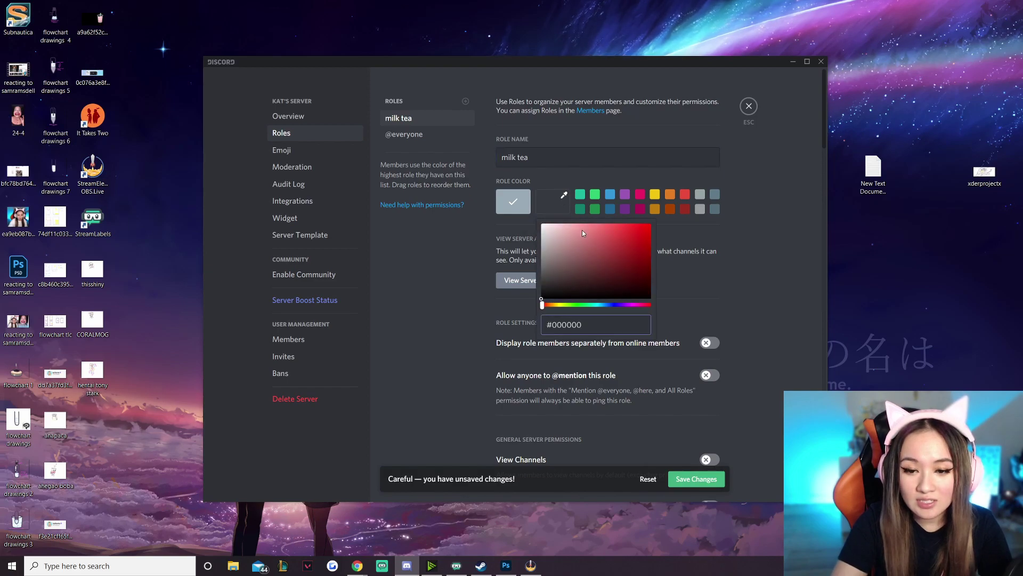
type("#ff9c9c")
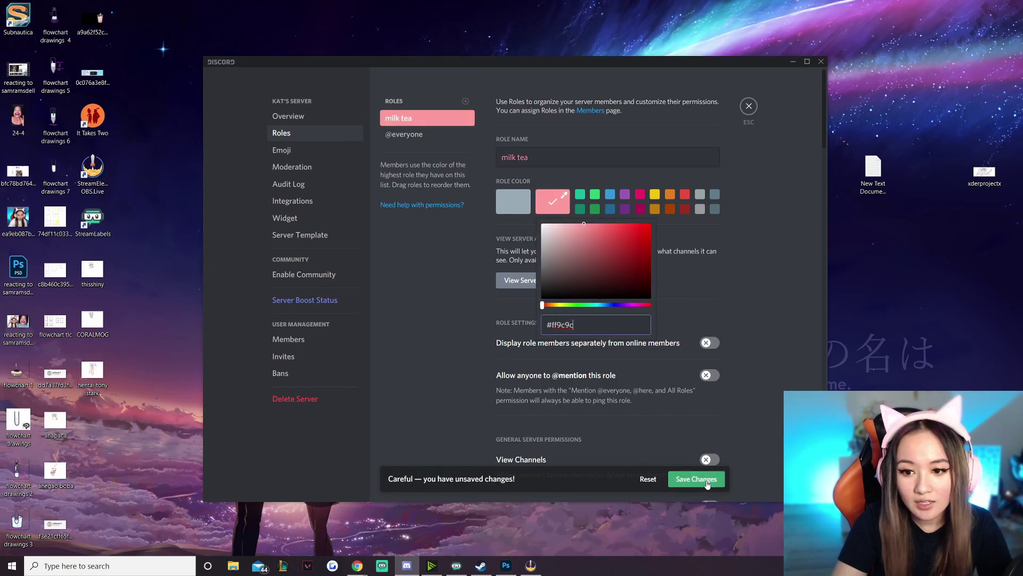
left_click(711, 344)
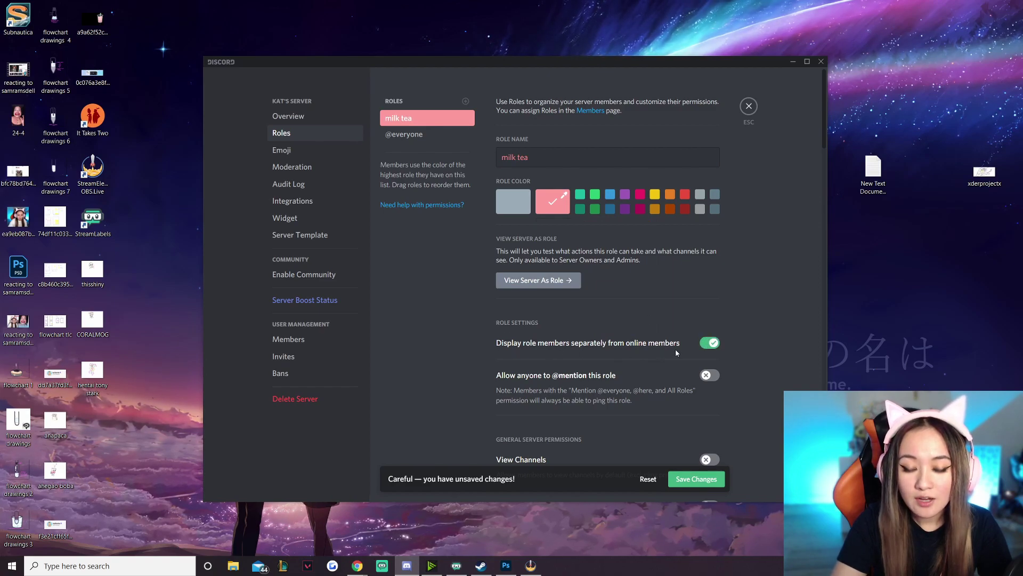
left_click(697, 479)
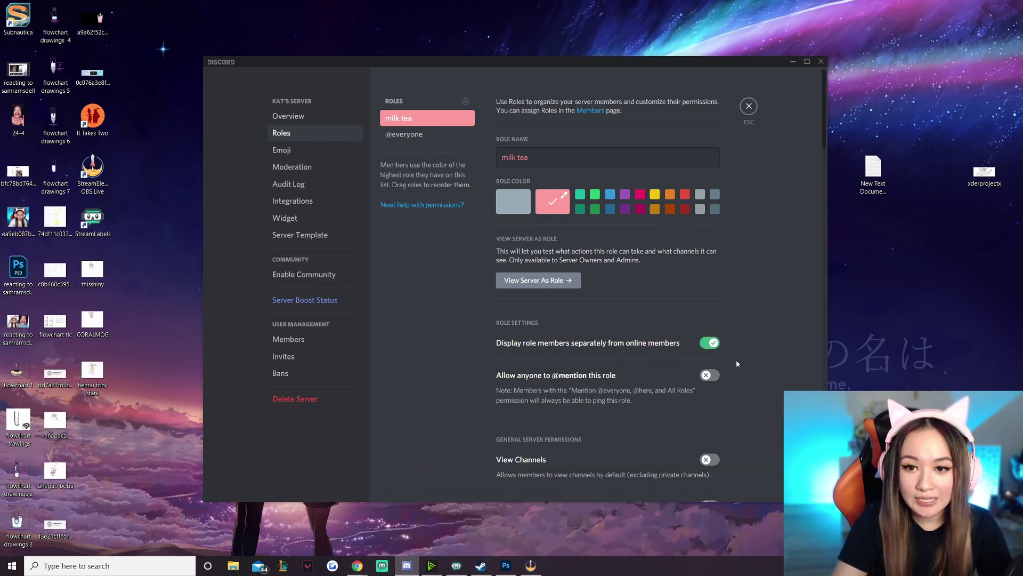
left_click(749, 106)
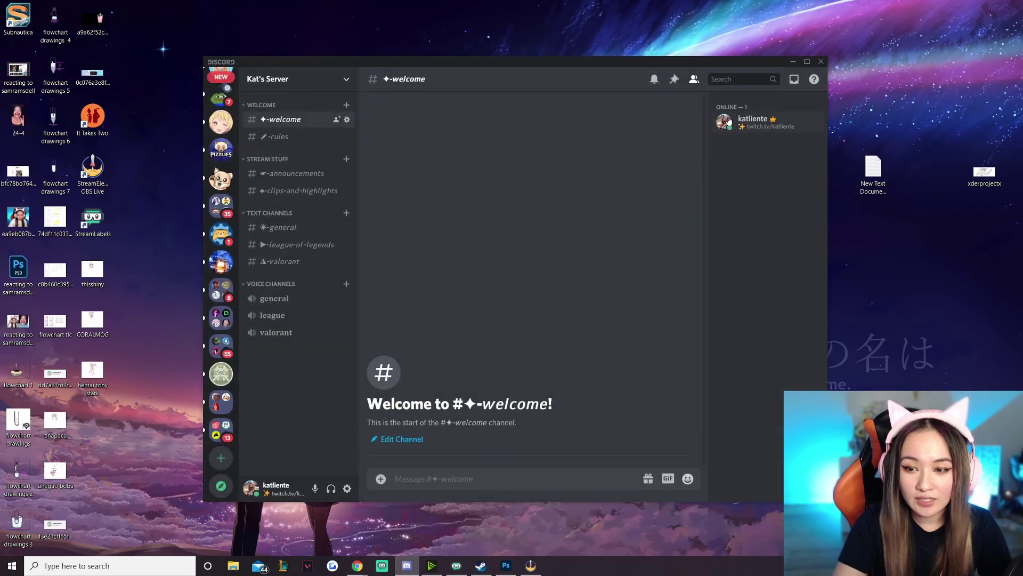
Assign the milk tea role to your own member profile, then switch to the MEE6 site in Chrome
left_click(729, 120)
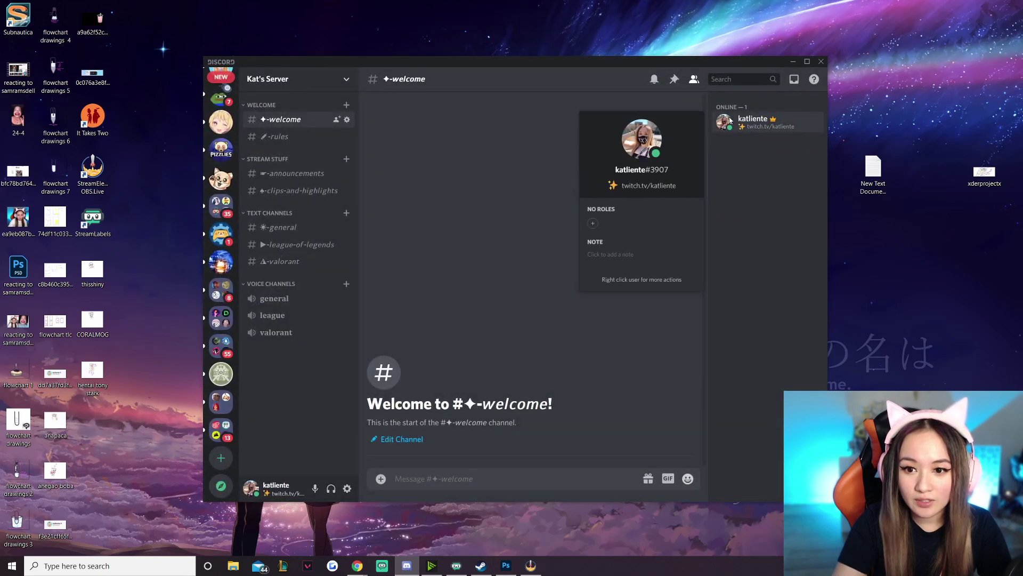
left_click(593, 223)
left_click(557, 272)
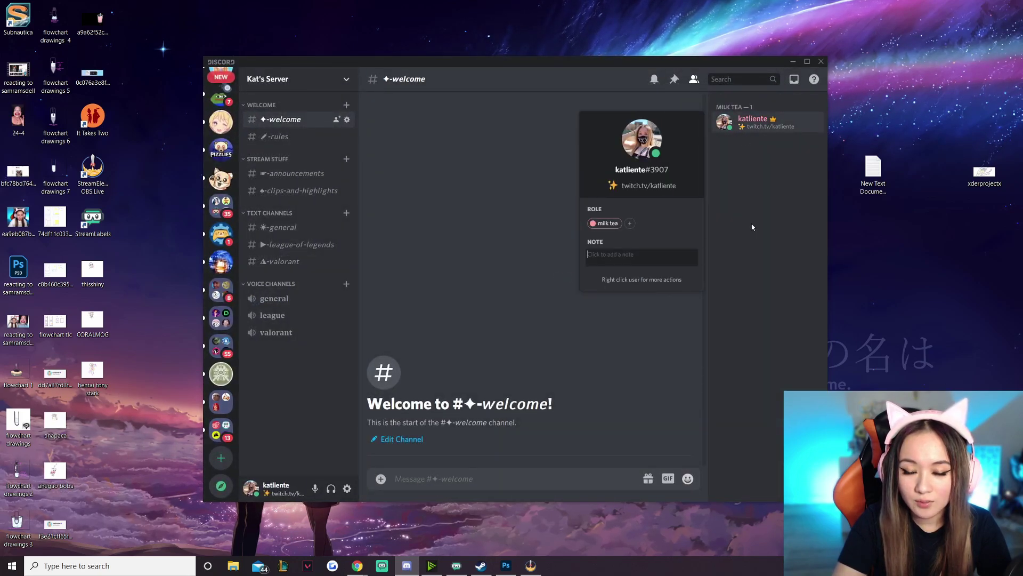
left_click(753, 137)
key("alt+Tab")
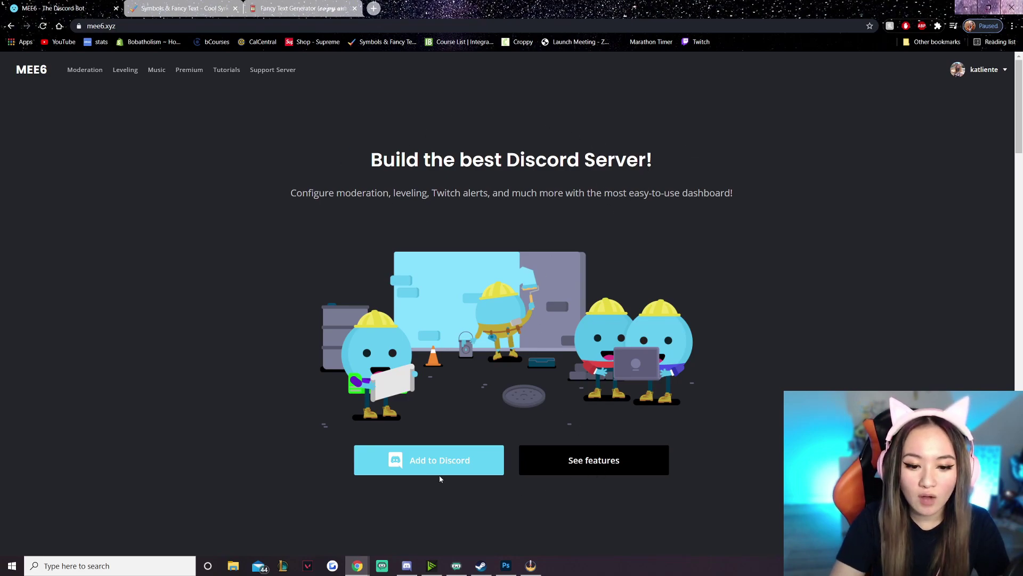
Authorize MEE6 for Kat's Server with its permissions and pass the hCaptcha check
left_click(452, 468)
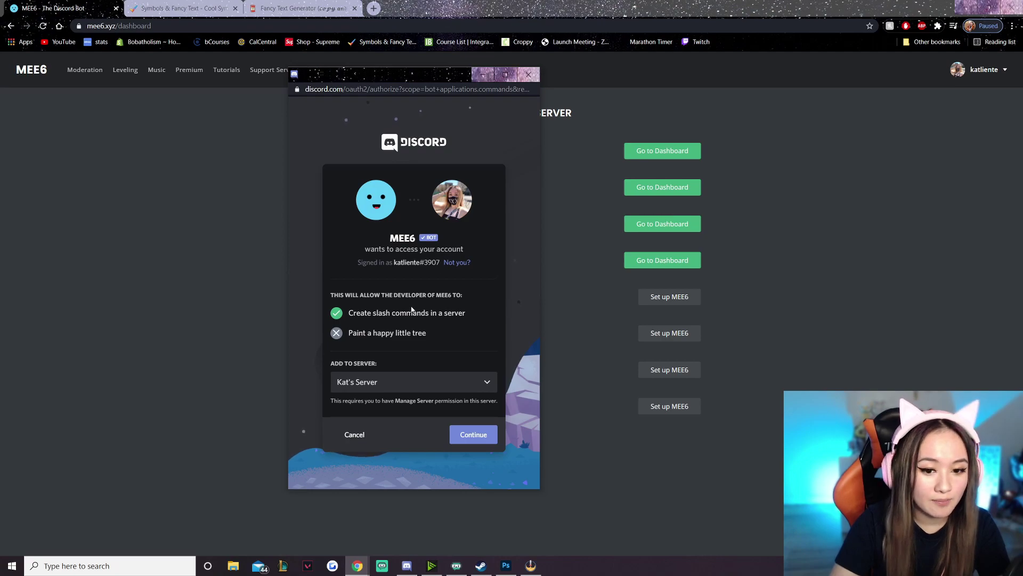
left_click(485, 434)
scroll(437, 370, "down", 5)
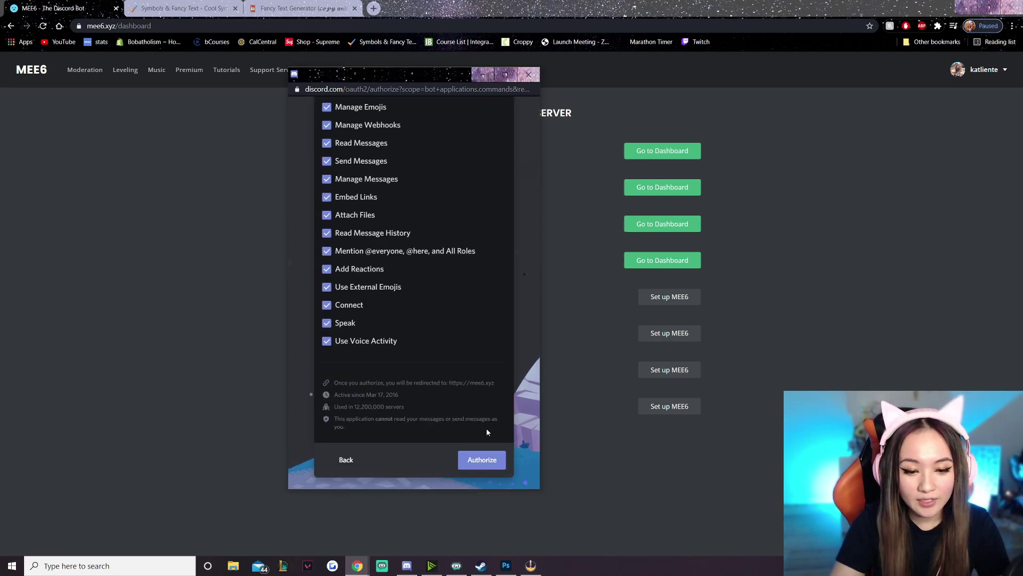
left_click(489, 460)
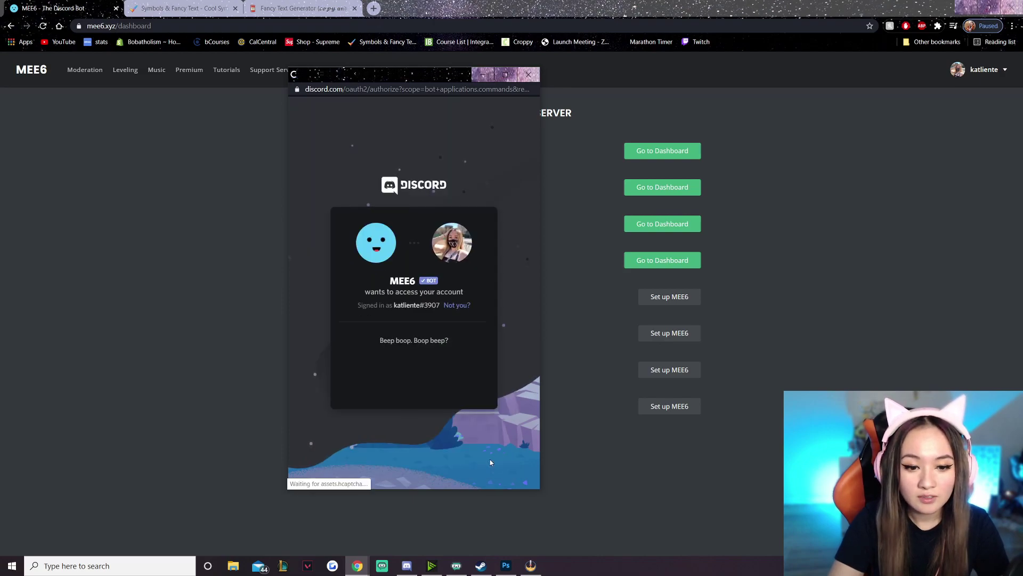
left_click(351, 375)
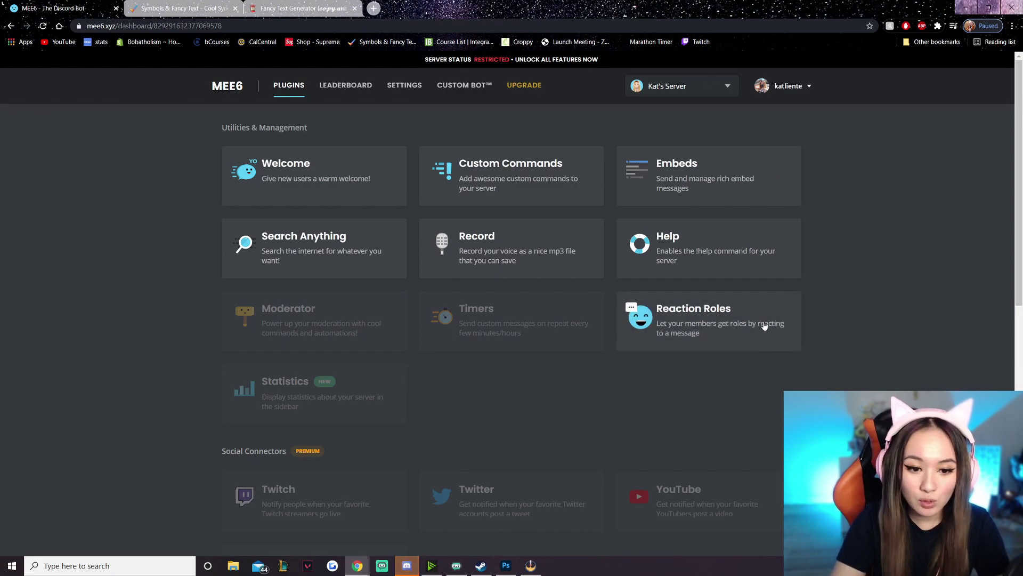
Enable MEE6 join messages and send them to the ✦-welcome channel
left_click(333, 163)
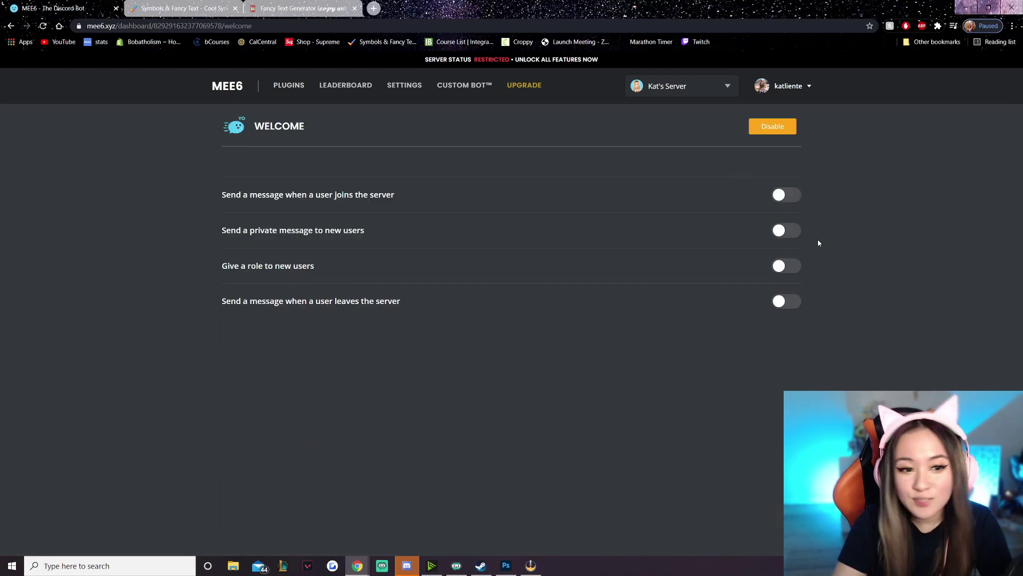
left_click(791, 199)
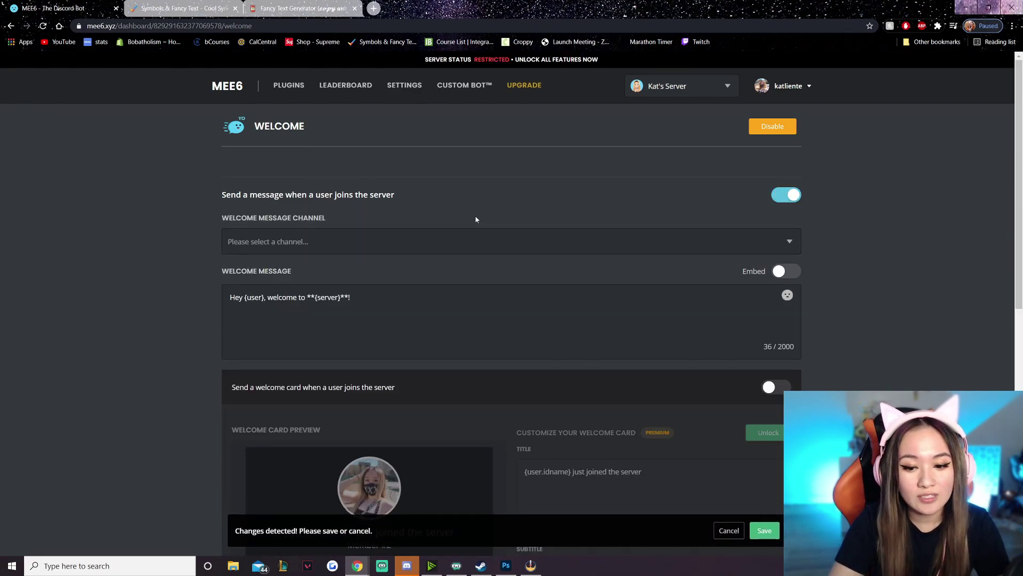
left_click(594, 238)
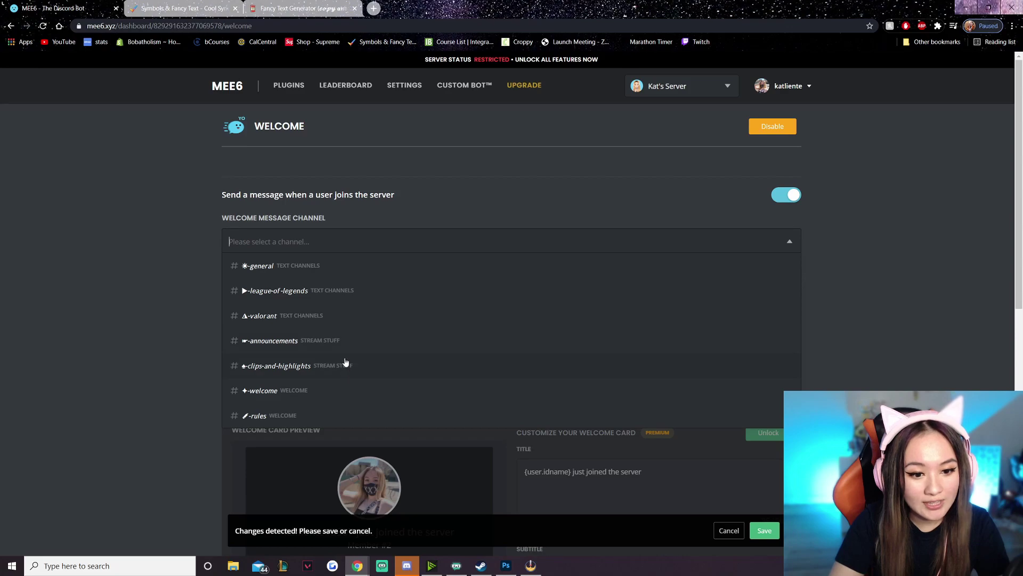
left_click(325, 394)
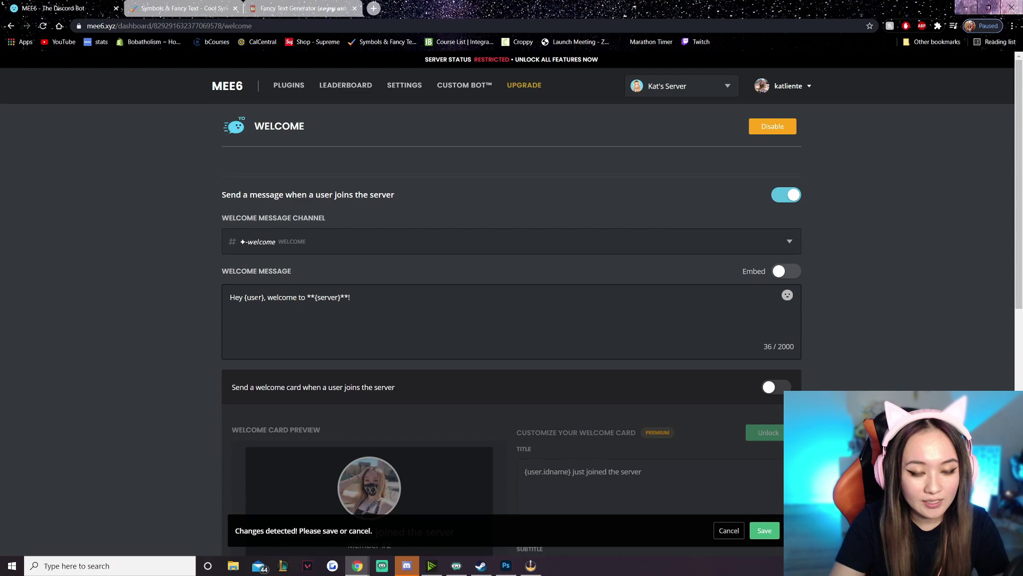
Change the greeting's 'Hey' to 'Hi', turn on the welcome card, and save
left_click_drag(235, 297, 243, 297)
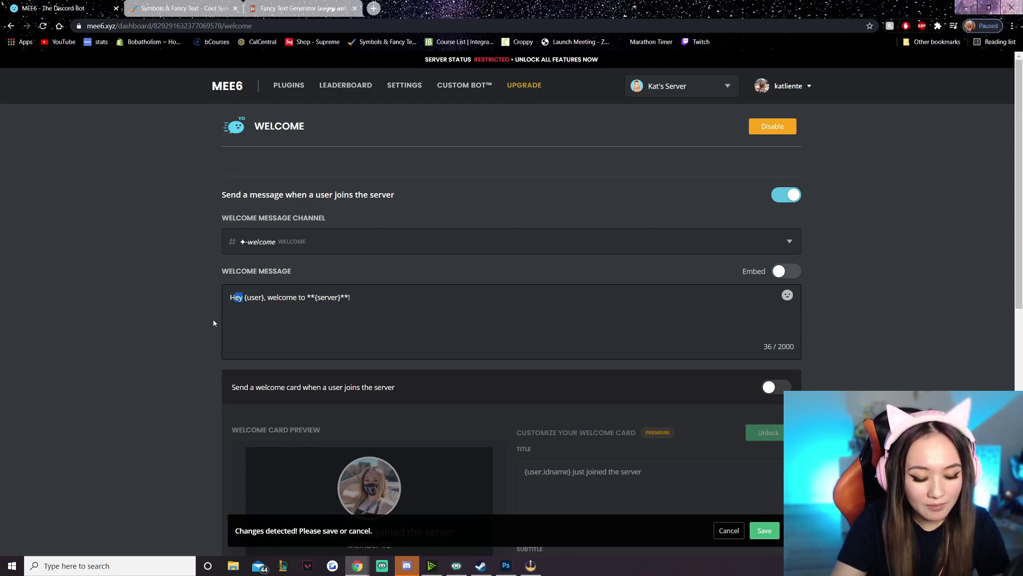
type("i")
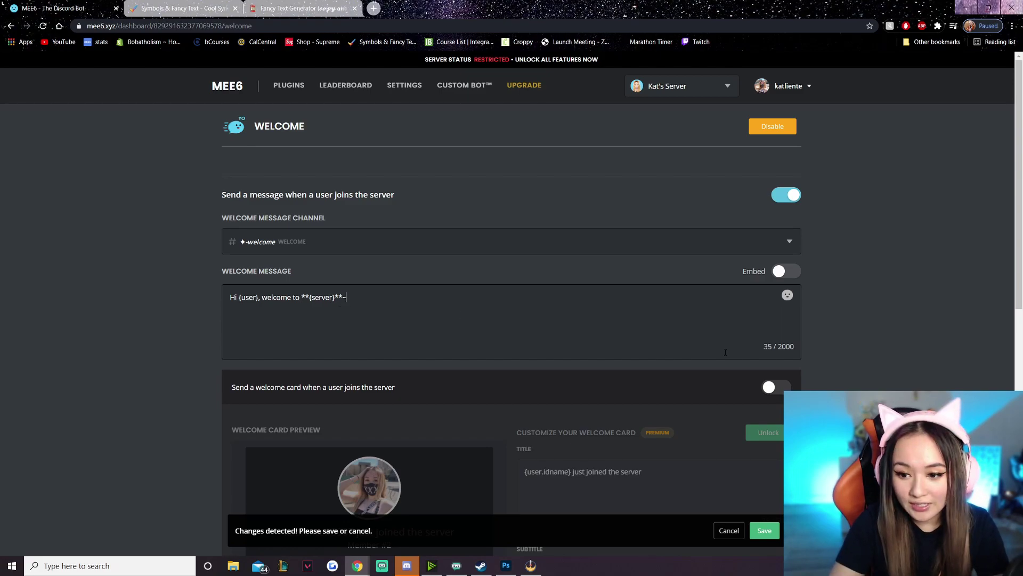
scroll(645, 370, "down", 3)
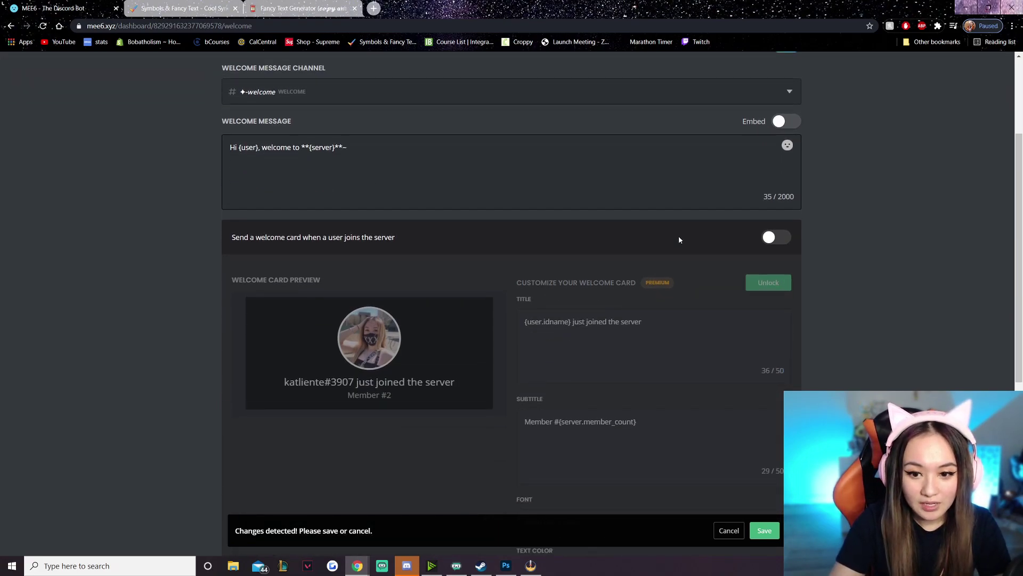
left_click(770, 237)
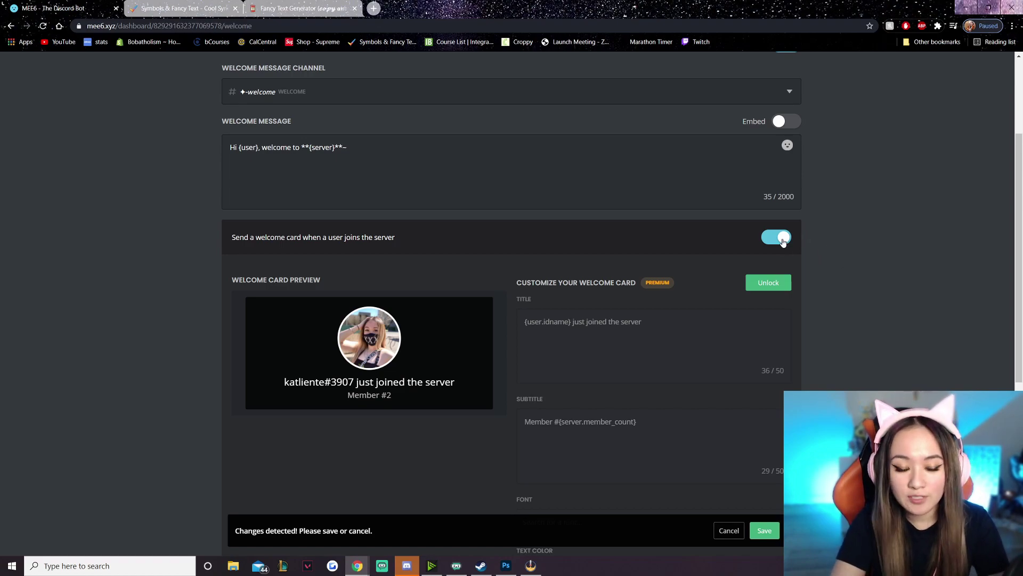
left_click(764, 530)
scroll(450, 373, "down", 5)
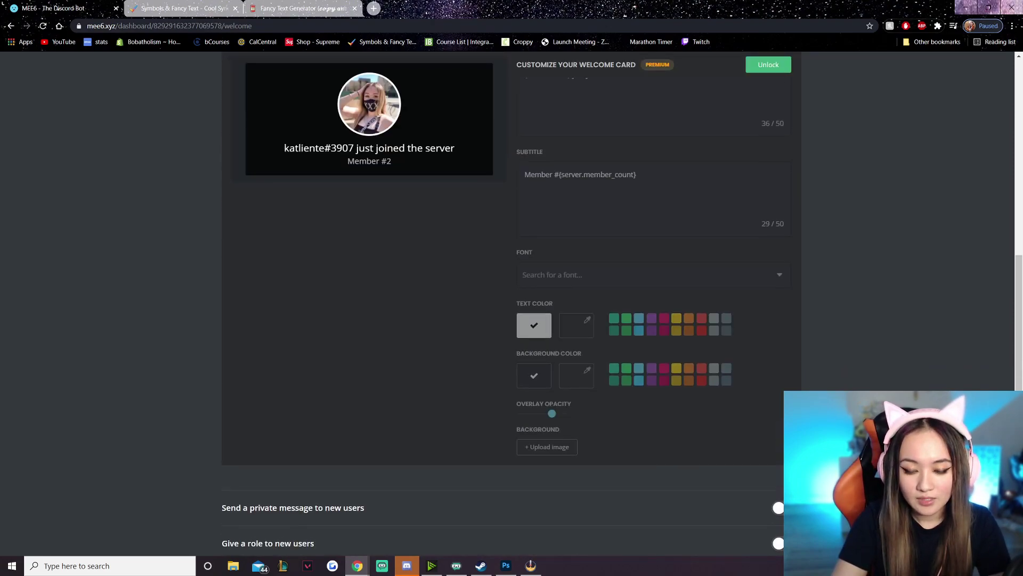
scroll(450, 373, "up", 7)
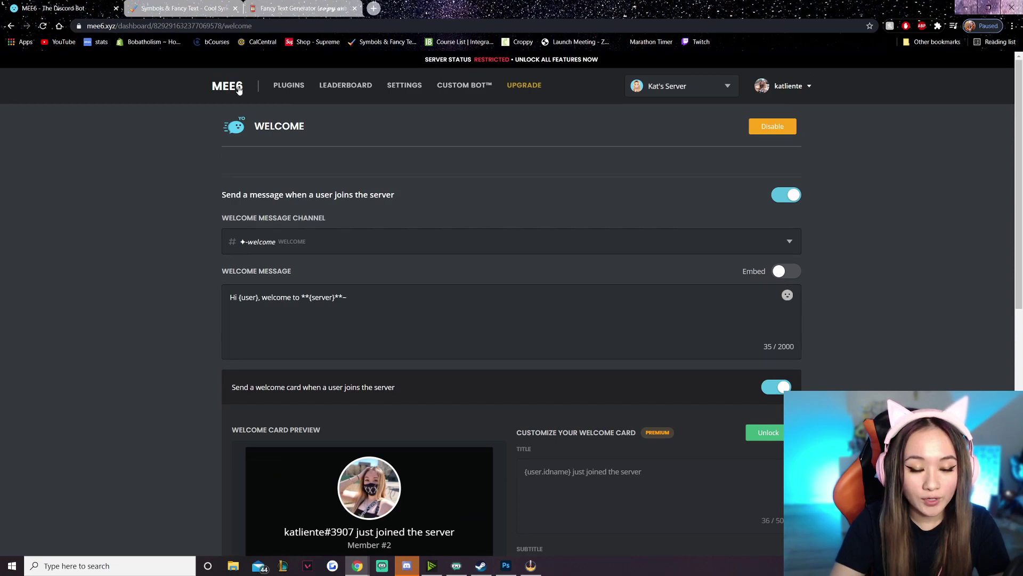
key("alt+Left")
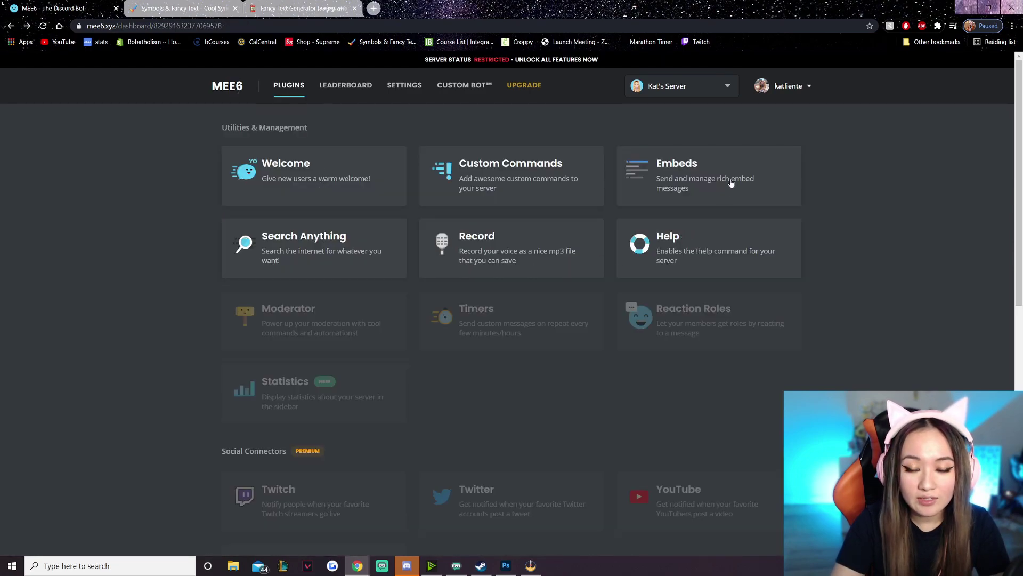
Enable MEE6's Reaction Roles plugin and post its message in the rules channel
left_click(710, 326)
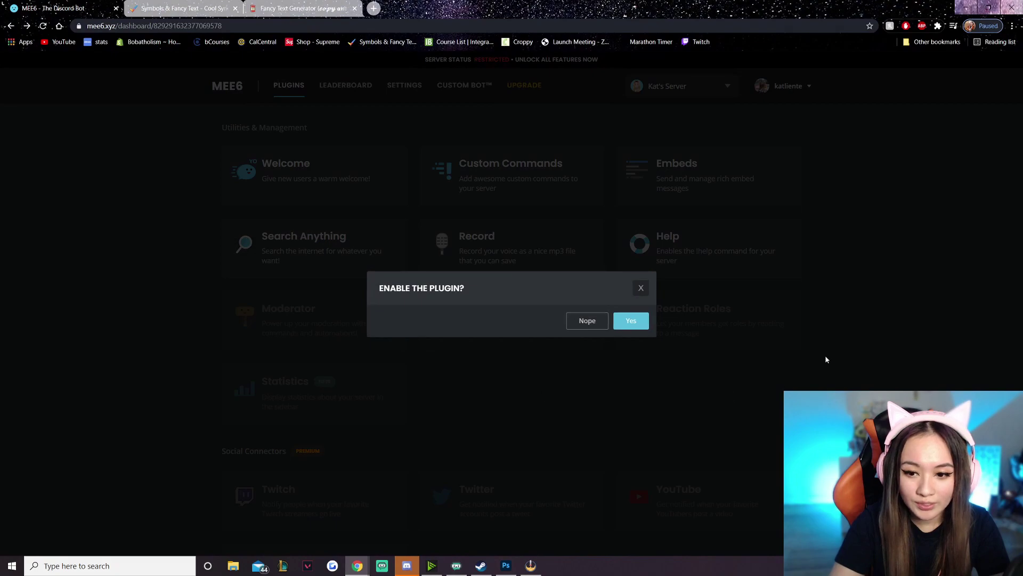
left_click(631, 321)
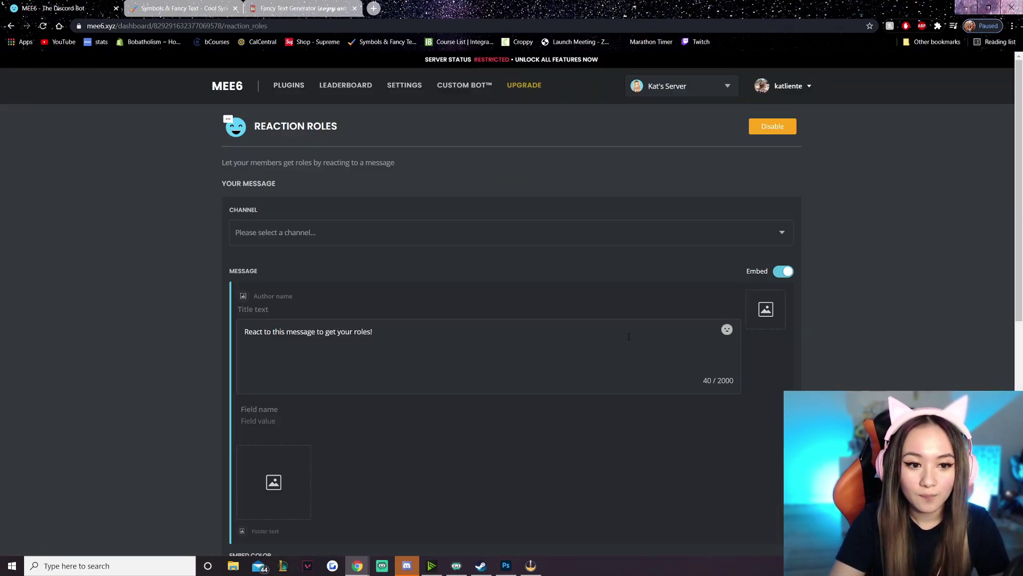
left_click(336, 233)
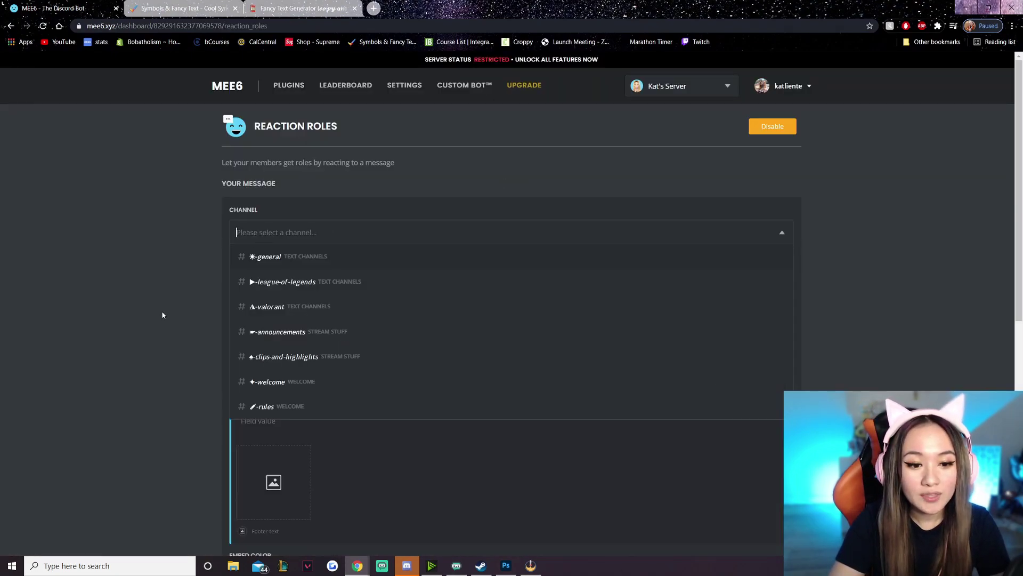
left_click(279, 407)
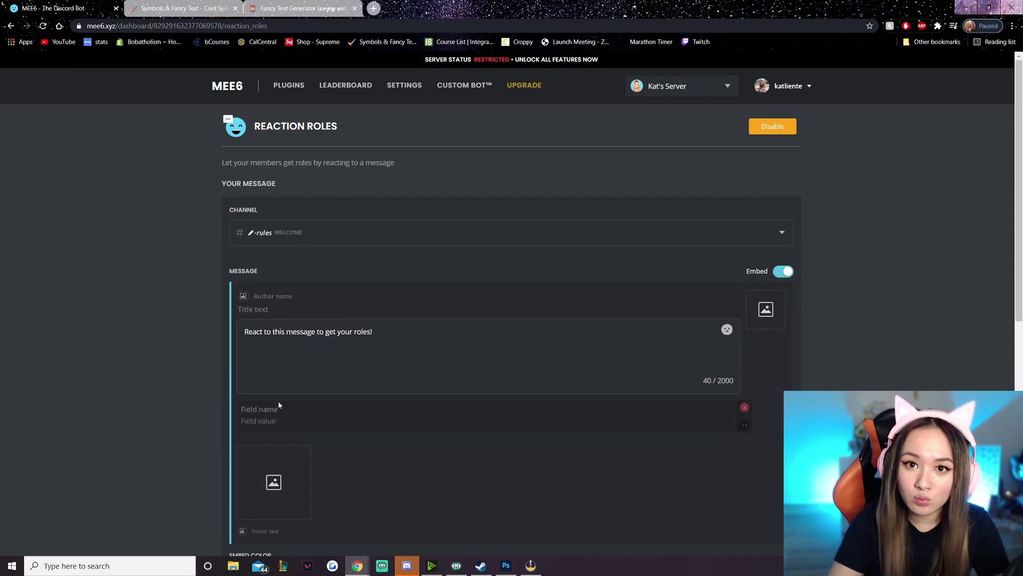
Title the message RULES and replace its description with the four numbered server rules
left_click(291, 304)
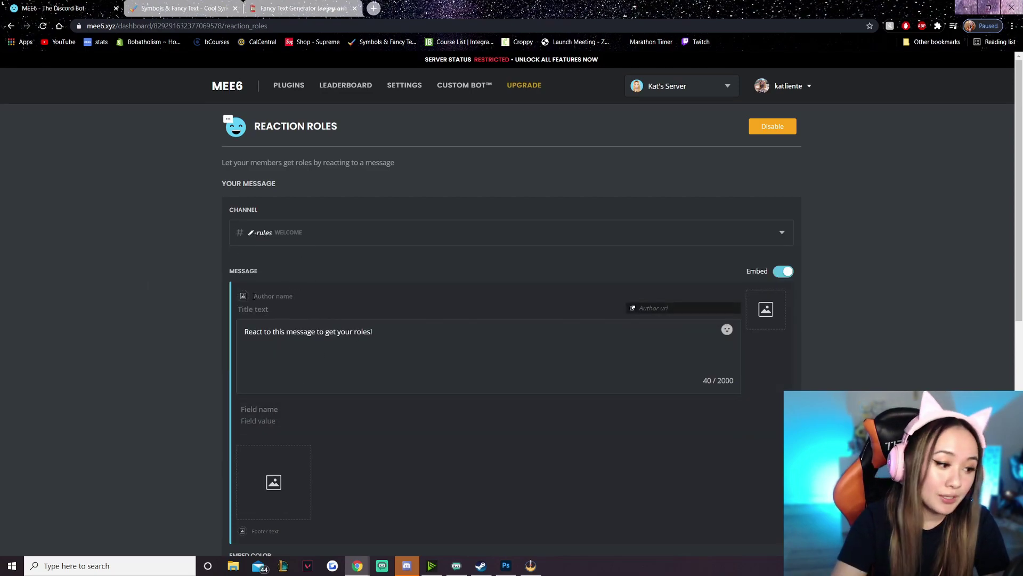
type("RULES")
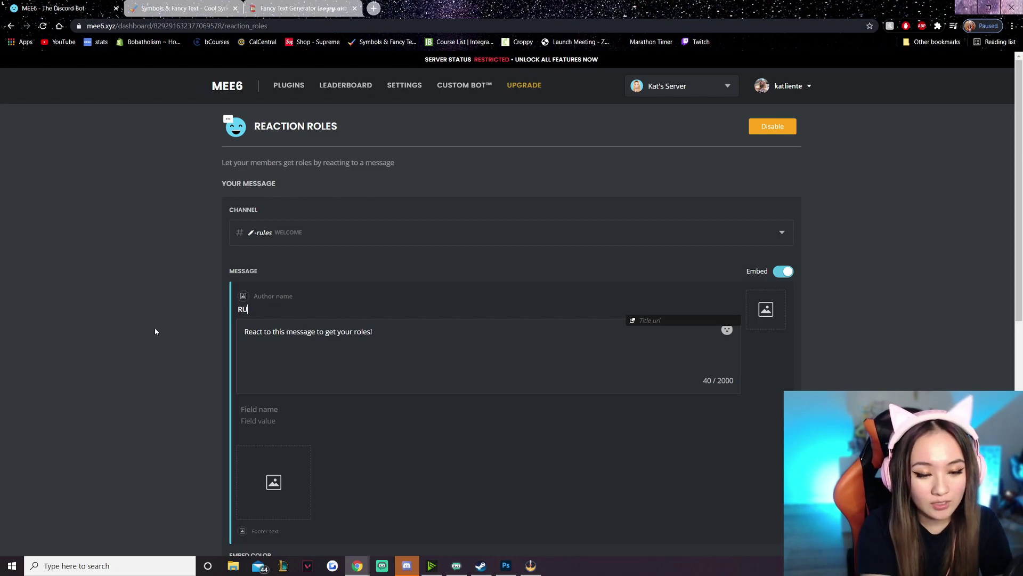
left_click(354, 341)
left_click_drag(373, 332, 167, 325)
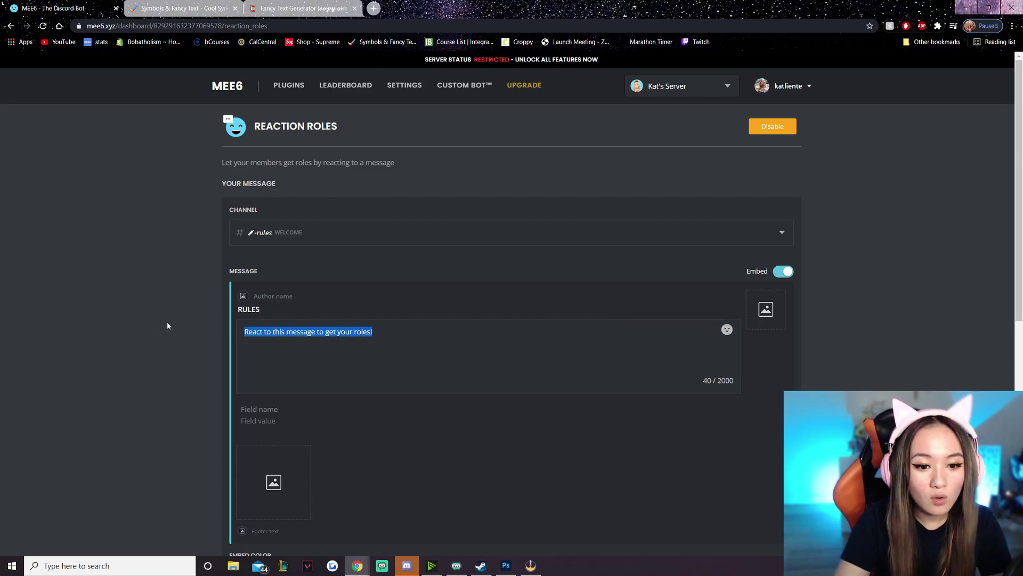
type("1.")
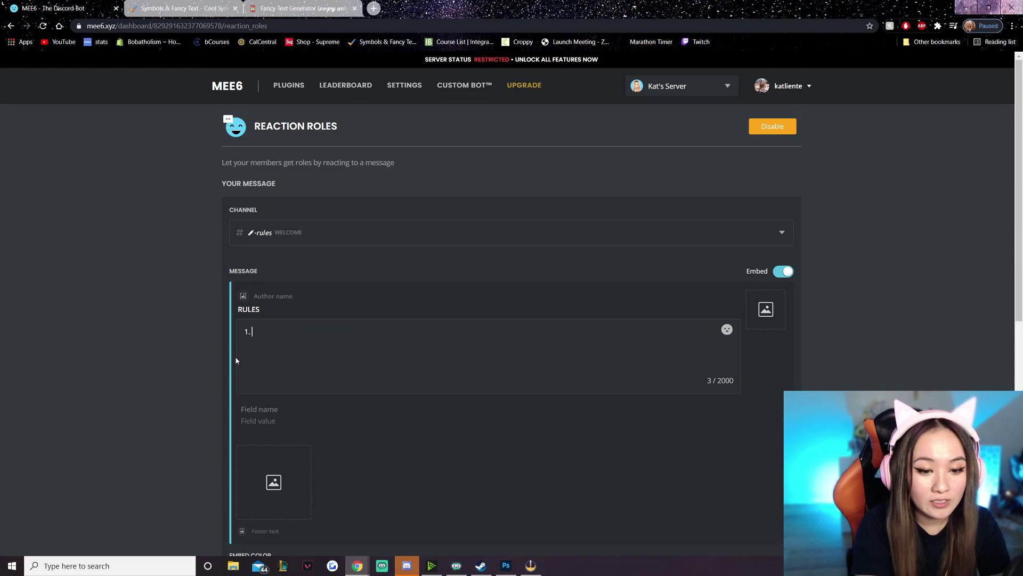
type("No harassing other server members 2. No talking about controversial topics (ex. race, religion, politics, etc) 3. No self promotion 4. No links of any kind")
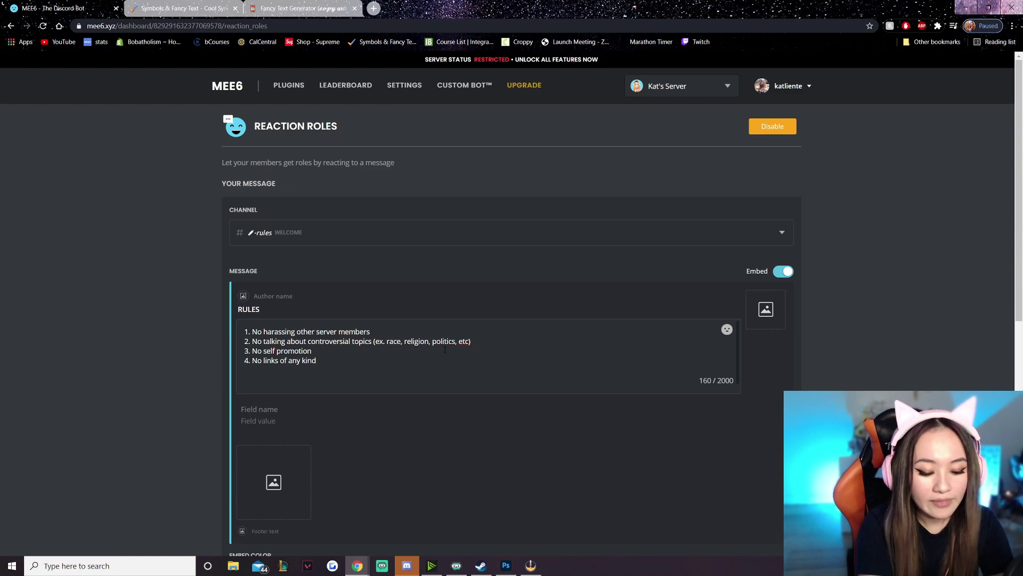
Add 'Once you have read these rules, react with 🍑 to get access to the server!'
type("Once you have read these ")
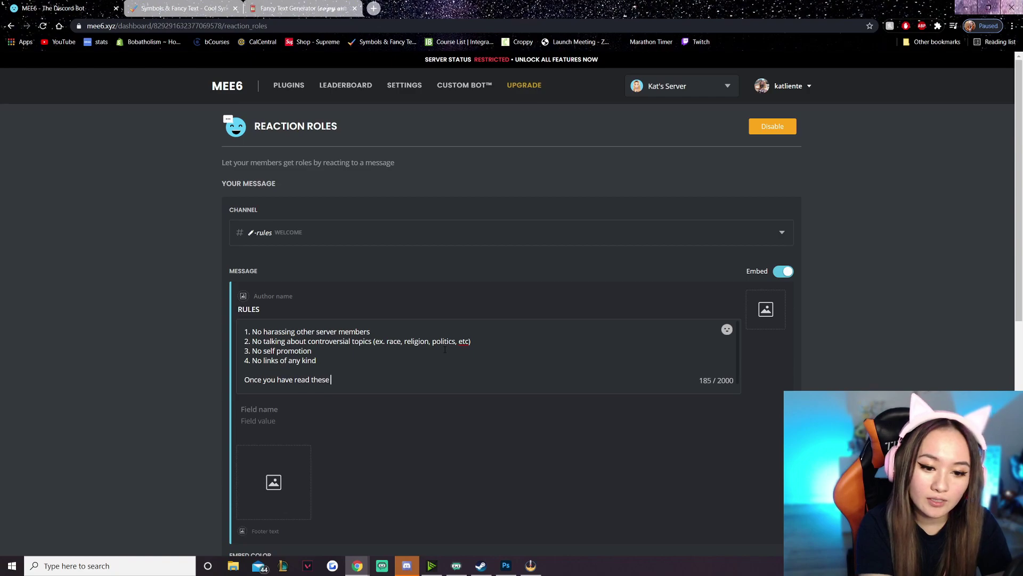
type("rules, react with")
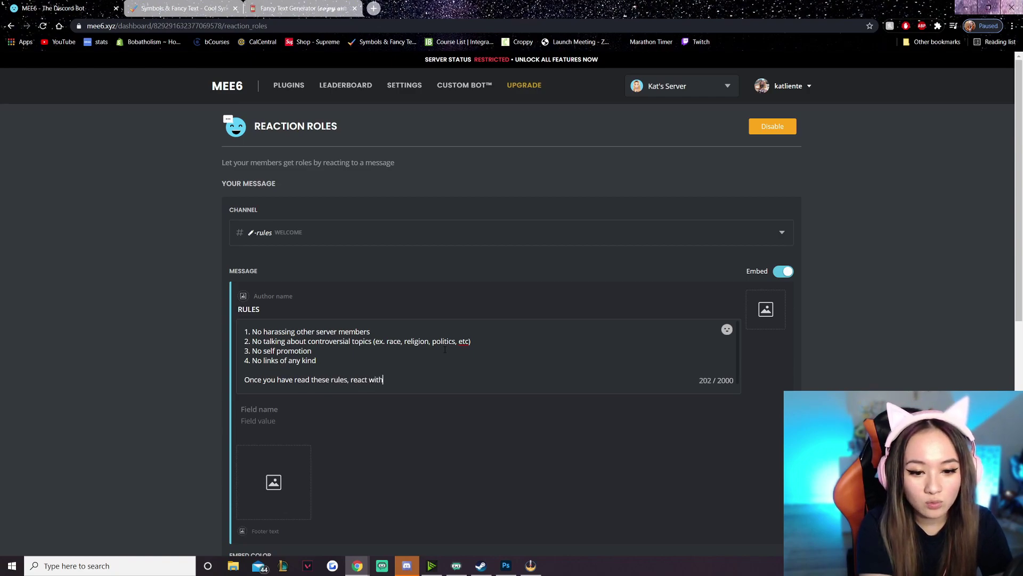
left_click(728, 331)
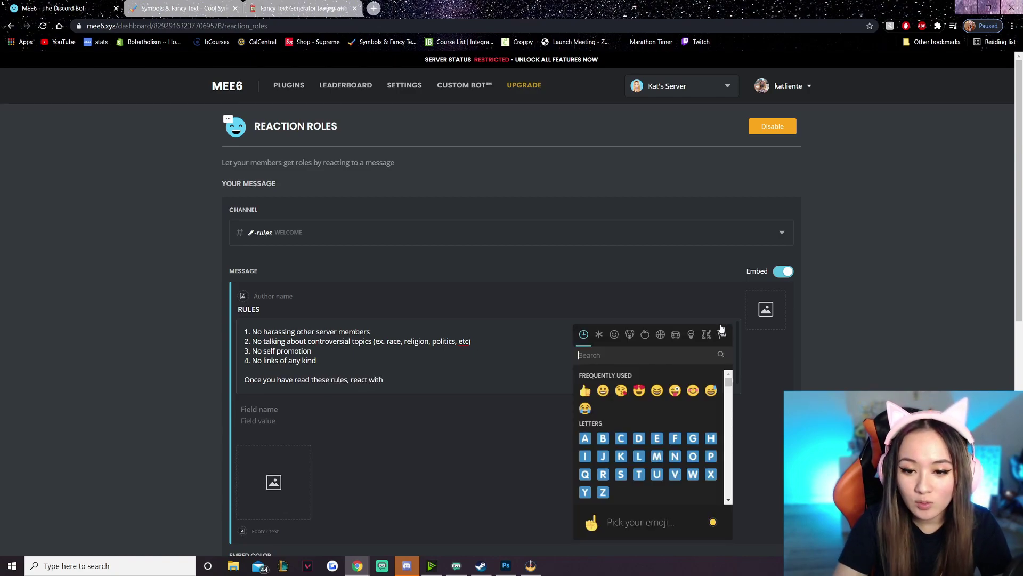
scroll(651, 447, "down", 10)
left_click(645, 335)
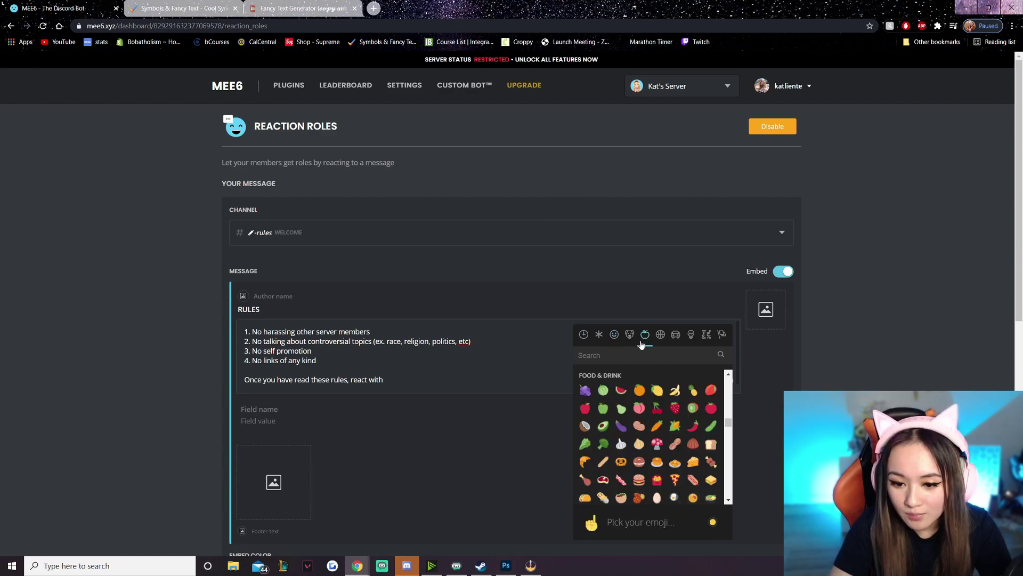
left_click(655, 425)
type("to get access")
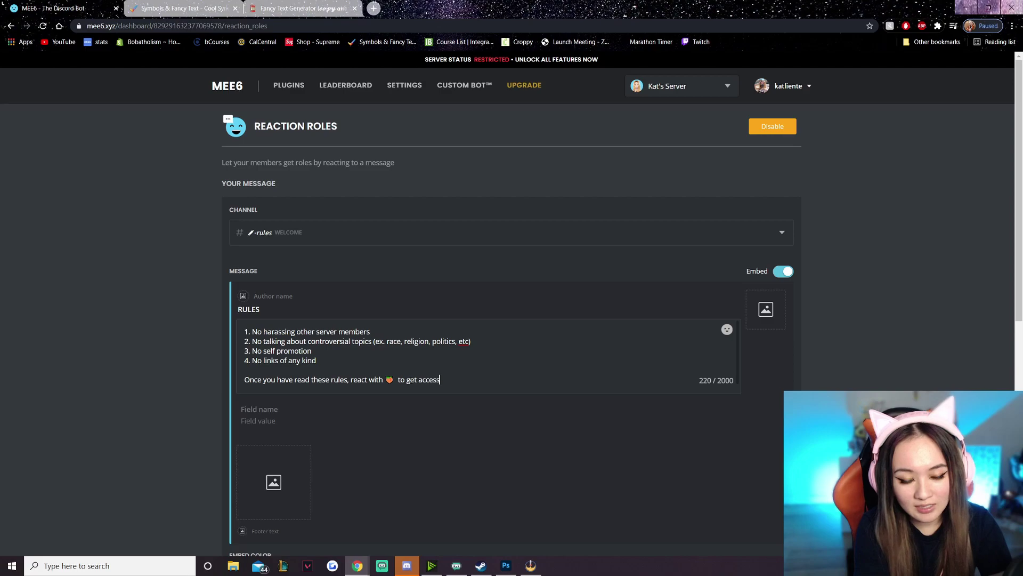
type(" to the server!")
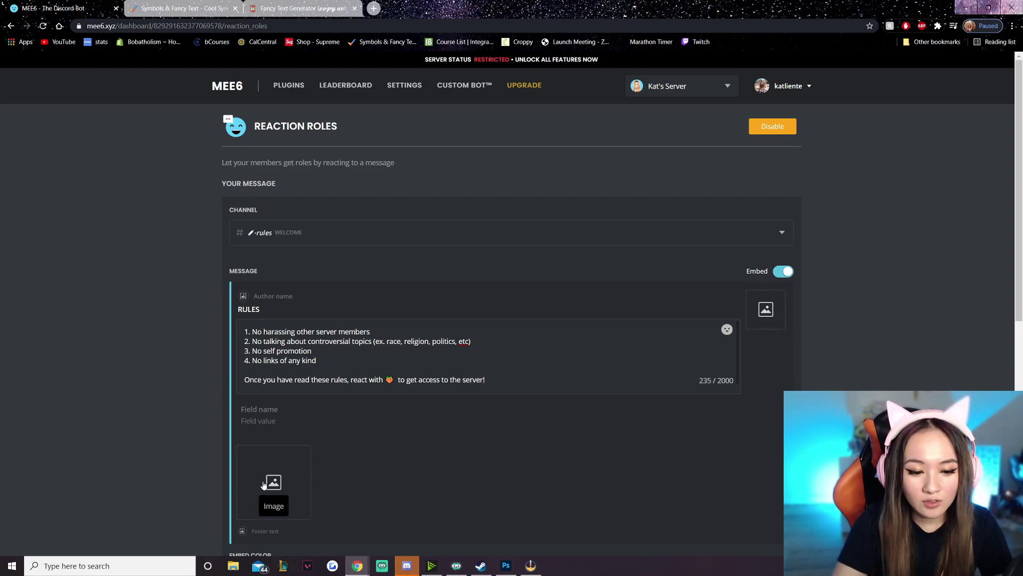
scroll(283, 439, "down", 3)
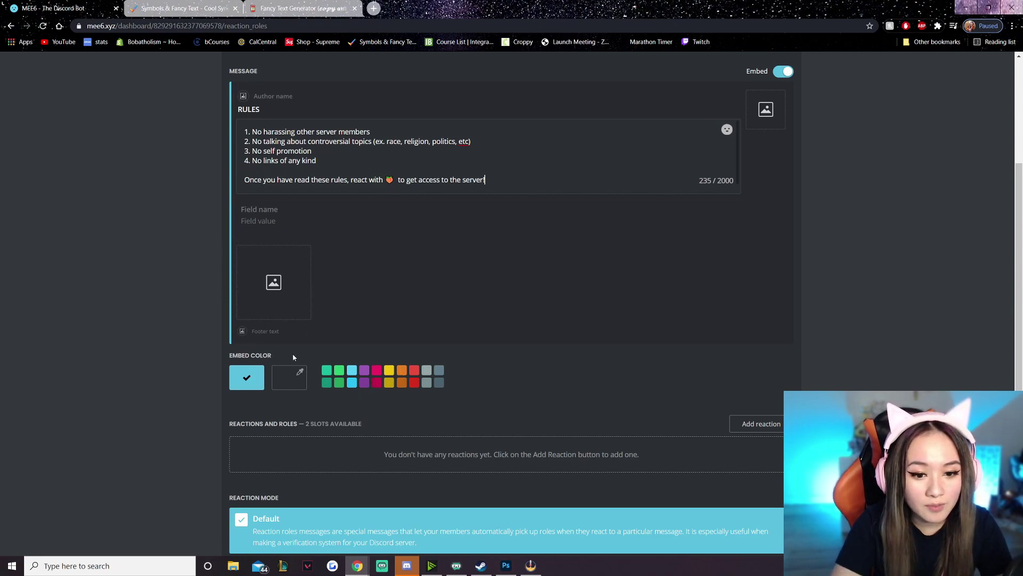
Keep the embed cyan and add a peach reaction that grants the milk tea role
left_click(366, 369)
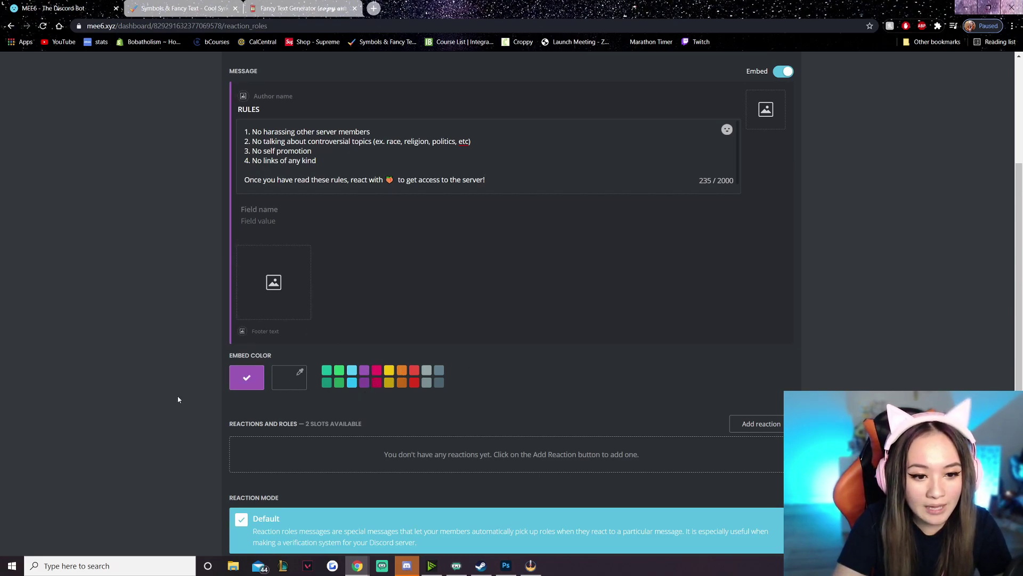
left_click(352, 370)
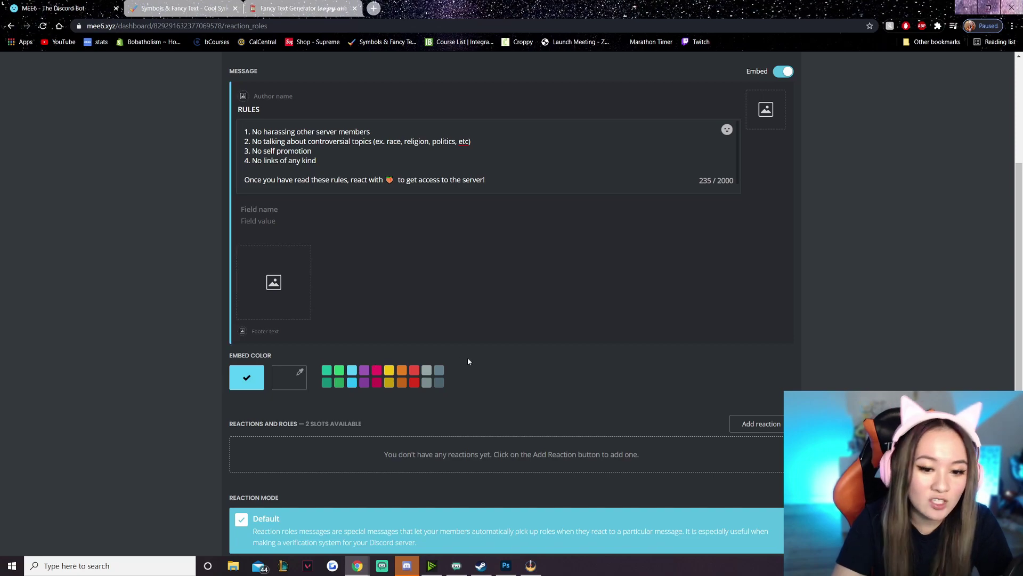
left_click(760, 426)
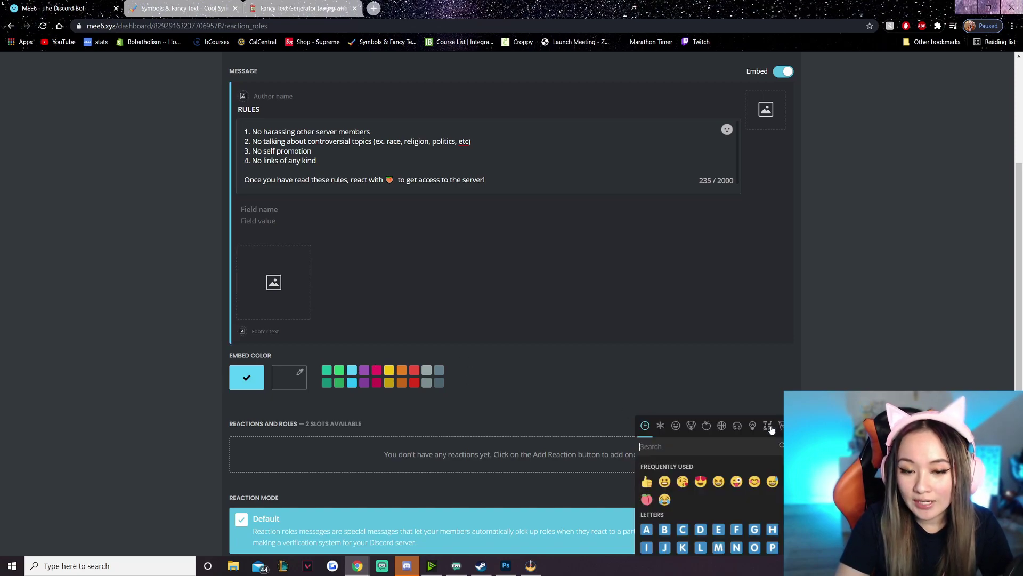
left_click(646, 498)
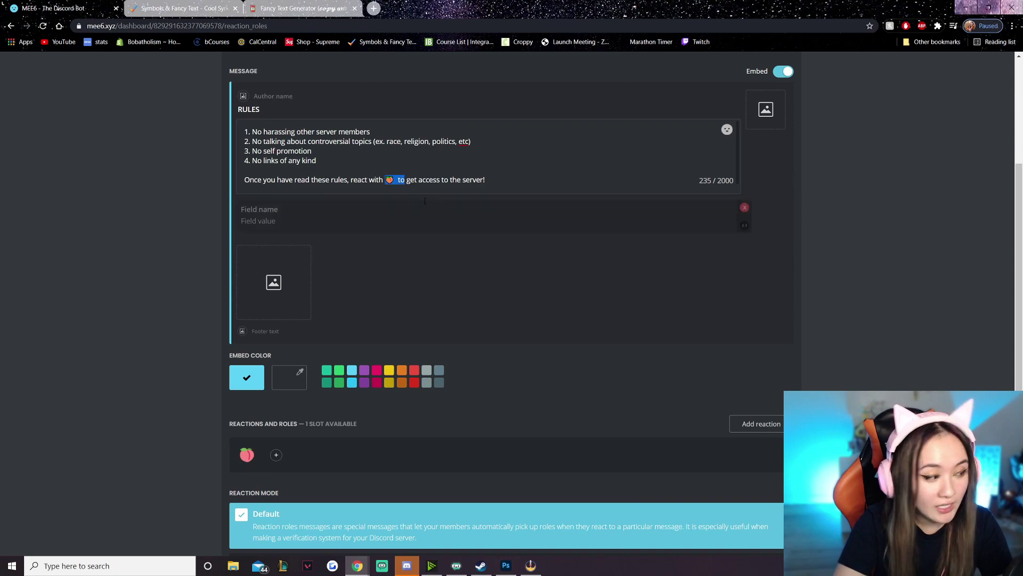
left_click(276, 455)
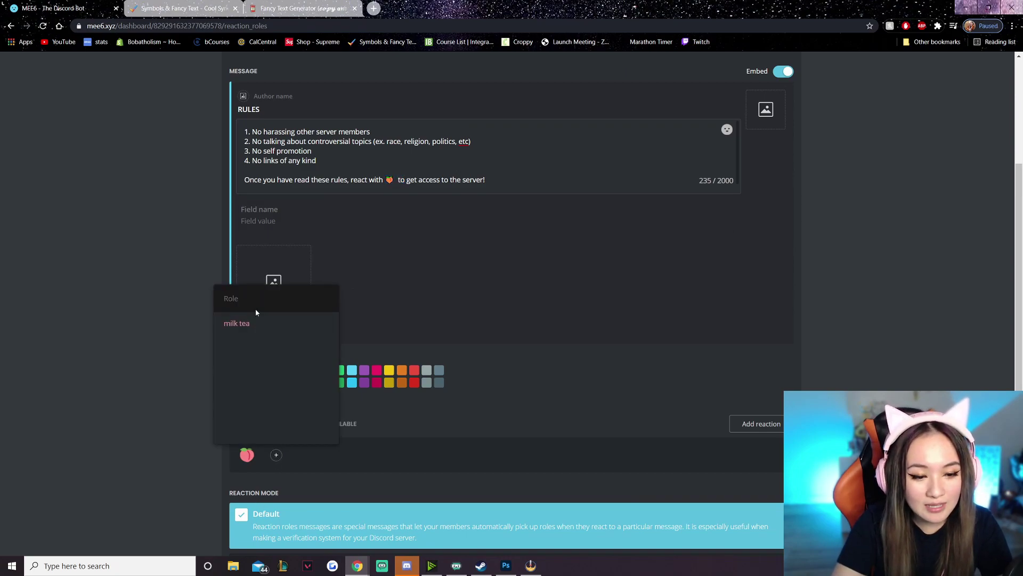
left_click(239, 323)
Save the rules reaction-role message and return to Discord
scroll(173, 379, "down", 4)
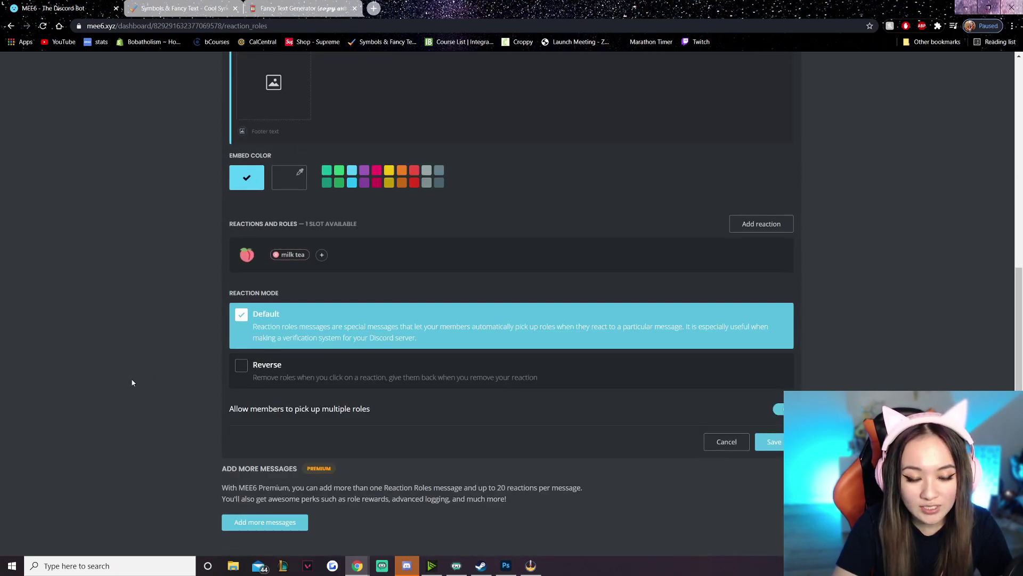
left_click(773, 442)
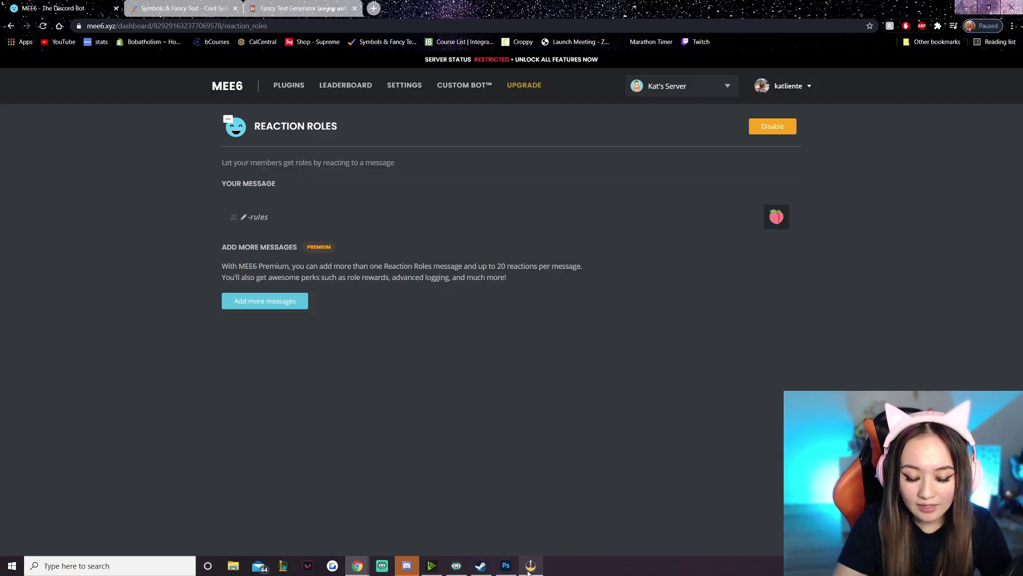
left_click(406, 565)
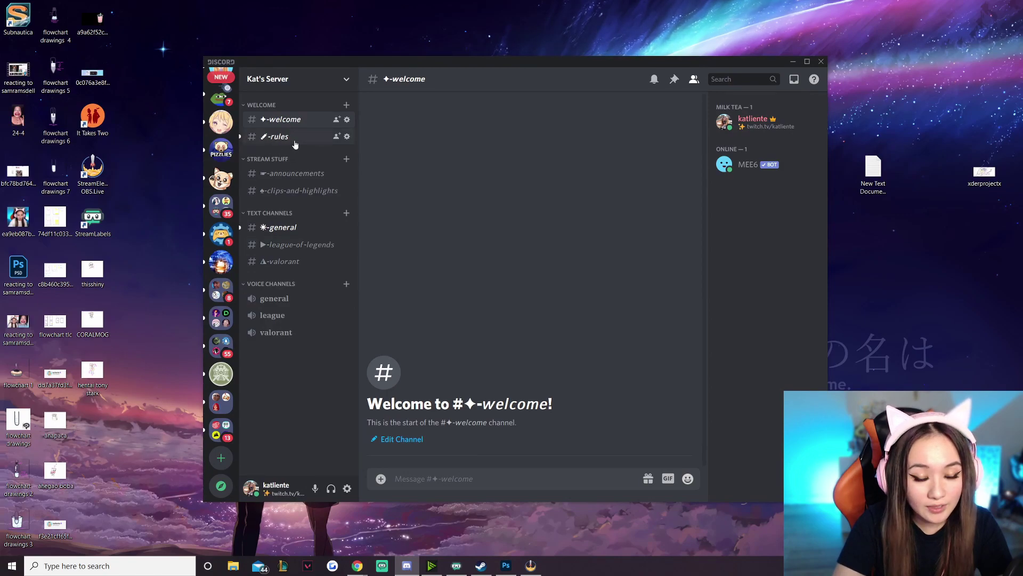
In #rules, erase the leftover draft, react with the peach, and open channel settings
left_click(274, 137)
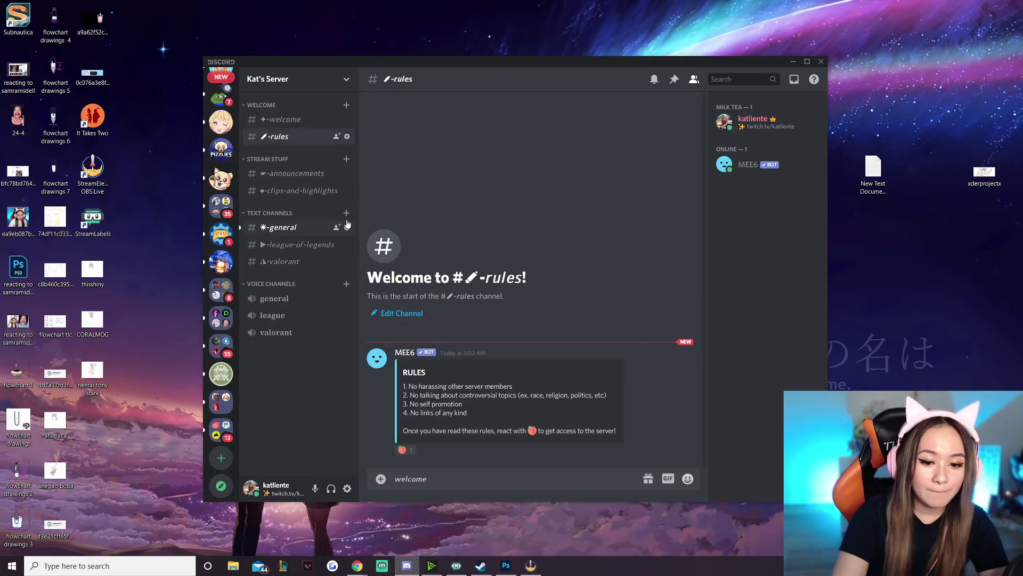
key("ctrl+a")
key("BackSpace")
left_click(404, 450)
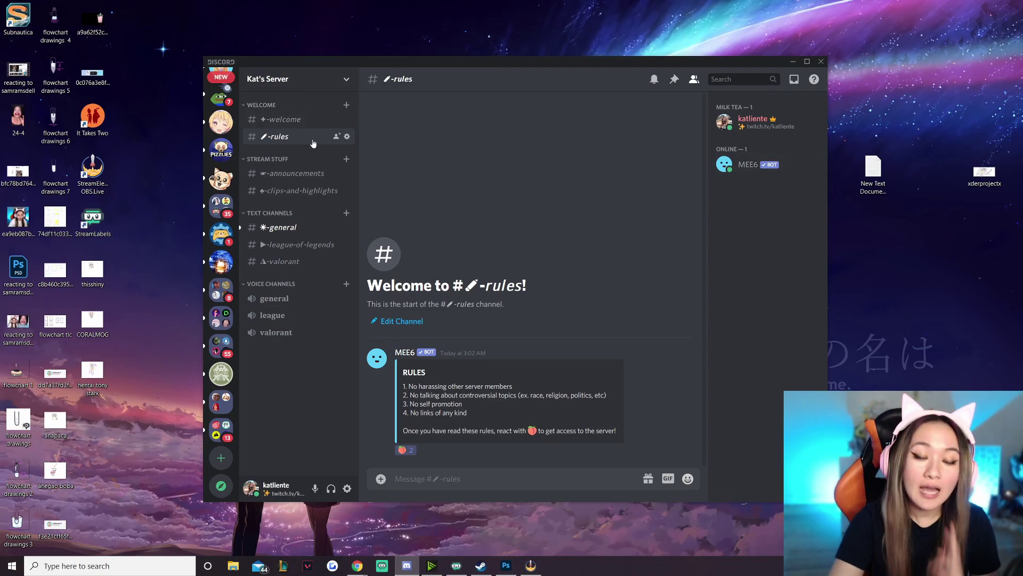
left_click(347, 138)
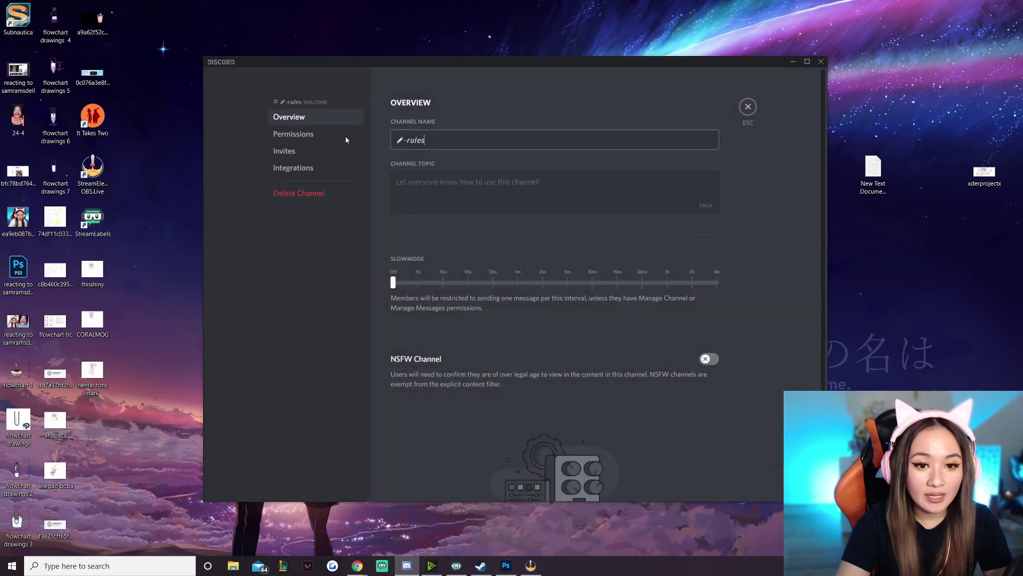
left_click(314, 139)
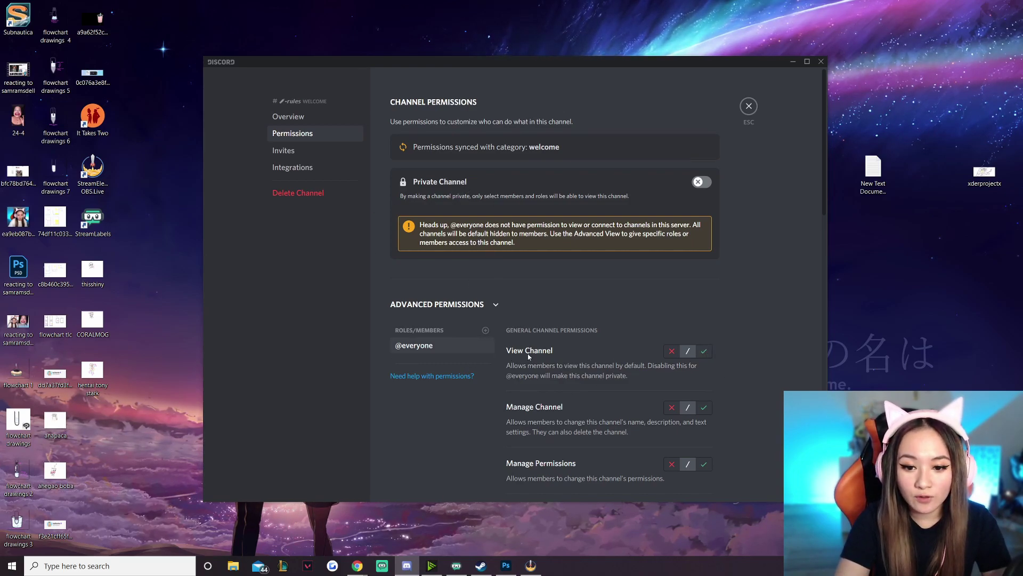
left_click(703, 349)
scroll(715, 346, "down", 4)
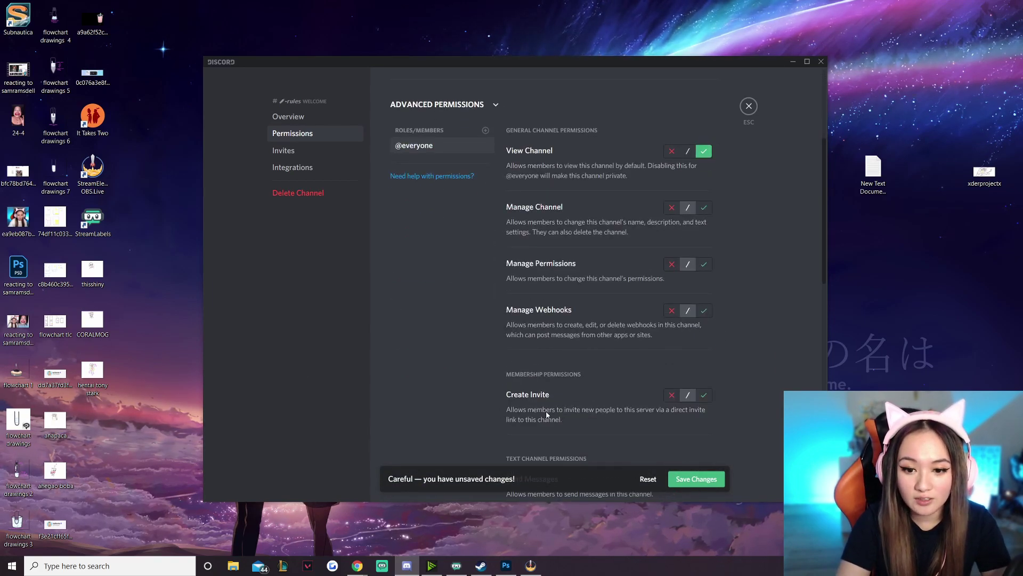
scroll(547, 414, "down", 5)
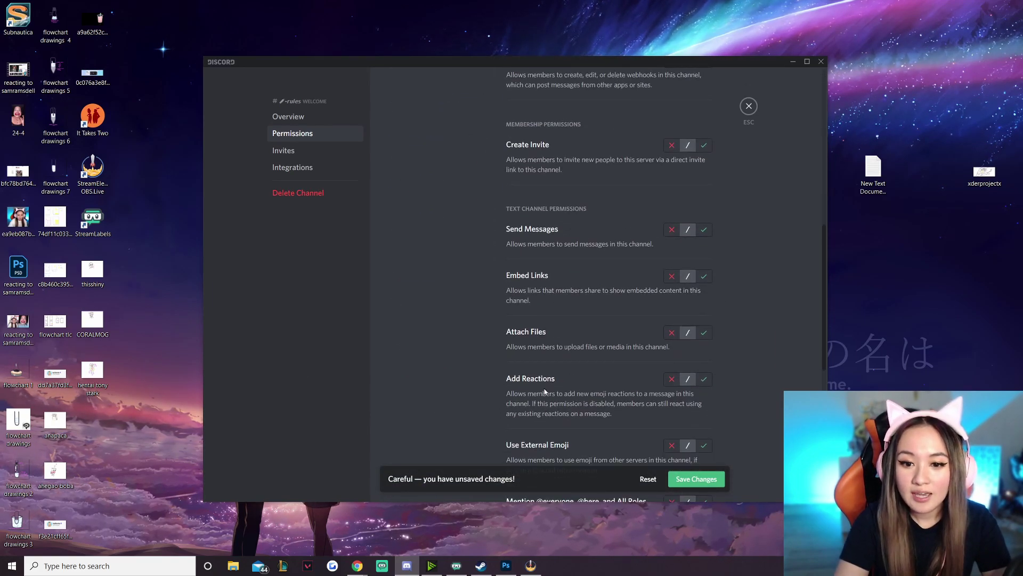
left_click(705, 379)
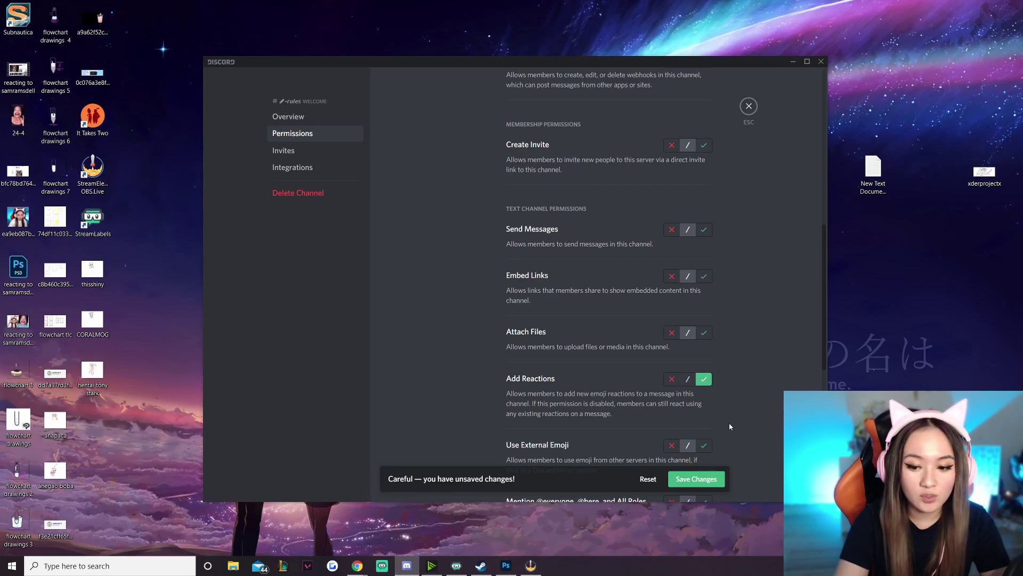
left_click(697, 478)
key("Escape")
Go to Kat's Server's Server Settings > Roles
left_click(333, 80)
left_click(305, 147)
left_click(295, 135)
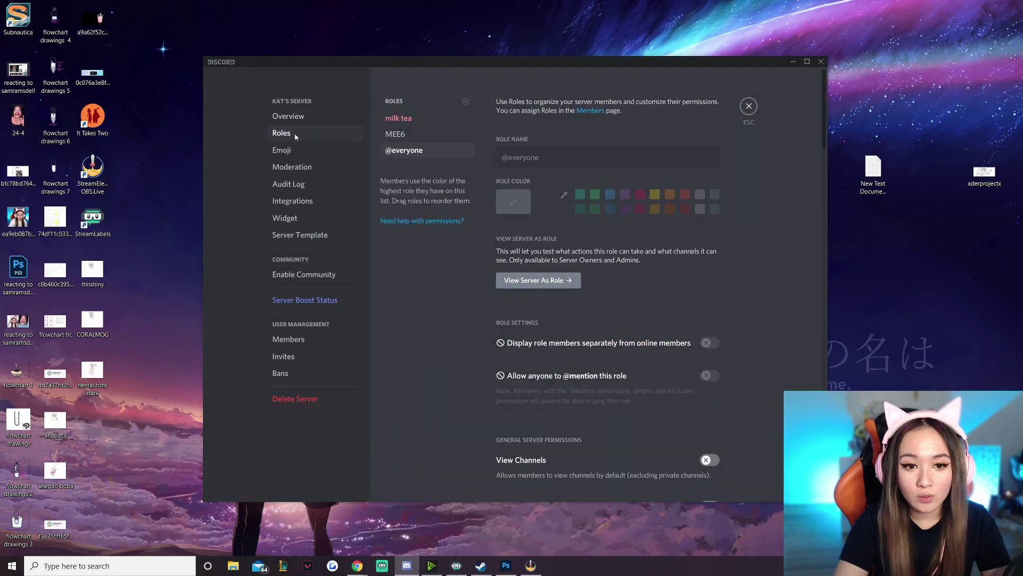
Preview the server as a regular member, then create a new role in Server Settings > Roles
left_click(541, 280)
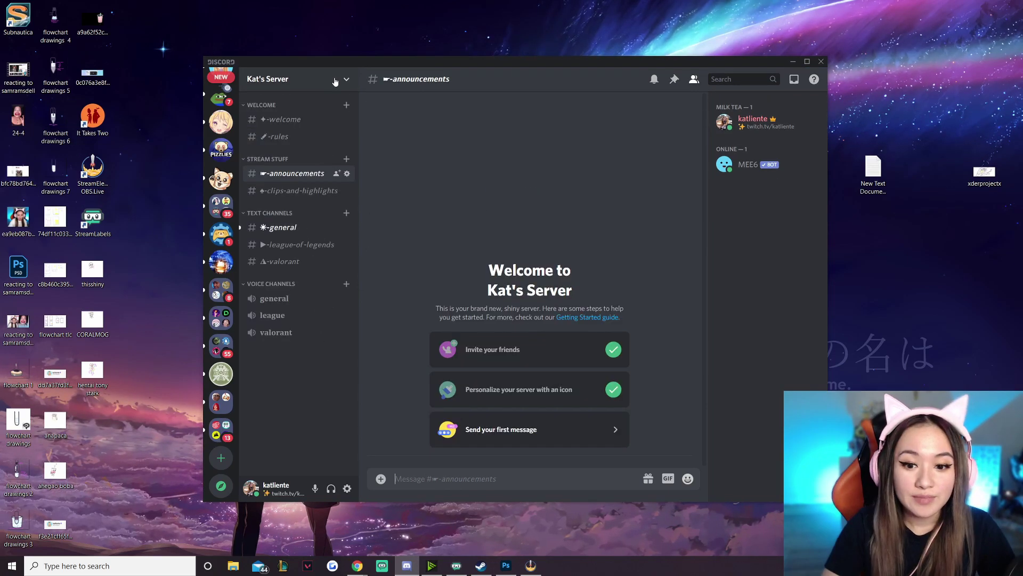
left_click(347, 82)
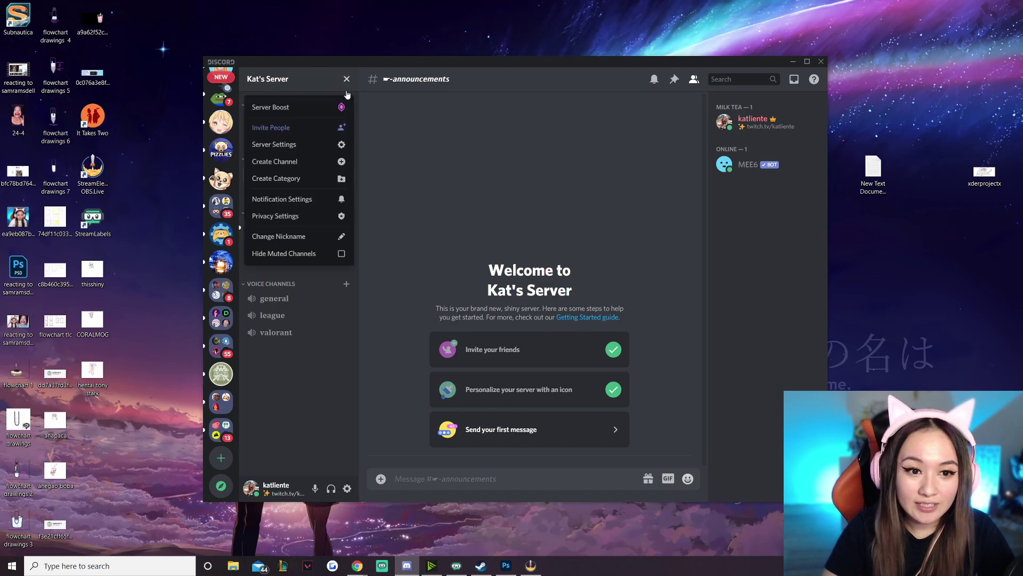
left_click(306, 142)
left_click(306, 139)
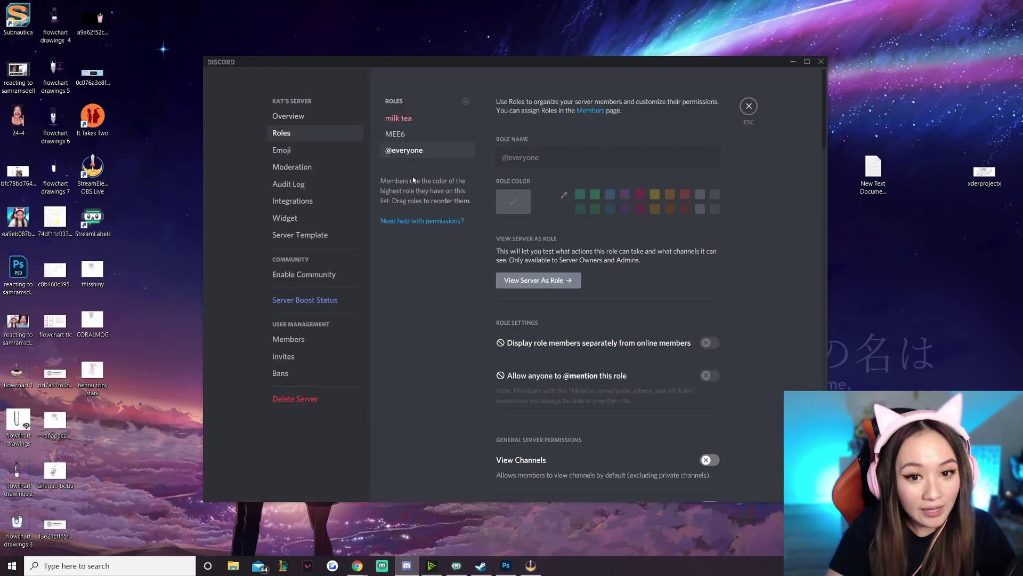
left_click(465, 101)
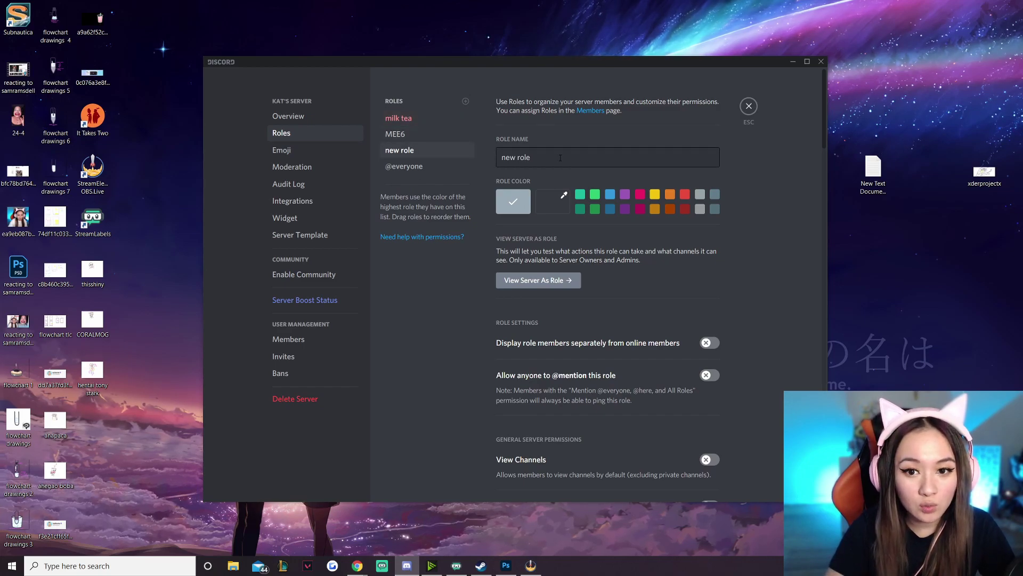
Name the new role katliente, make it purple, and display its members separately
left_click(445, 153)
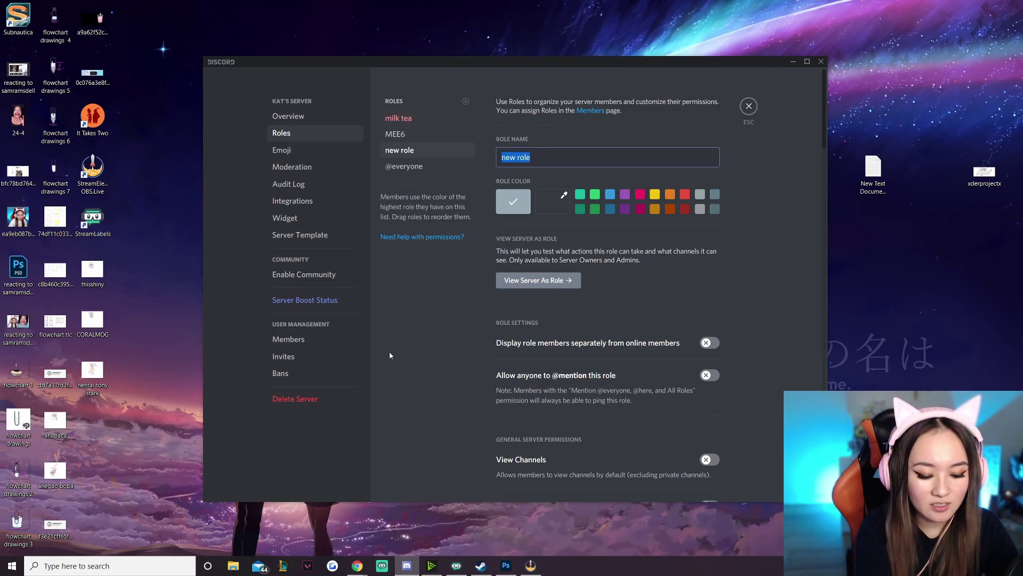
type("server")
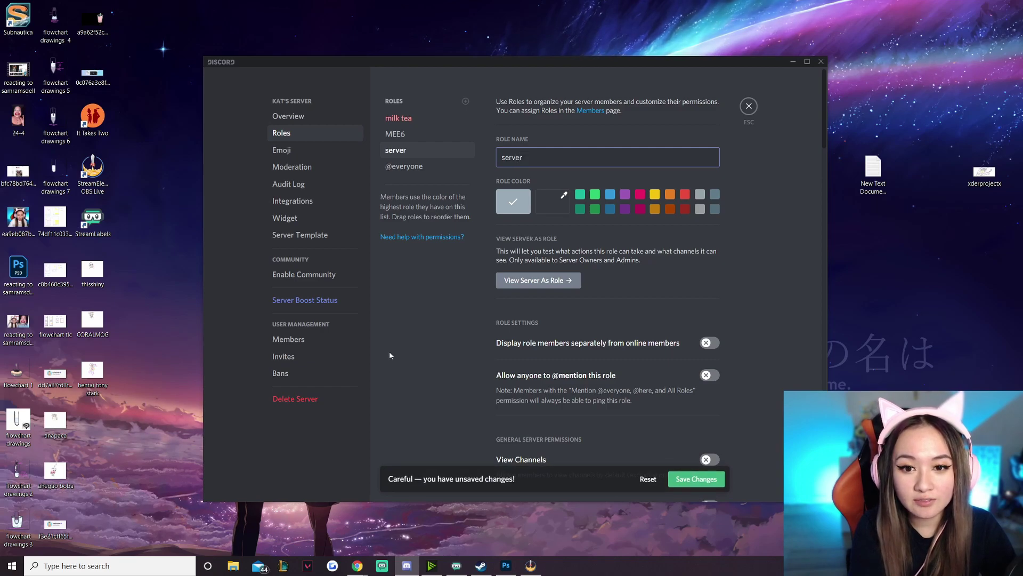
key("BackSpace")
key("BackSpace")
key("BackSpace")
type("katliente")
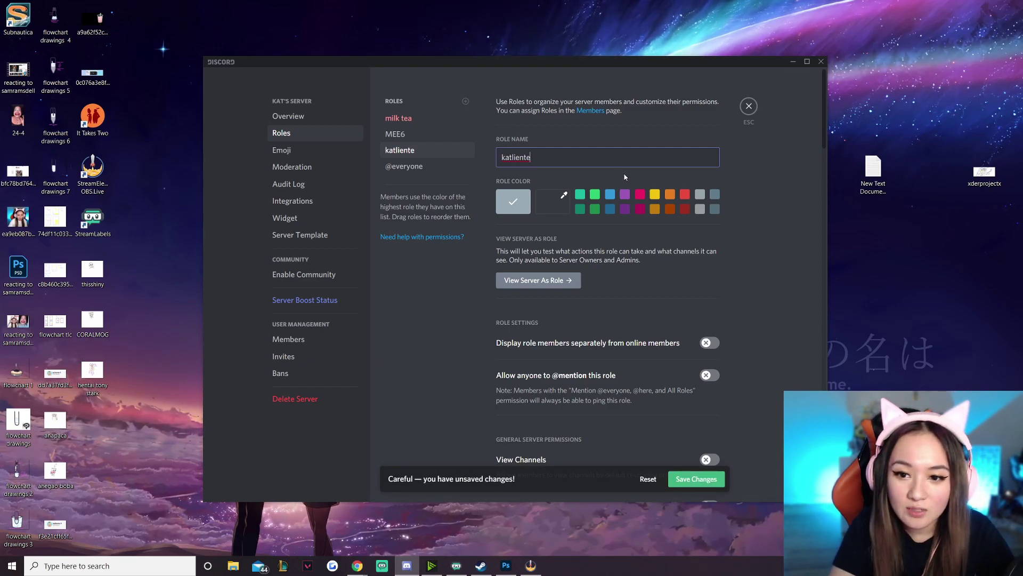
left_click(624, 194)
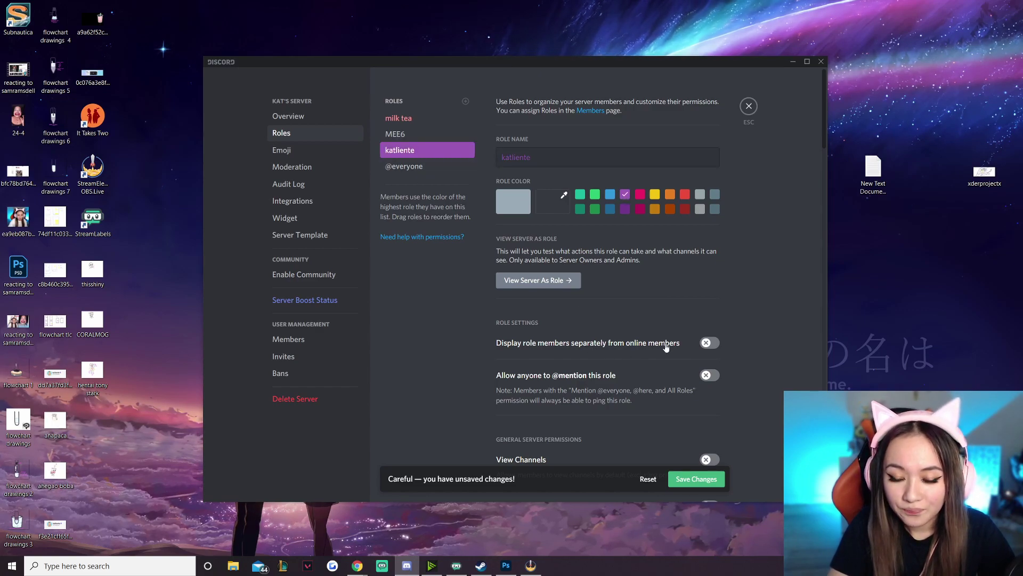
left_click(709, 343)
Drag the katliente role to the top of the role list and save
scroll(715, 331, "down", 3)
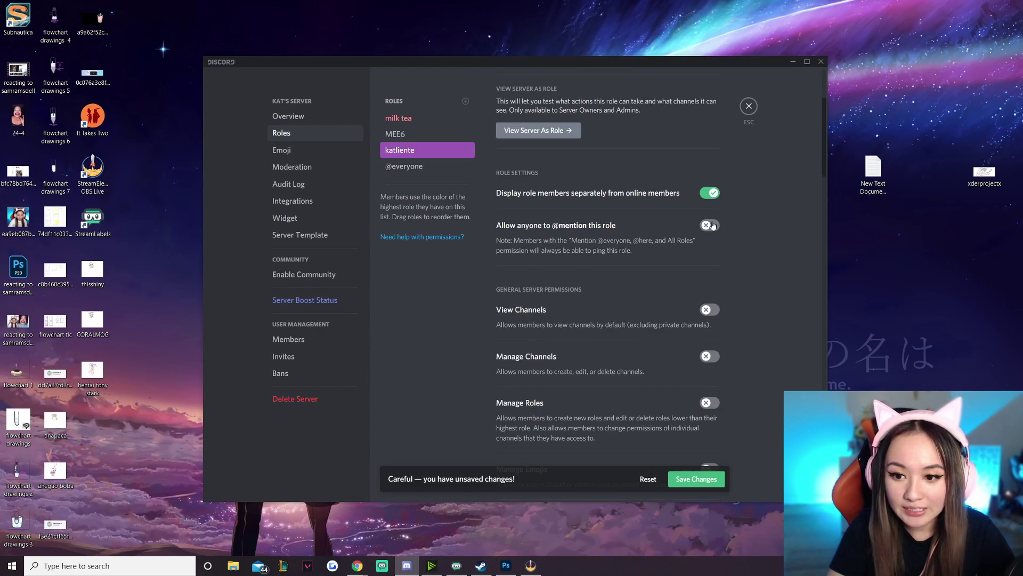
scroll(589, 288, "down", 6)
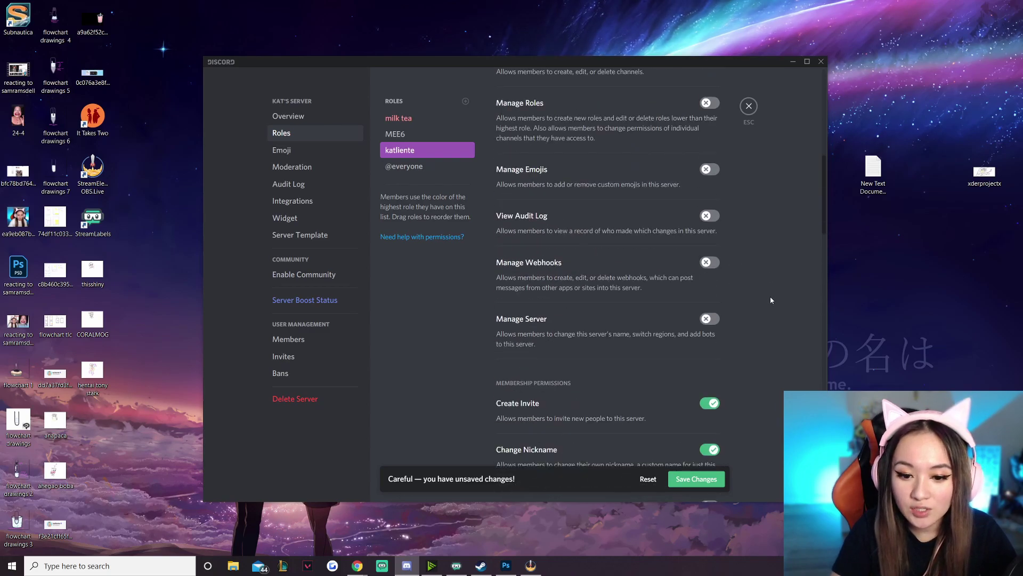
scroll(725, 291, "down", 15)
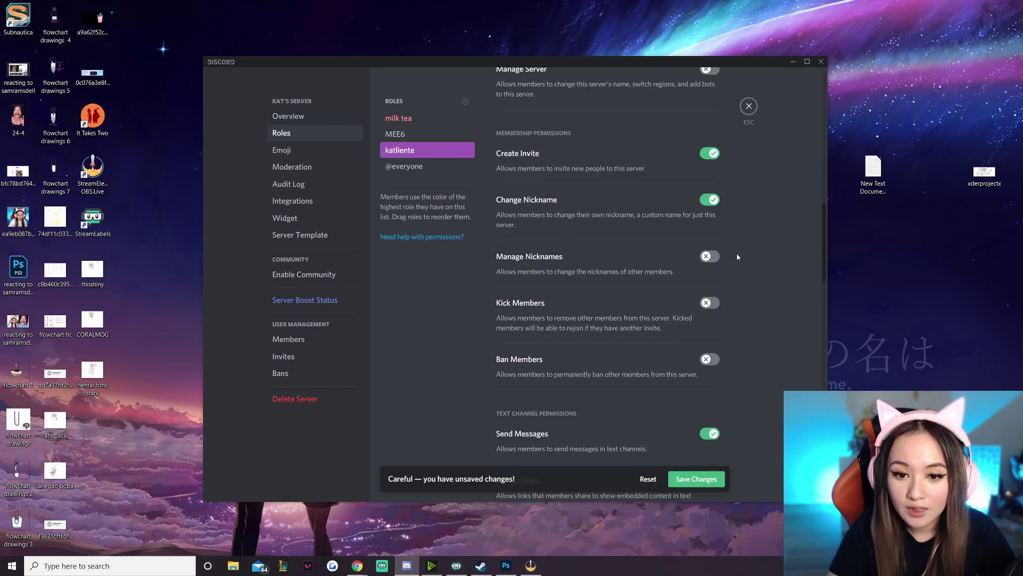
scroll(740, 251, "down", 12)
scroll(746, 263, "up", 20)
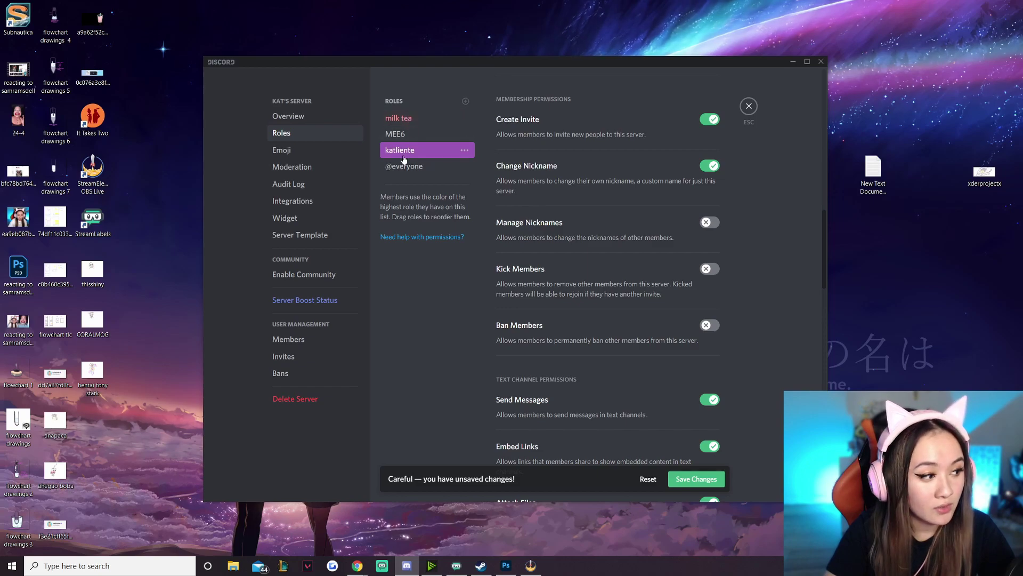
left_click_drag(418, 152, 429, 116)
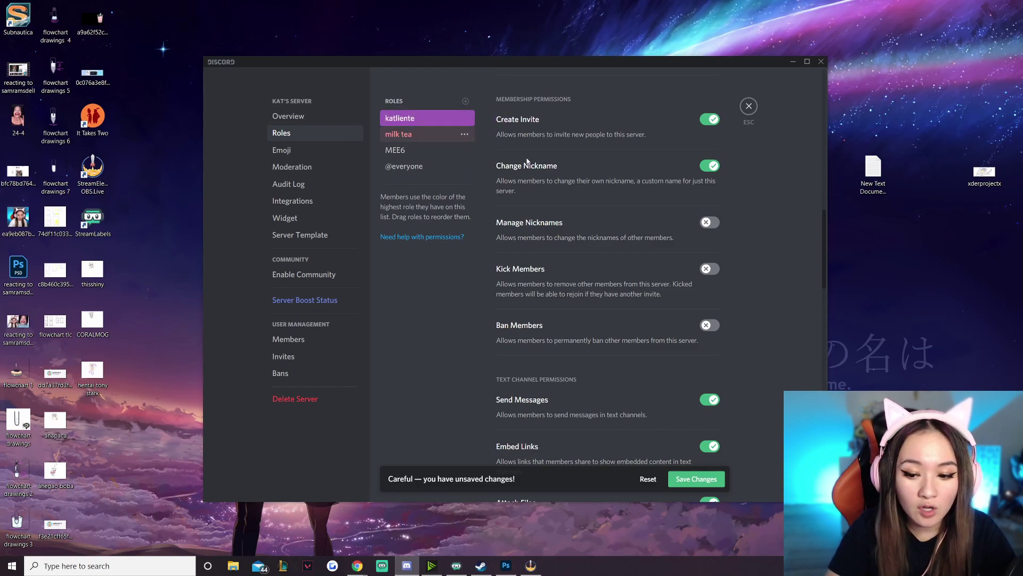
left_click(710, 480)
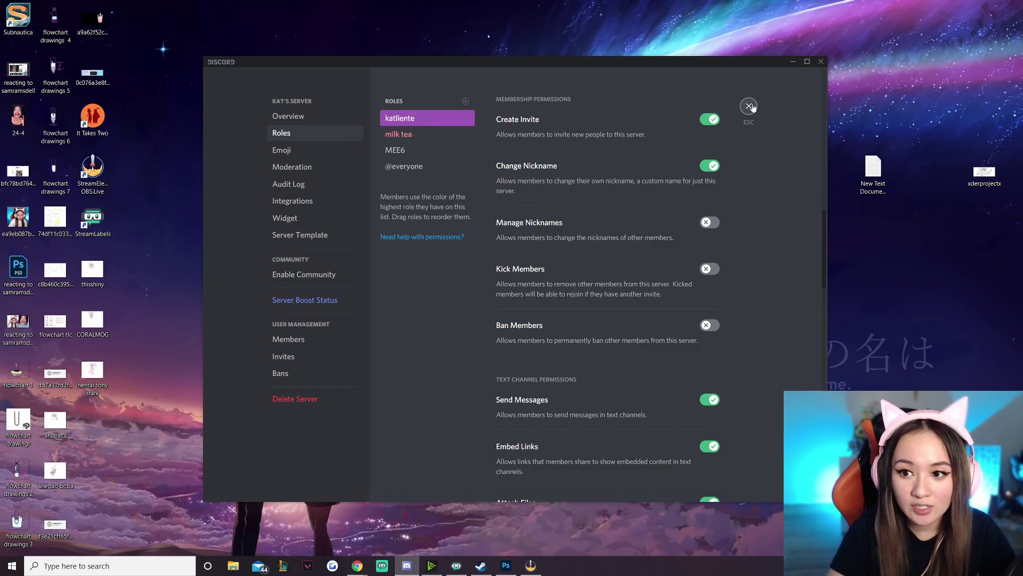
Assign the katliente role to the server owner from the member list
left_click(748, 106)
right_click(756, 119)
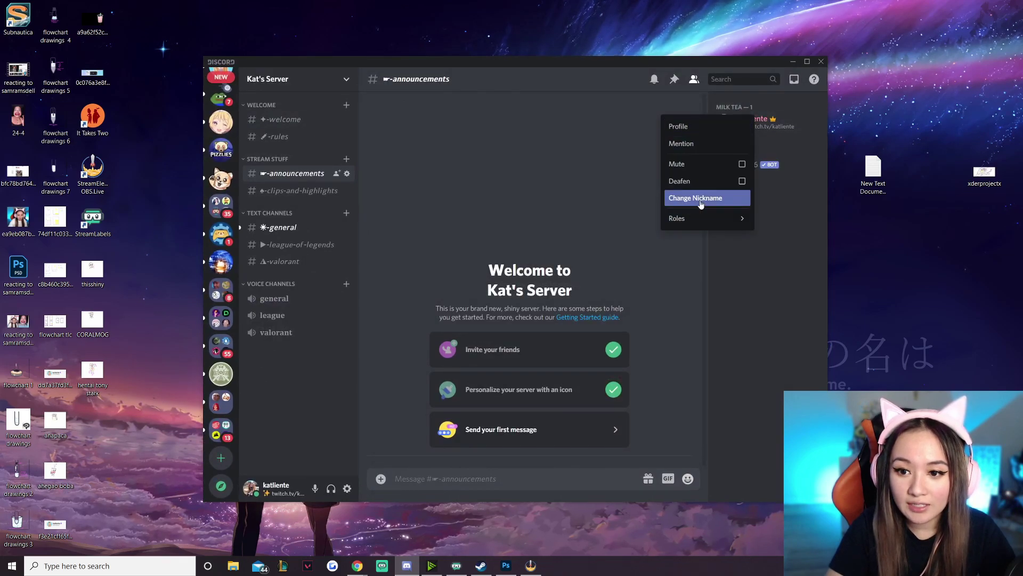
mouse_move(693, 218)
left_click(646, 226)
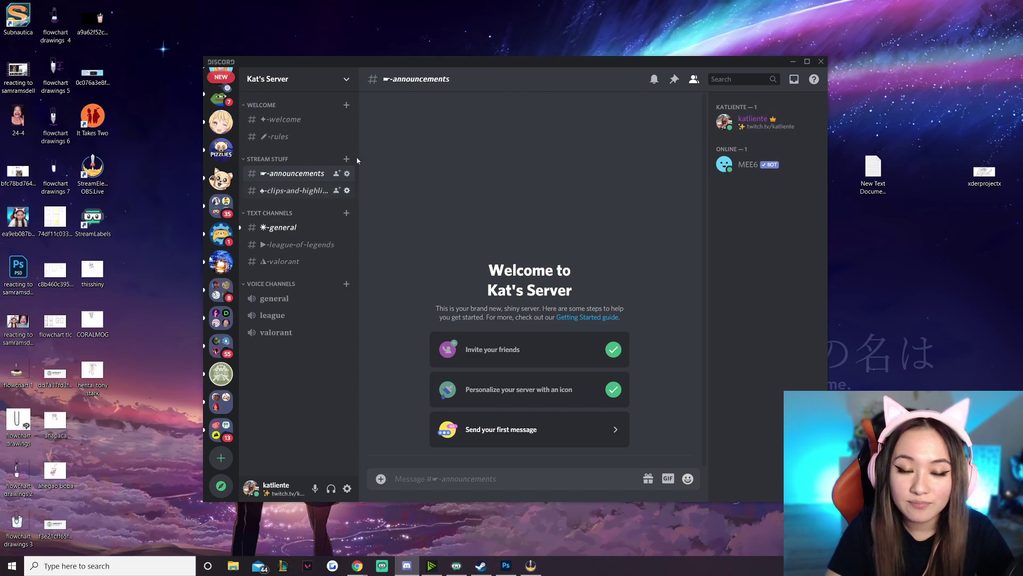
left_click(339, 84)
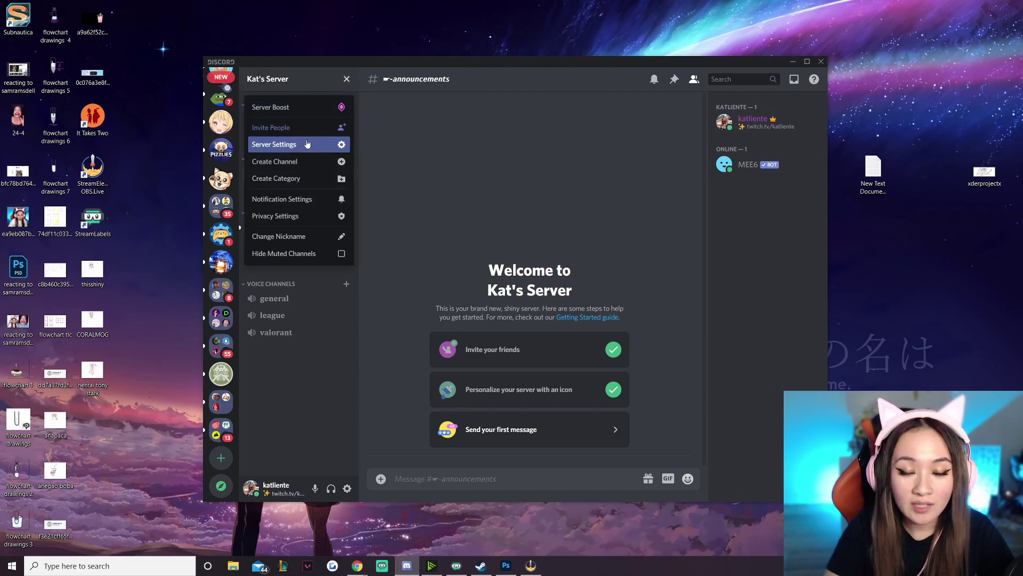
Create a green mods role ranked just below katliente, mentionable by anyone
left_click(308, 143)
left_click(284, 133)
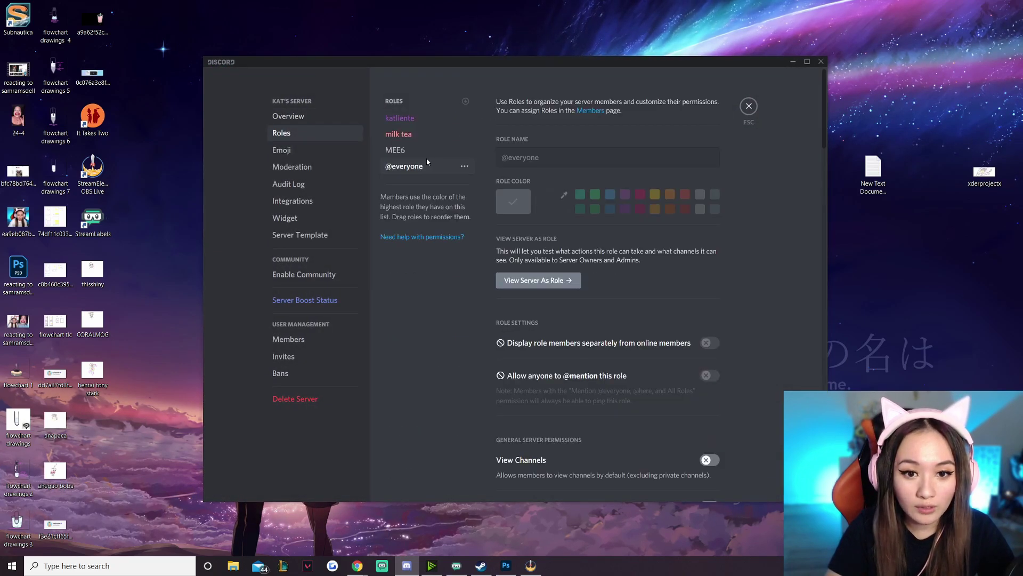
left_click(465, 103)
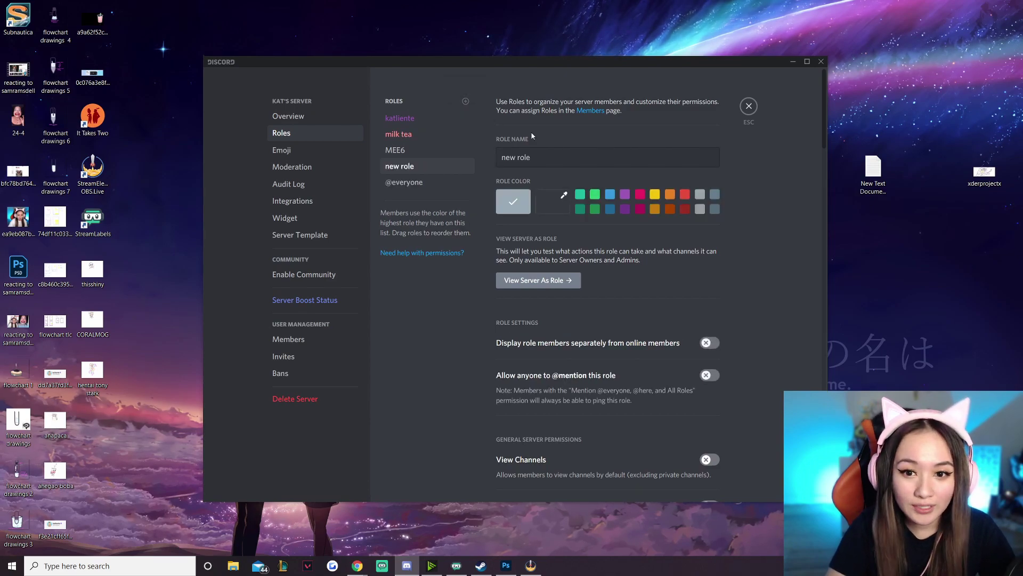
type("mods")
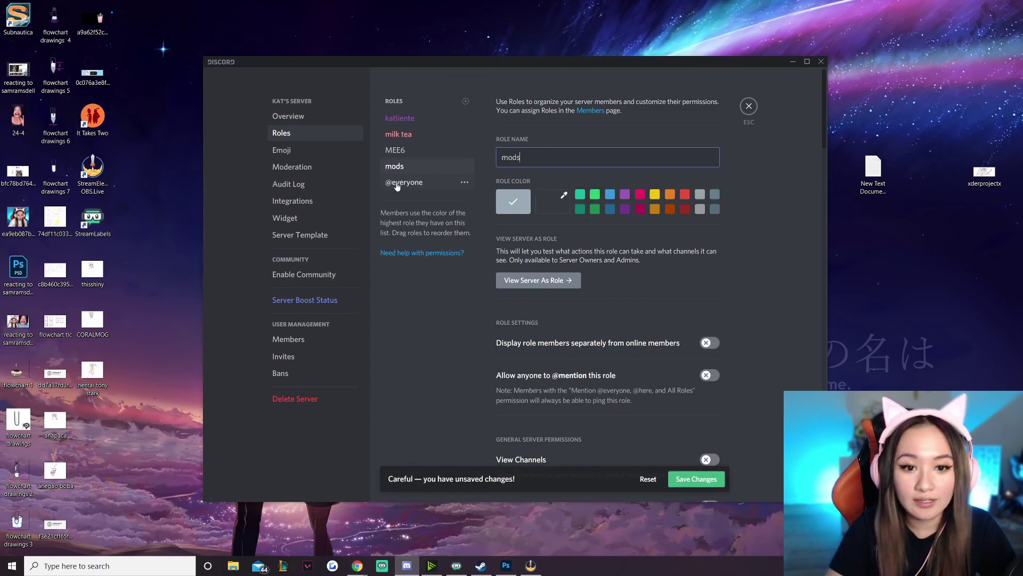
left_click(595, 194)
left_click_drag(426, 167, 408, 133)
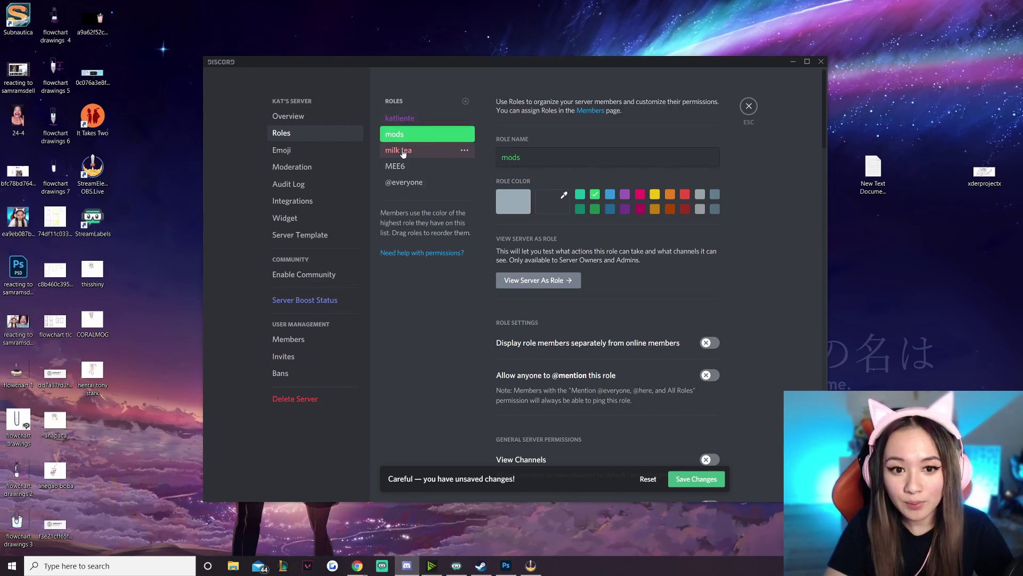
left_click(707, 375)
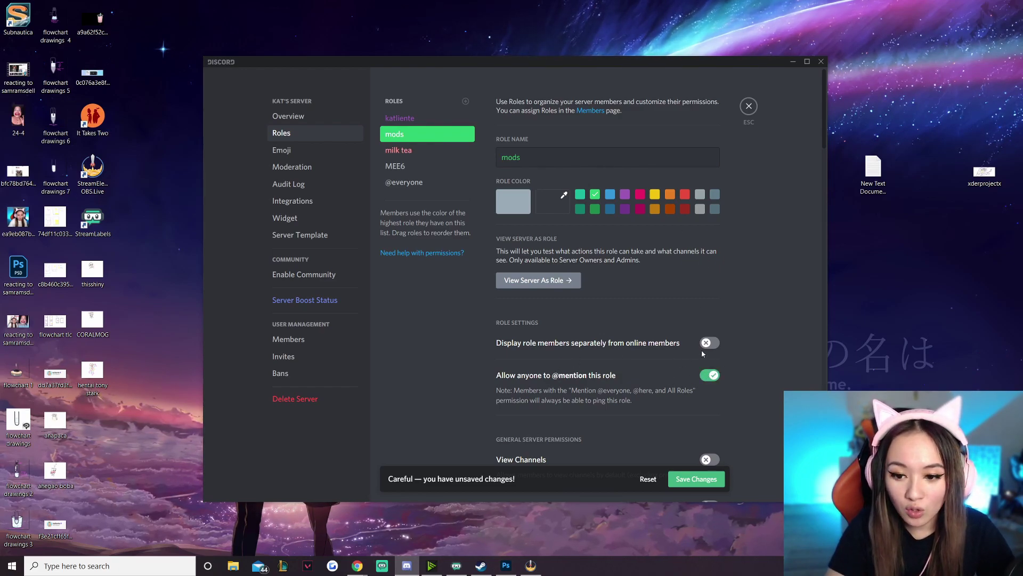
Give the mods role Manage Emojis, View Channels, Manage Channels and Manage Roles permissions
scroll(657, 290, "down", 8)
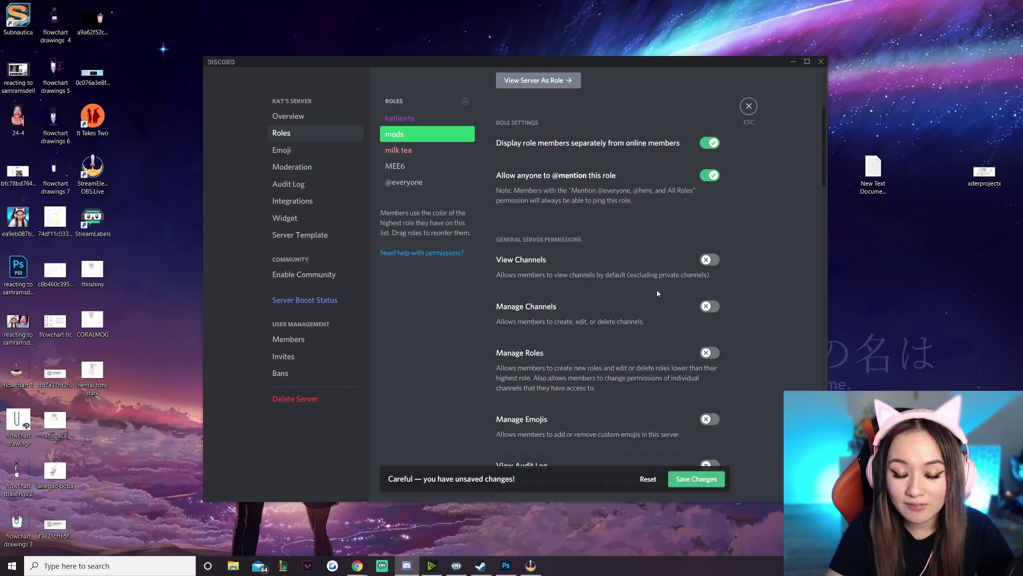
scroll(649, 292, "down", 1)
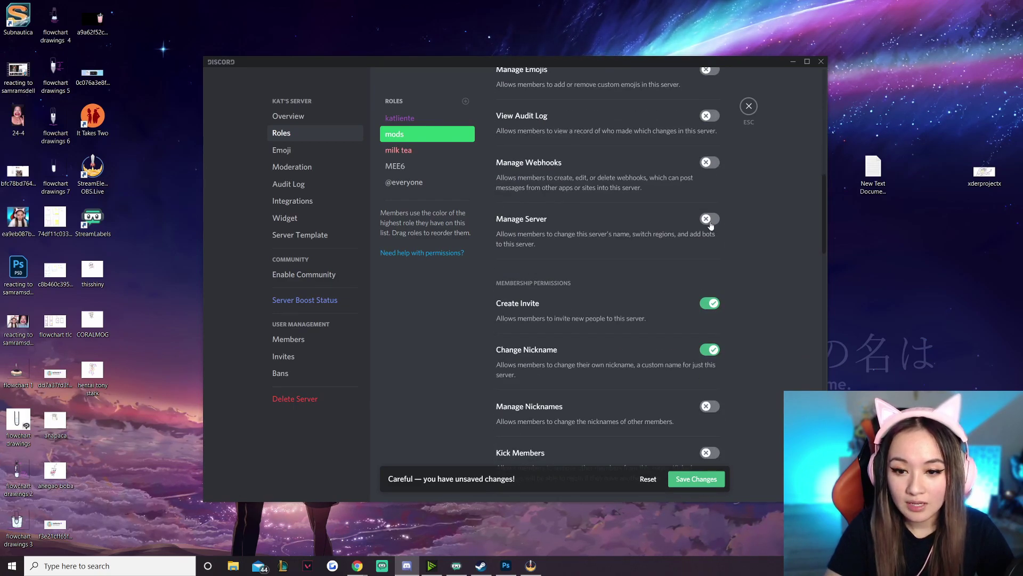
scroll(713, 214, "up", 3)
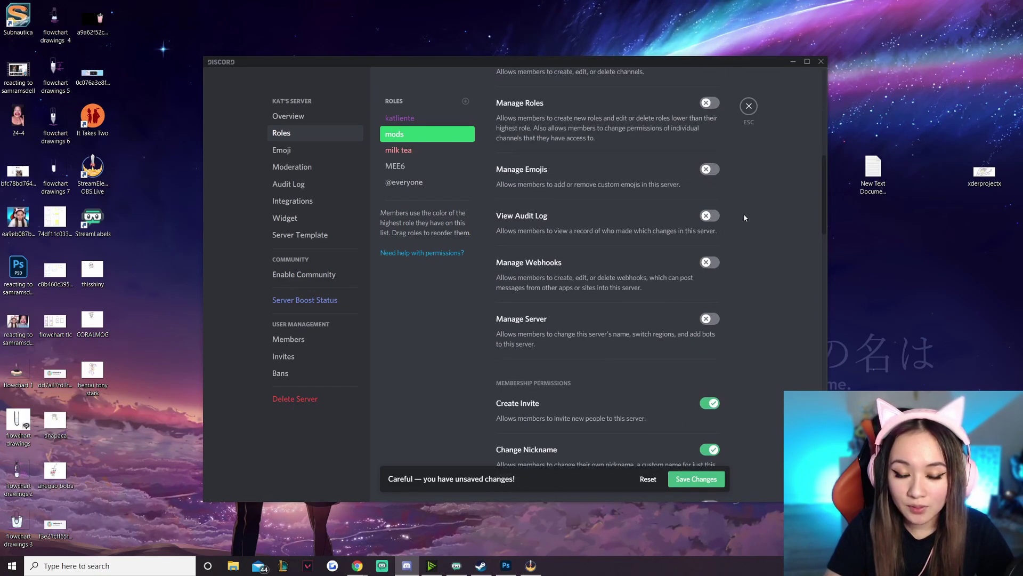
scroll(744, 215, "up", 3)
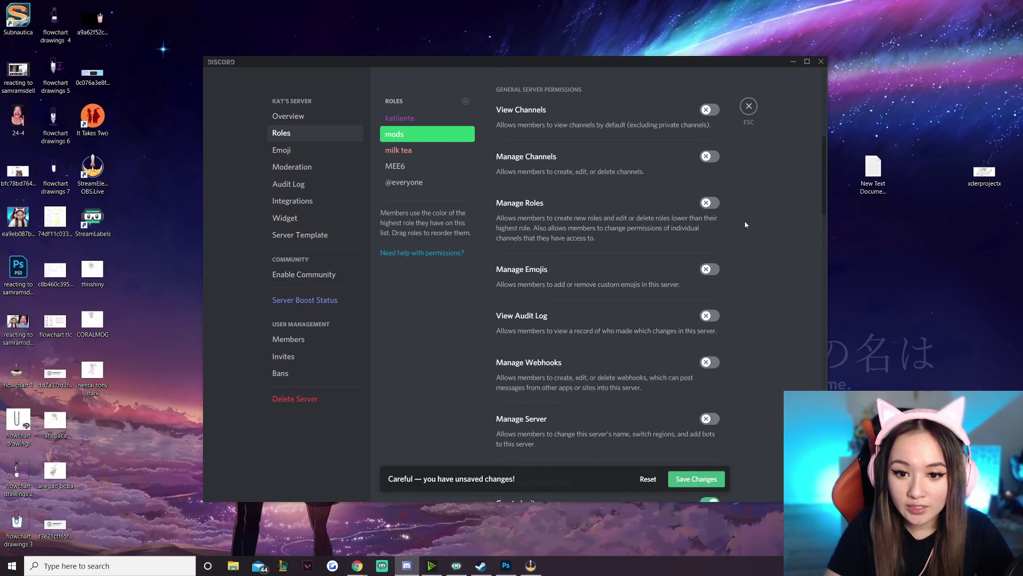
left_click(713, 271)
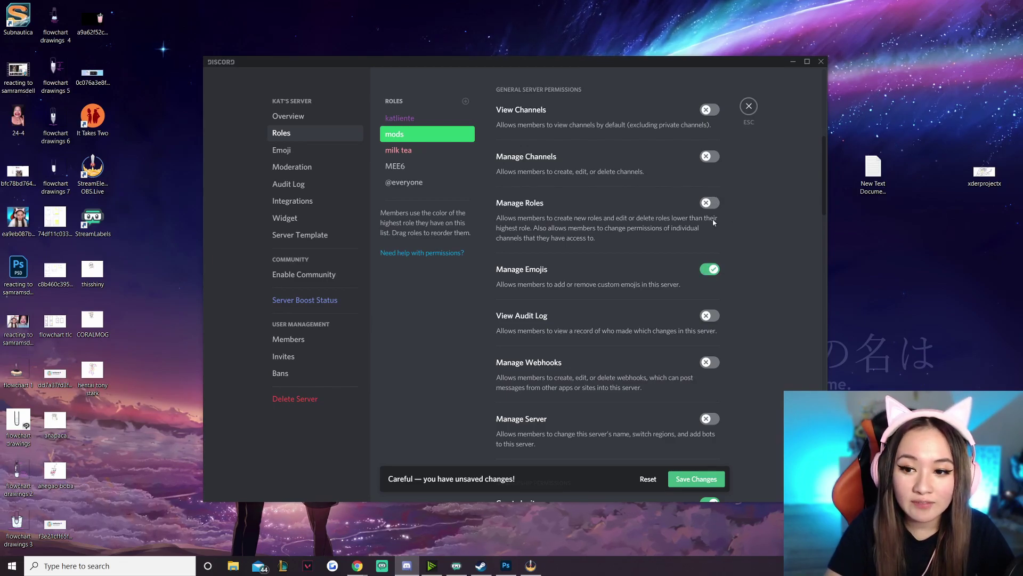
left_click(709, 156)
left_click(709, 109)
left_click(709, 203)
Save the mods role changes and start creating a new category
scroll(754, 229, "up", 1)
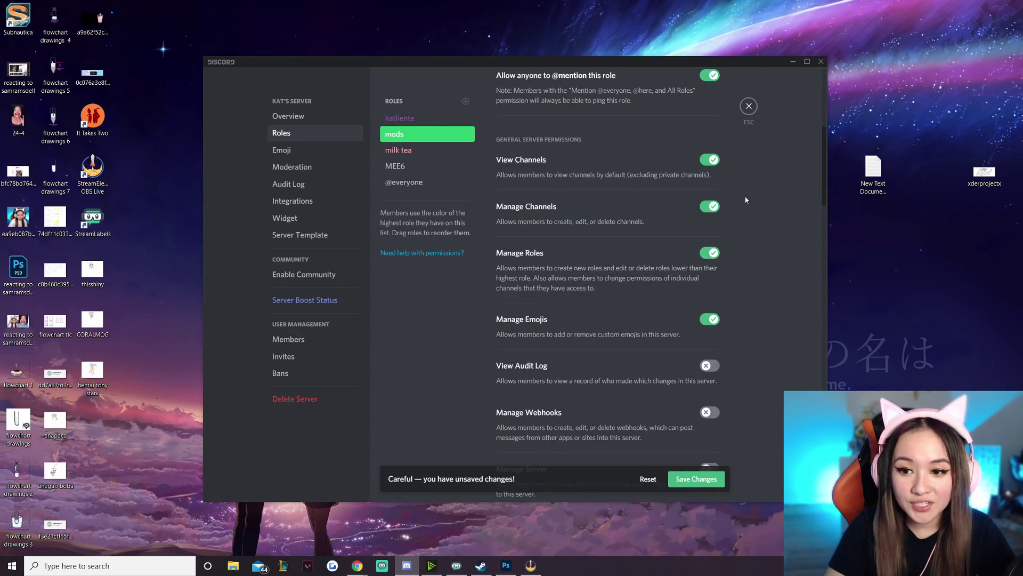
scroll(717, 340, "down", 5)
scroll(701, 259, "down", 1)
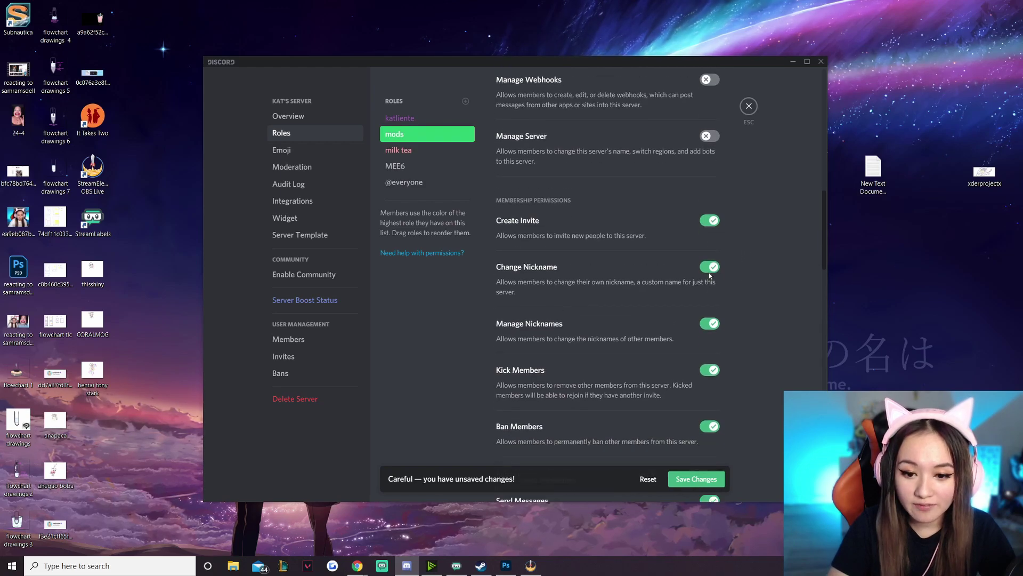
scroll(716, 316, "down", 3)
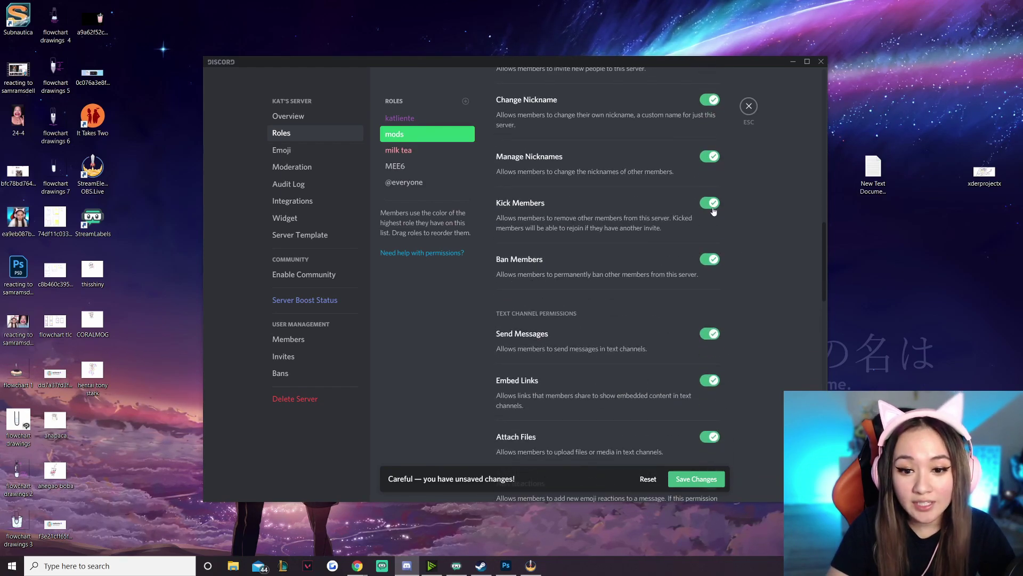
scroll(717, 264, "down", 3)
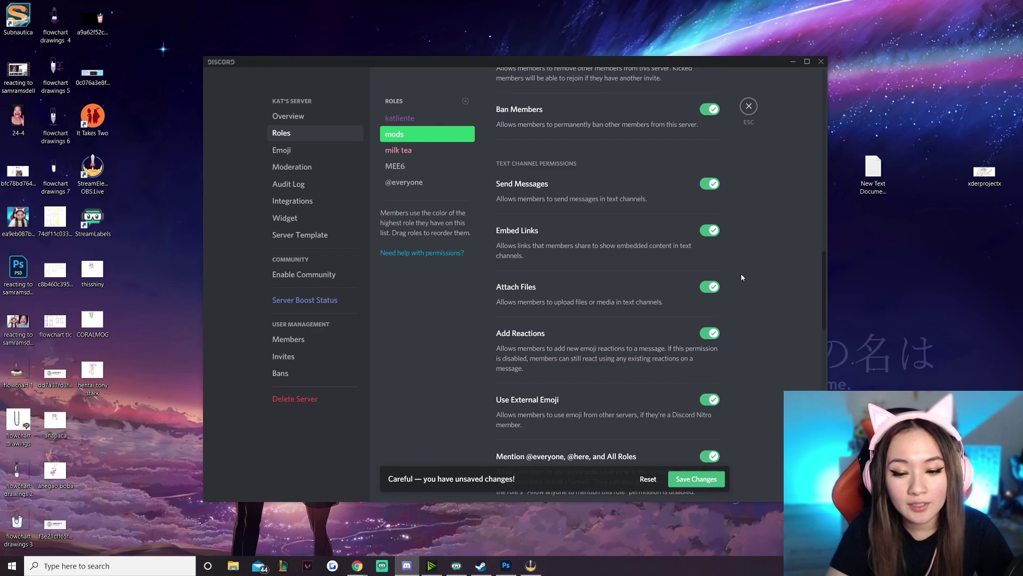
scroll(746, 308, "down", 6)
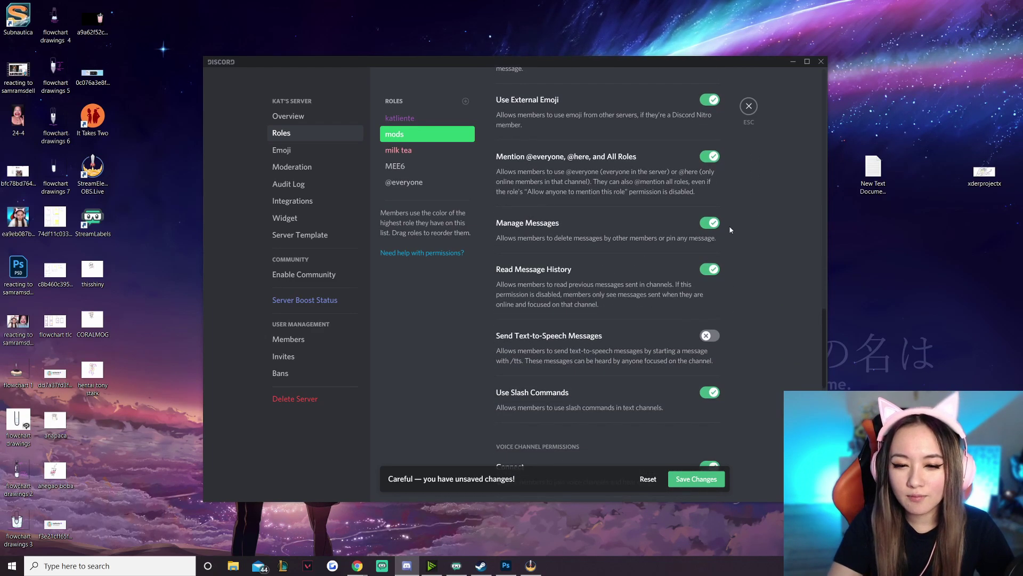
scroll(730, 251, "down", 5)
scroll(747, 250, "down", 5)
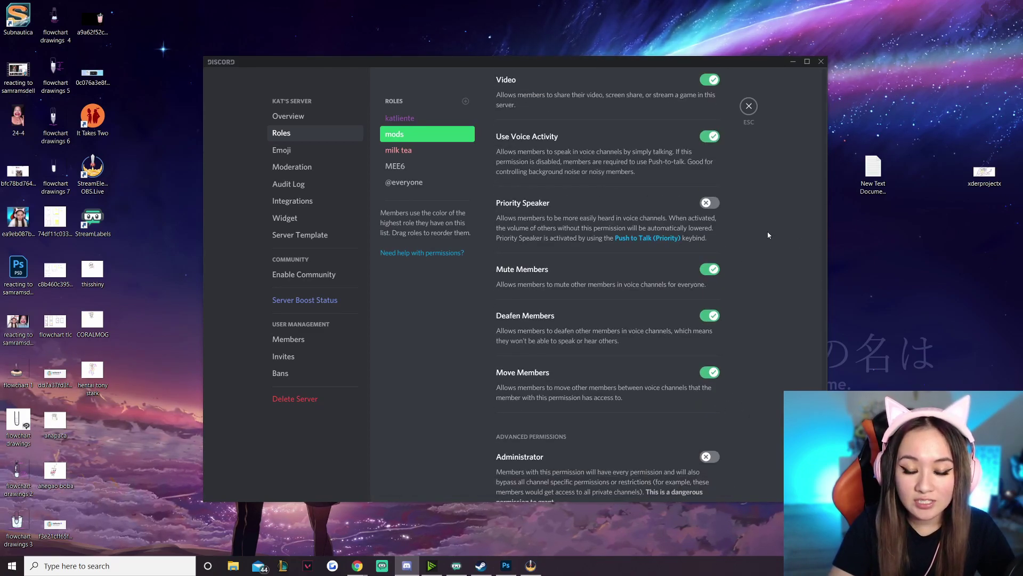
key("Escape")
right_click(295, 365)
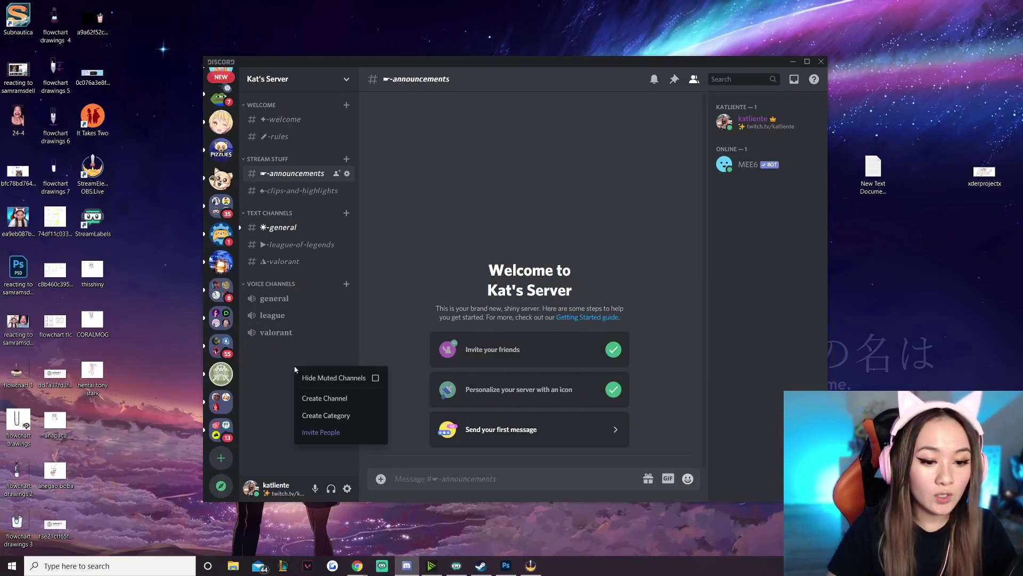
left_click(323, 418)
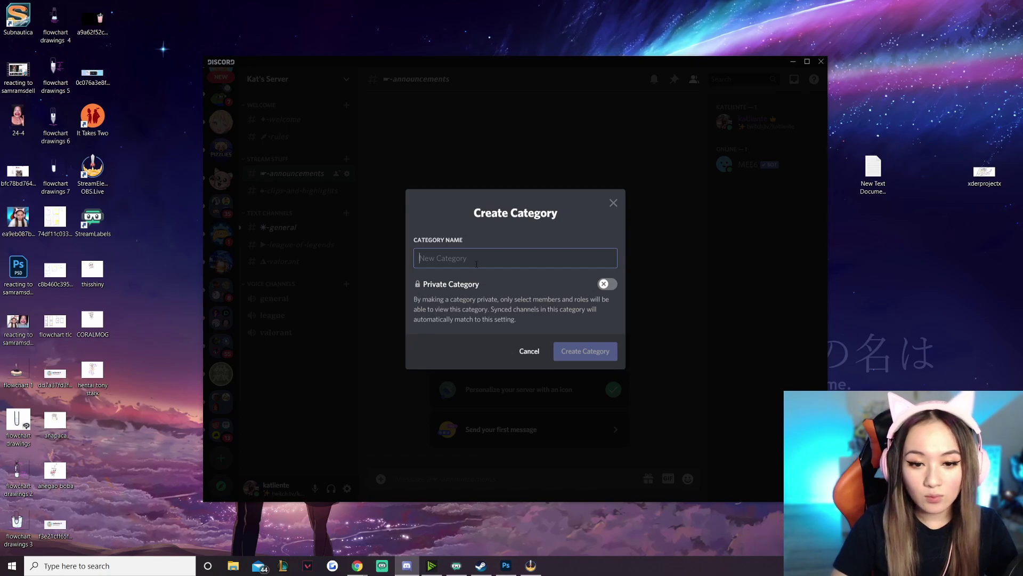
Name the new category 'private' and turn on Private Category
type("private")
left_click(603, 283)
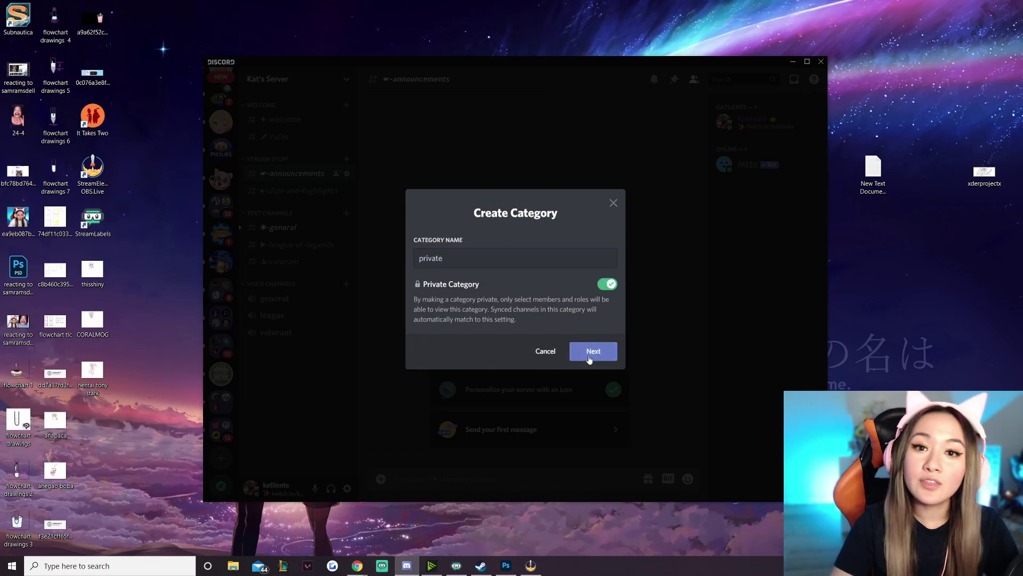
left_click(590, 358)
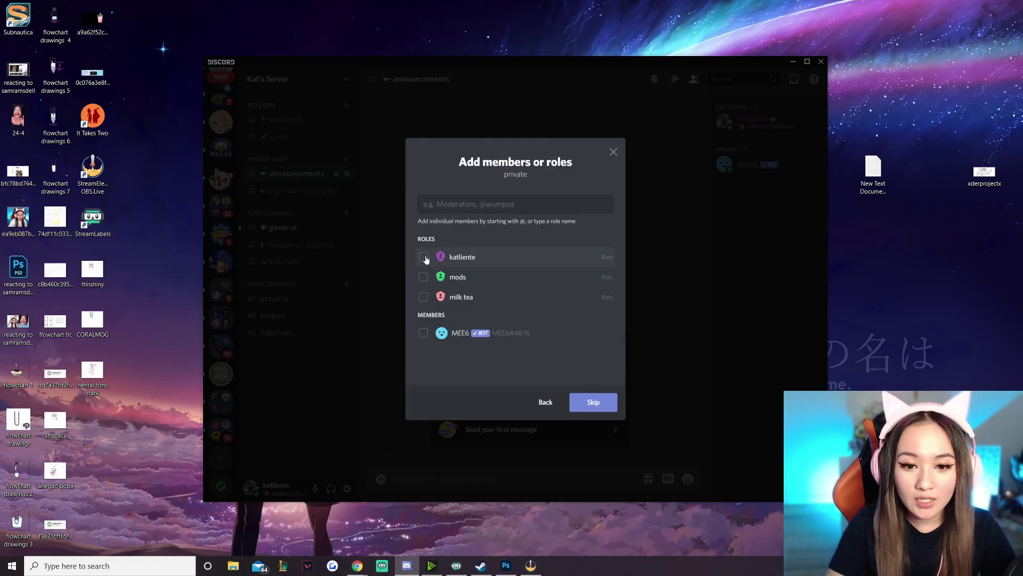
Grant katliente, mods and MEE6 access, then create the category
left_click(424, 258)
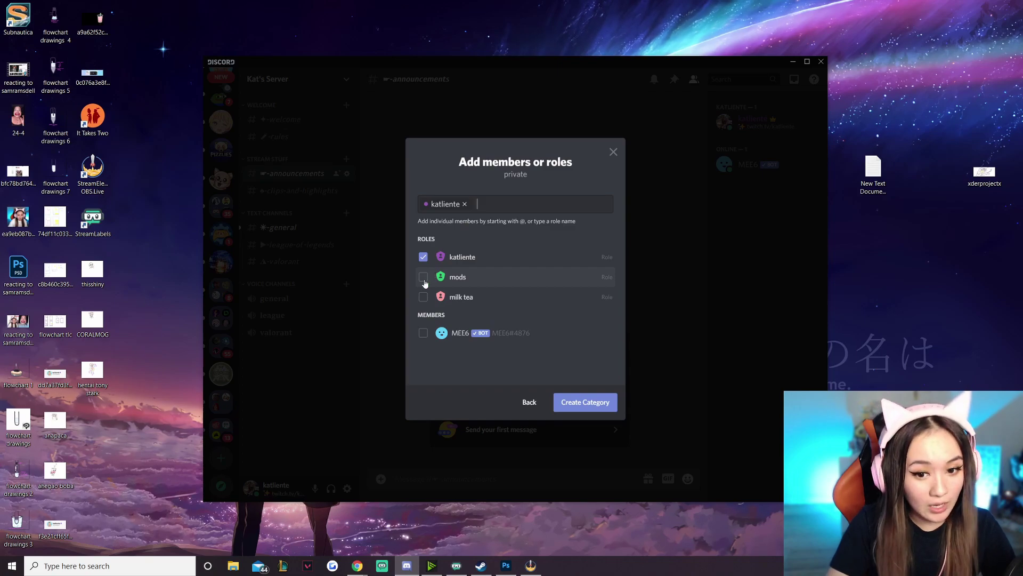
left_click(424, 277)
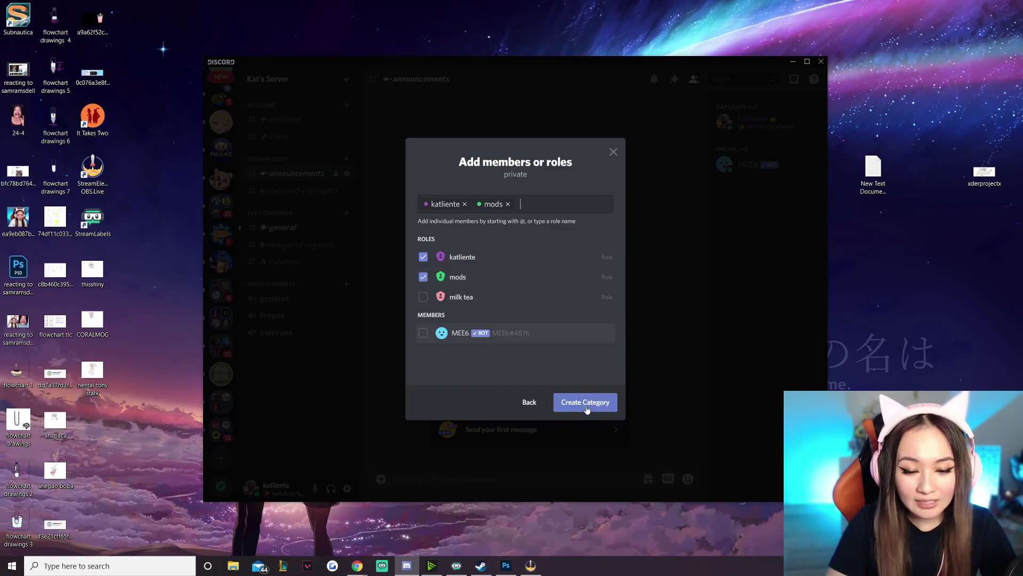
left_click(423, 333)
left_click(585, 402)
left_click(347, 354)
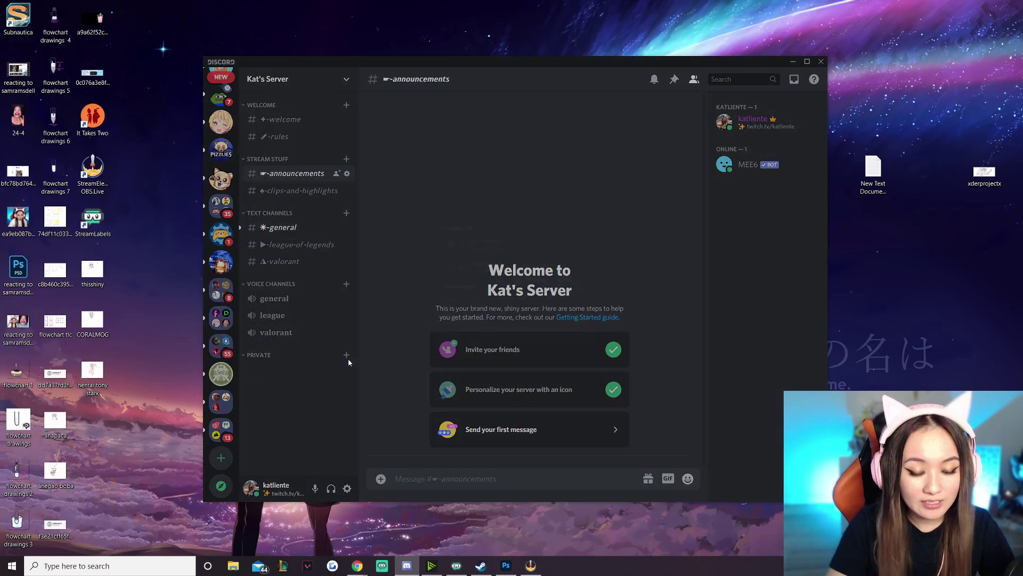
Create the #mods text channel and a 'streaming' voice channel under PRIVATE
type("mods")
key("Return")
left_click(346, 354)
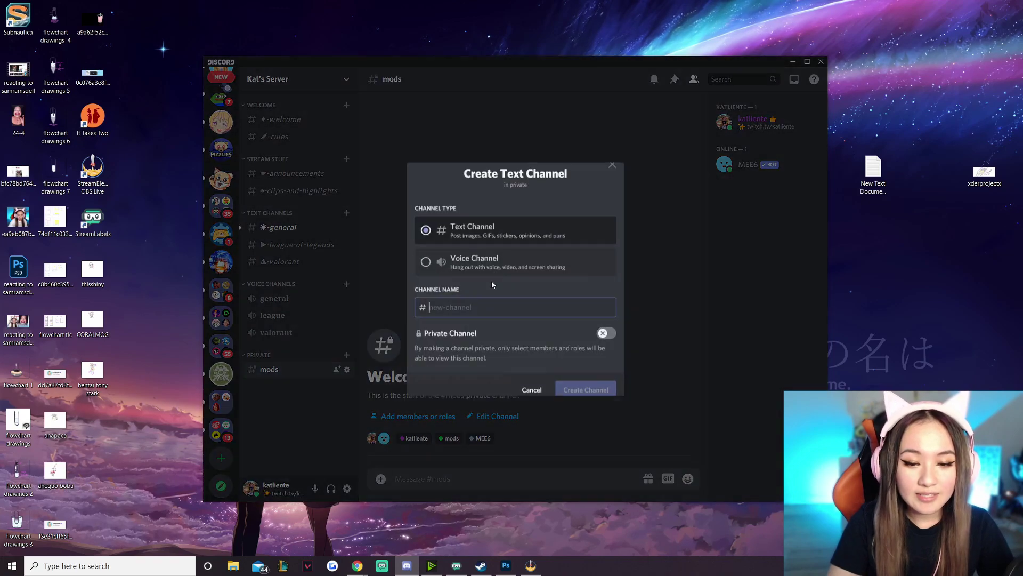
left_click(469, 263)
left_click(478, 311)
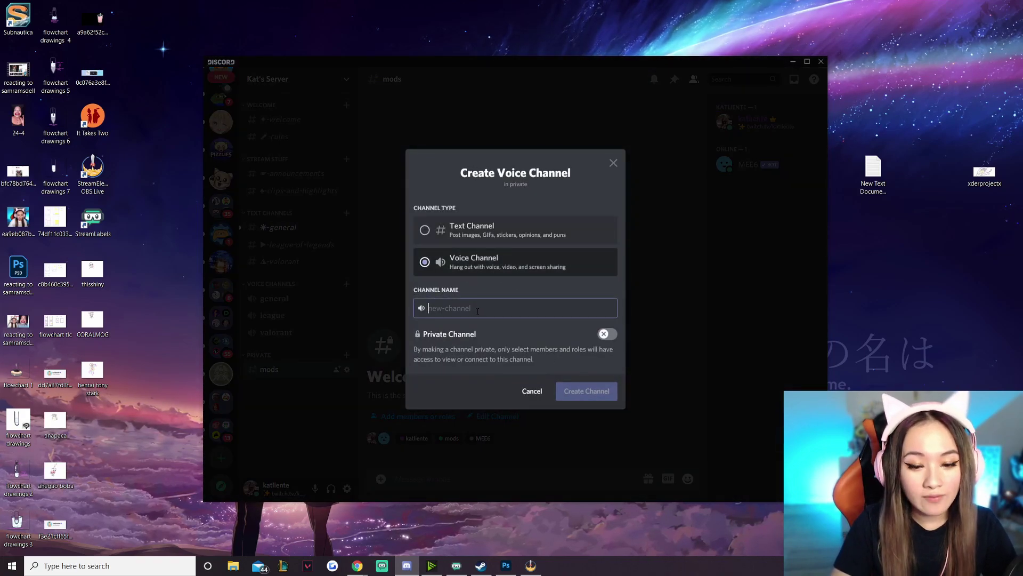
type("streaming")
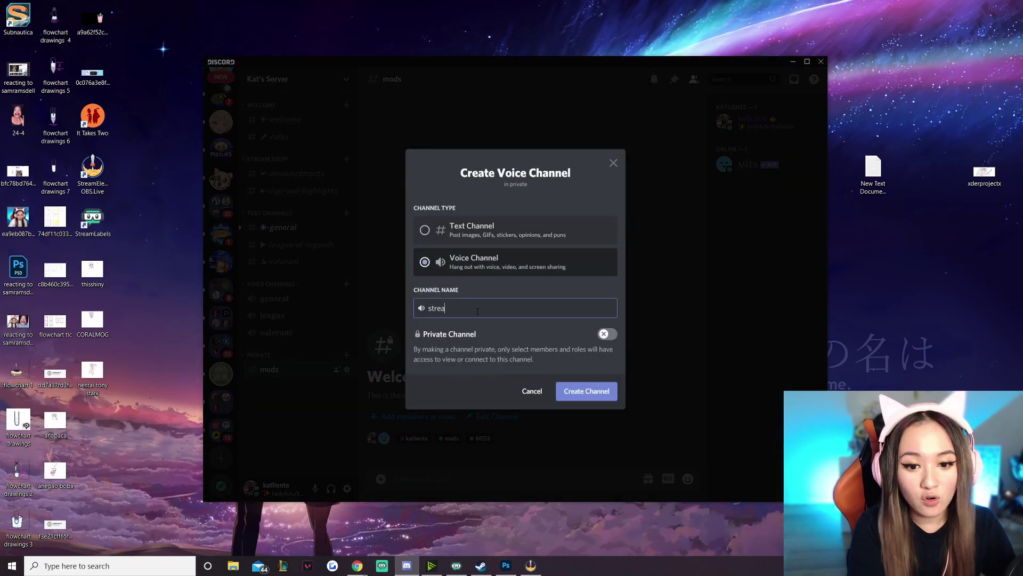
key("Return")
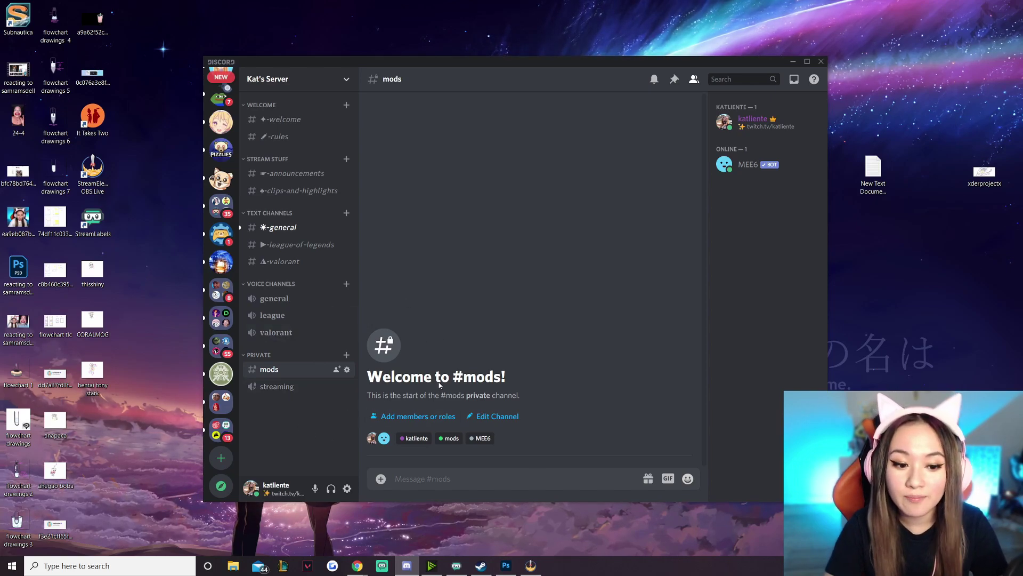
Add a 'waiting room' voice channel under Voice Channels
left_click(346, 283)
left_click(515, 261)
left_click(468, 300)
type("waiting room")
key("Return")
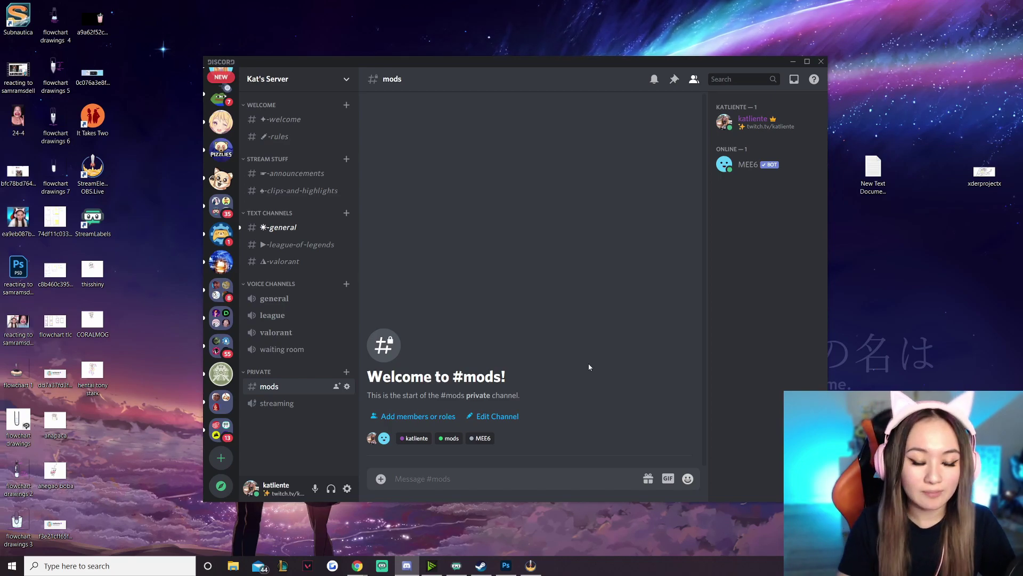
key("alt+Tab")
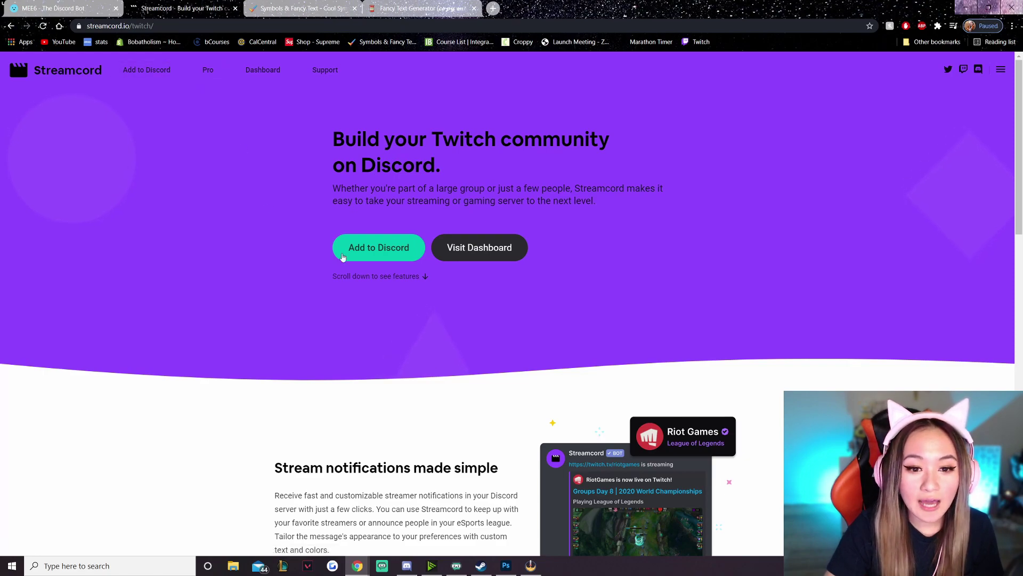
Add the Streamcord bot to Kat's Server and authorize it
left_click(390, 250)
scroll(551, 391, "down", 5)
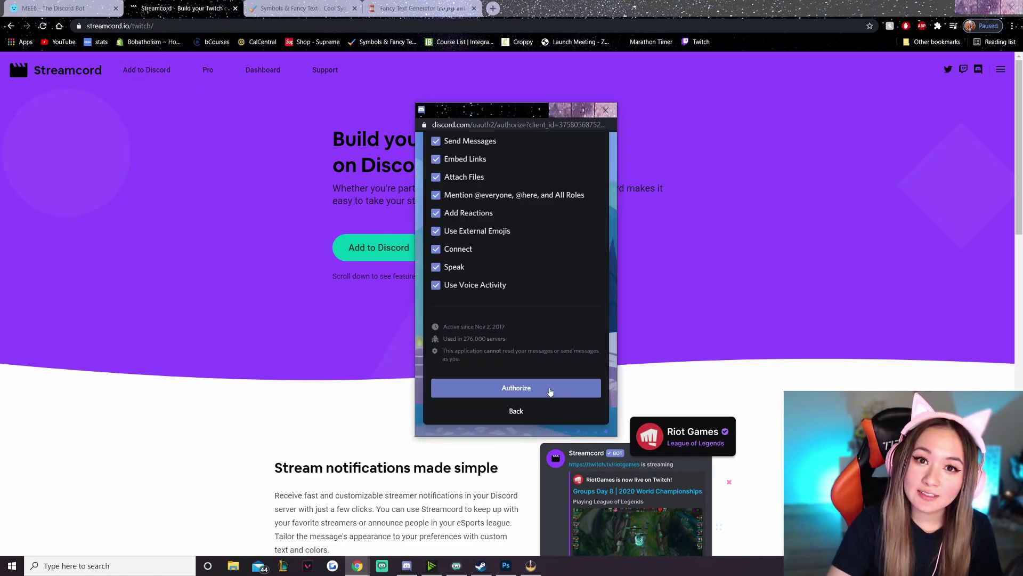
left_click(550, 391)
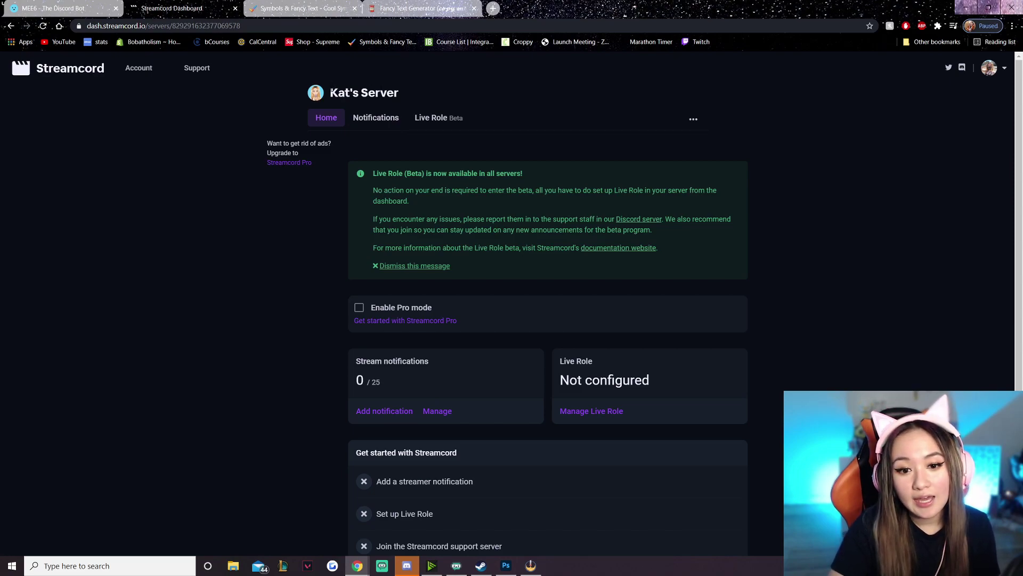
scroll(303, 405, "down", 2)
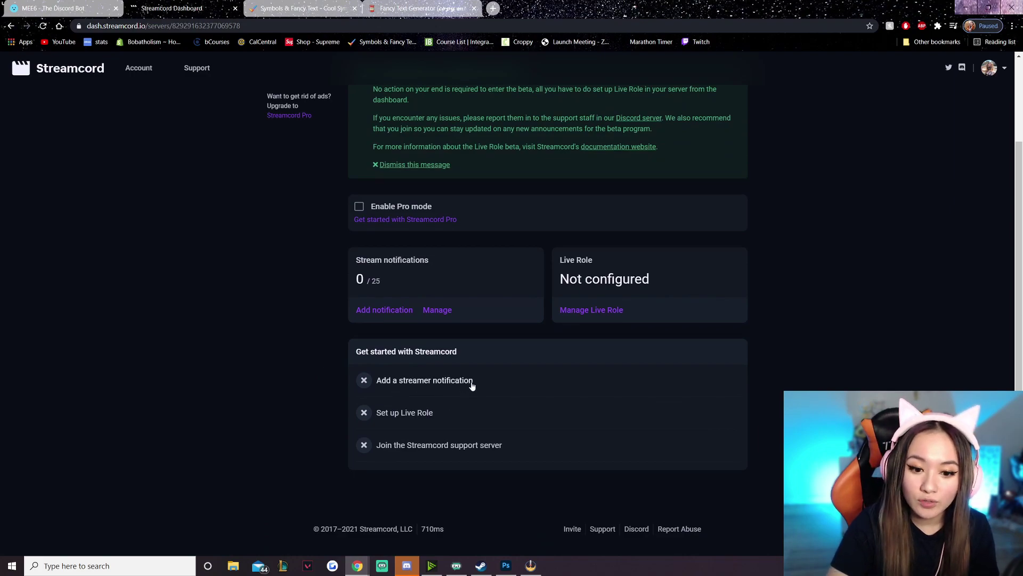
Start a new stream notification for streamer katliente
left_click(471, 382)
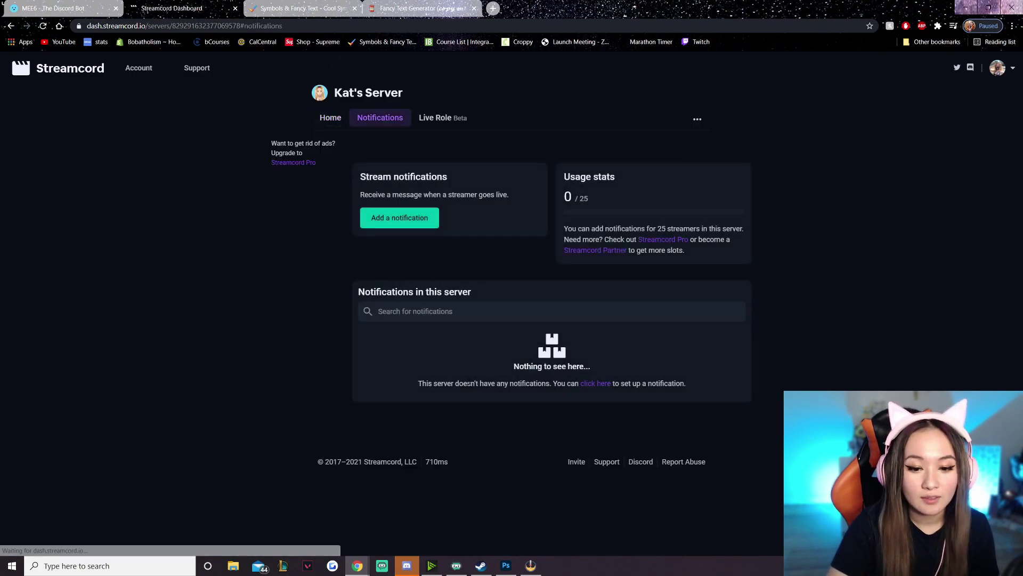
left_click(412, 232)
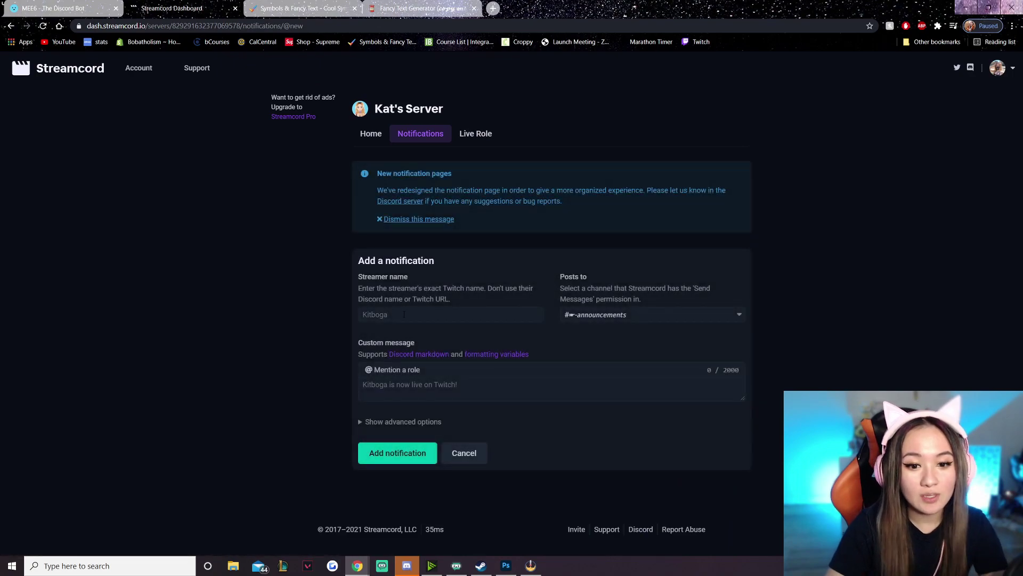
left_click(405, 316)
type("katliente")
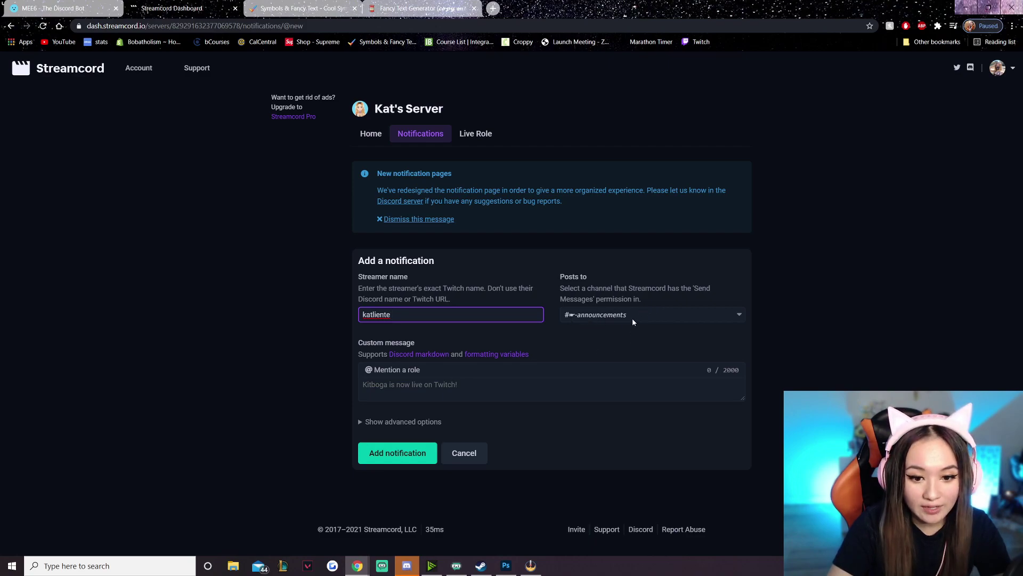
left_click(421, 370)
left_click(451, 403)
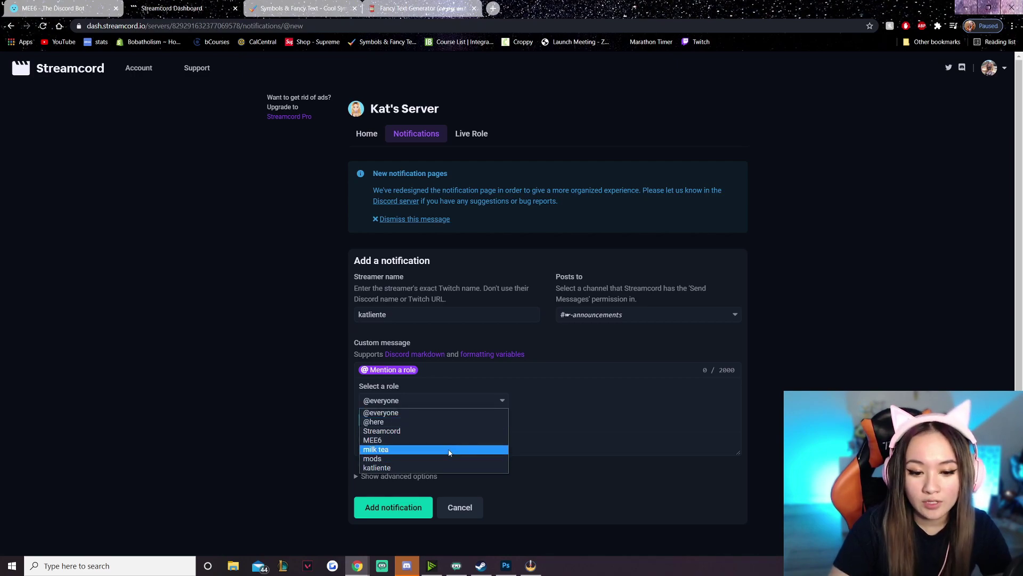
left_click(463, 413)
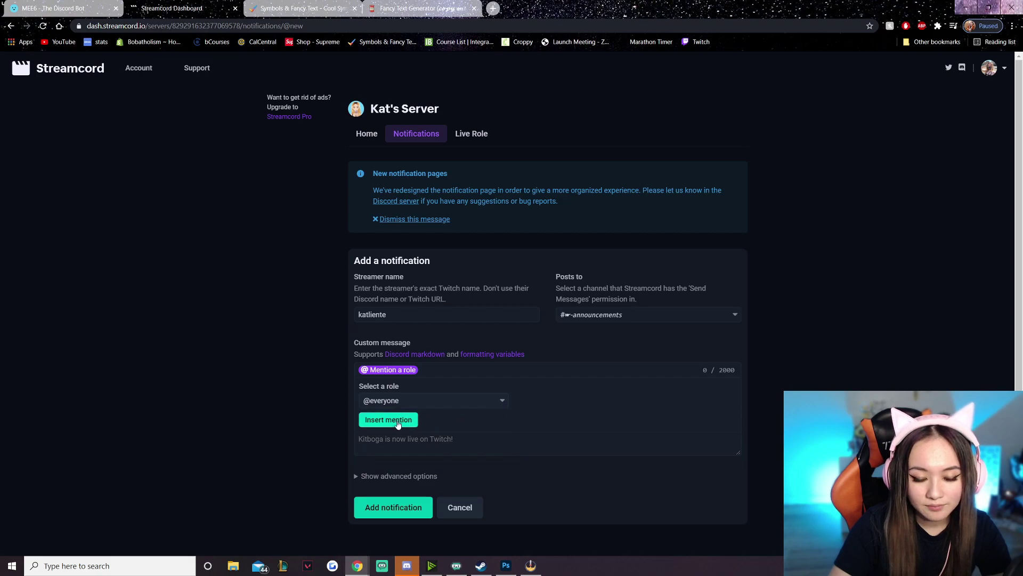
left_click(395, 503)
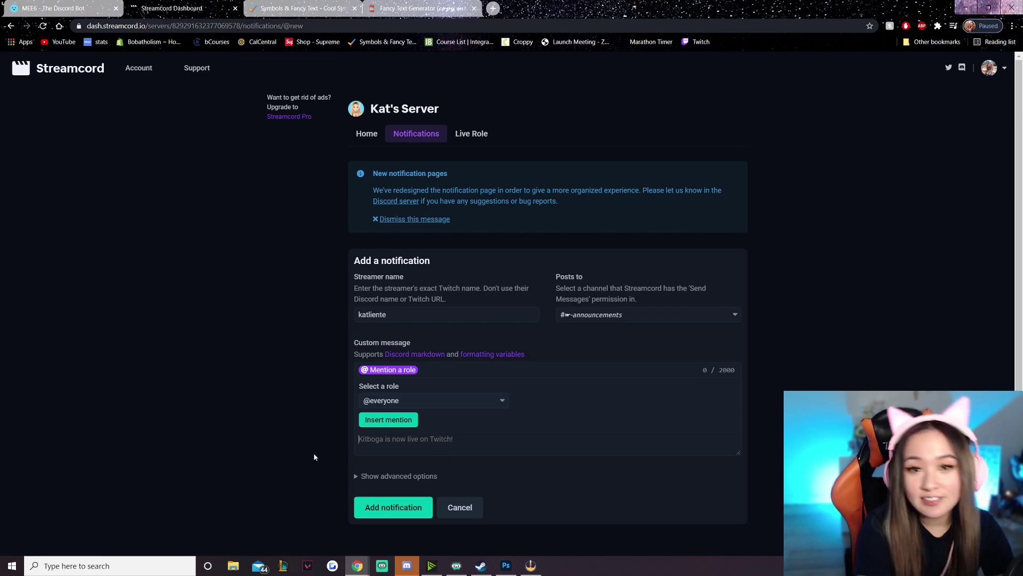
type("katliente is live and making memes!")
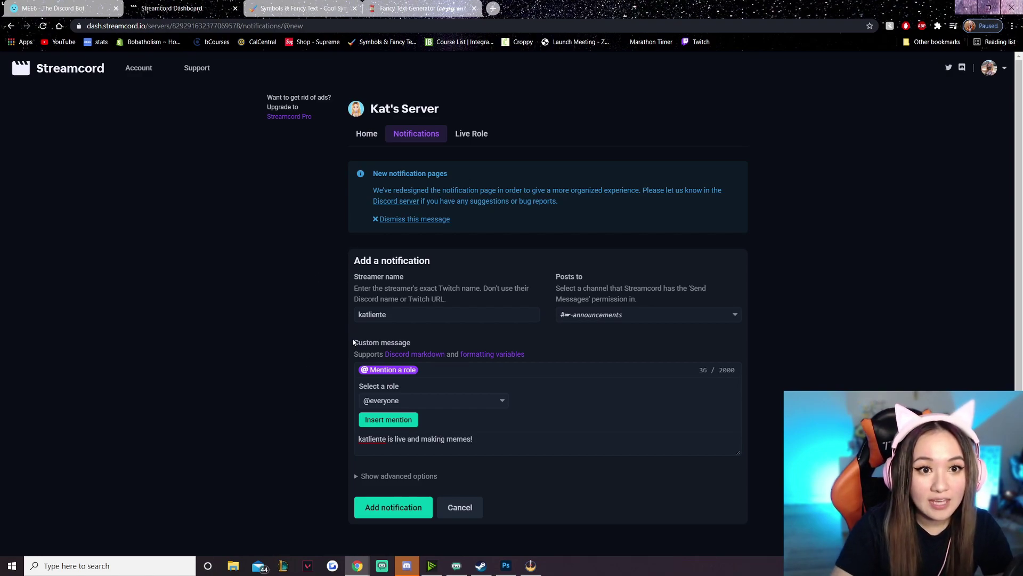
type(" t")
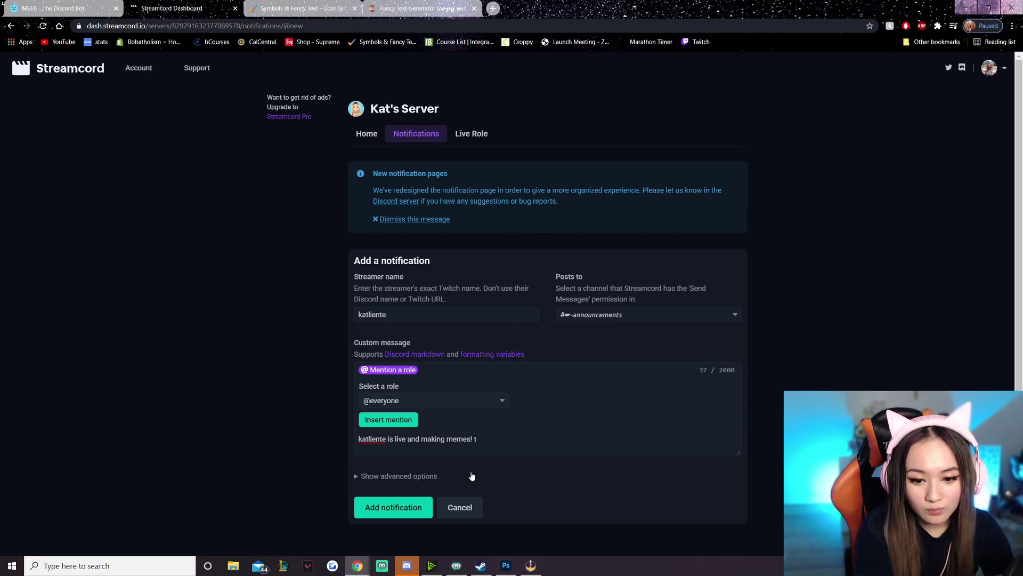
type("iwkatliente")
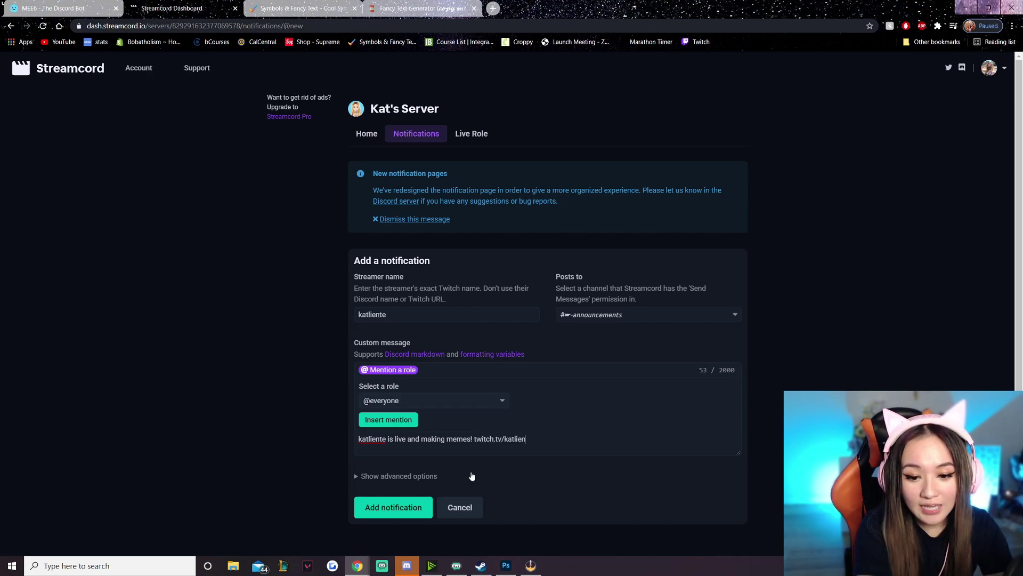
left_click(421, 506)
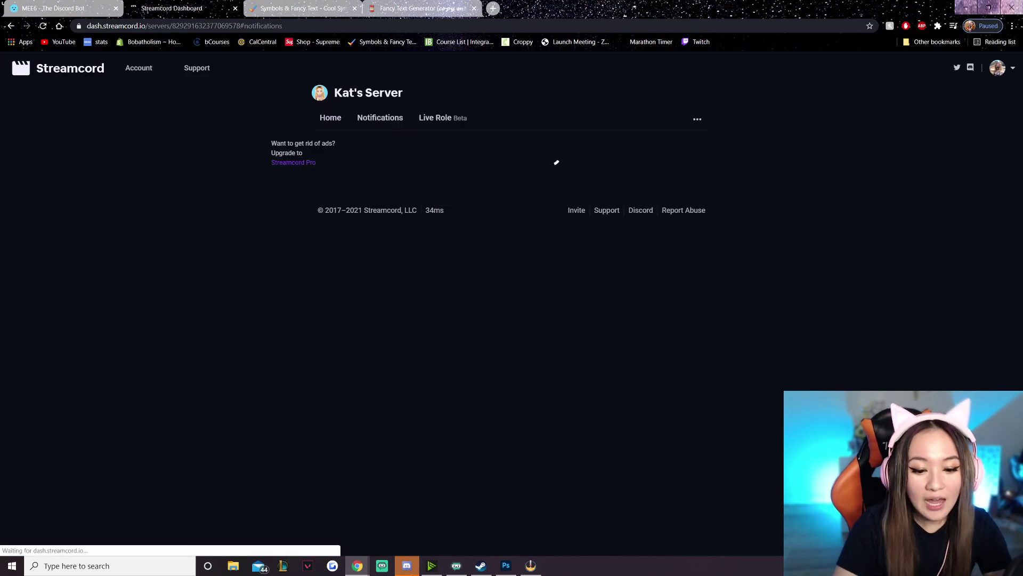
mouse_move(407, 566)
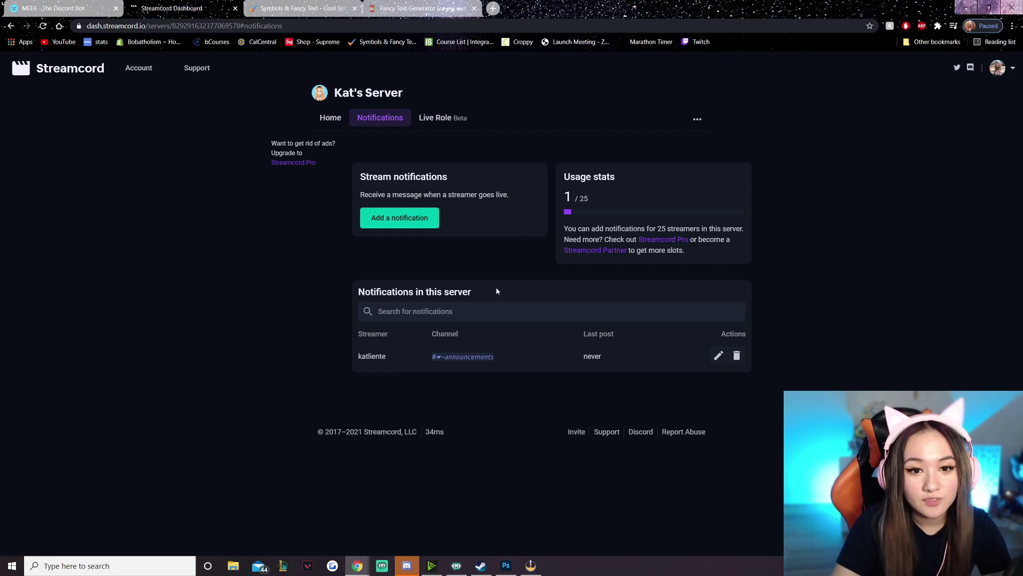
key("alt+Left")
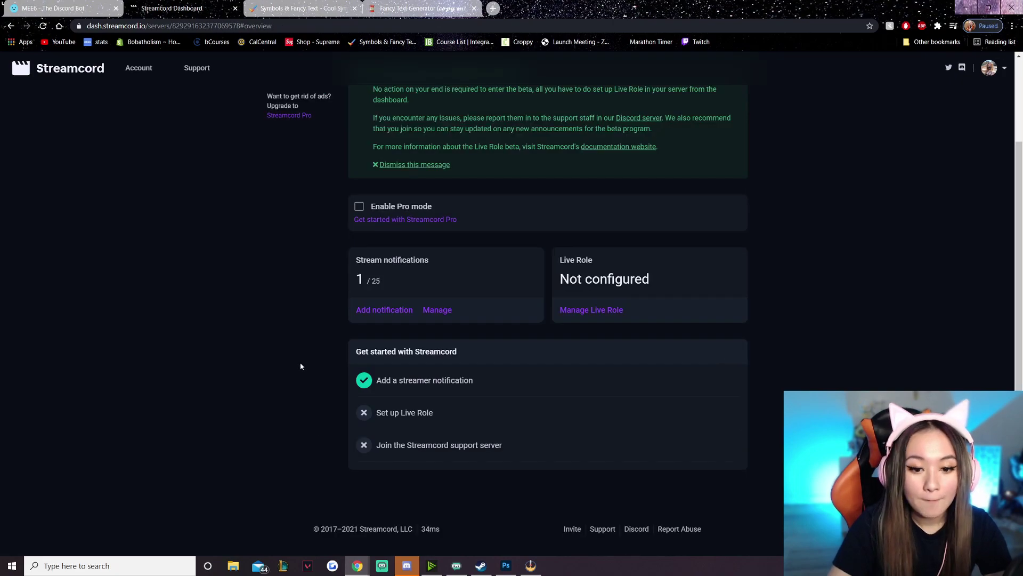
Open the Roles page in Kat's Server settings in Discord
left_click(425, 419)
key("alt+Tab")
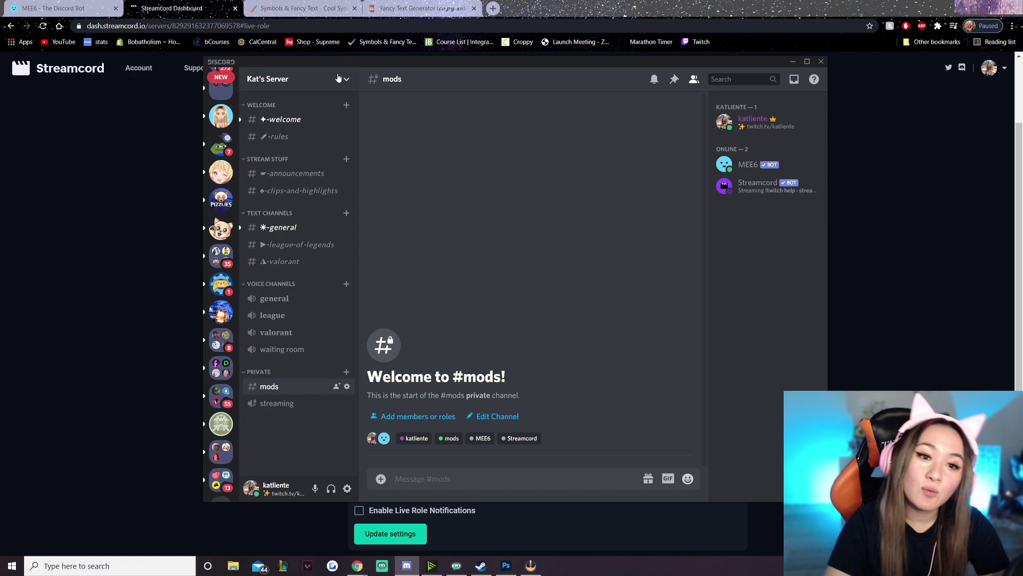
left_click(339, 79)
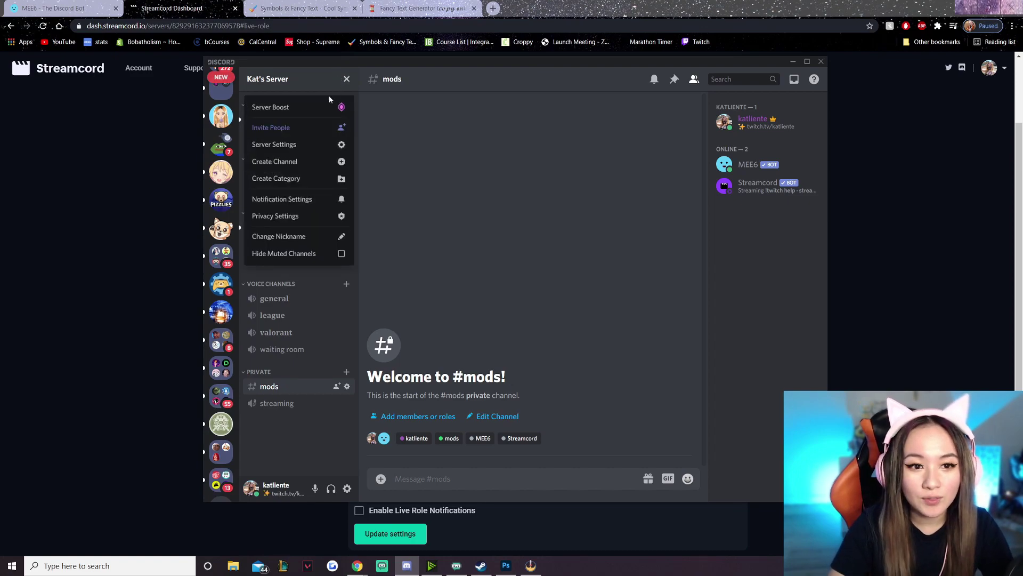
left_click(309, 145)
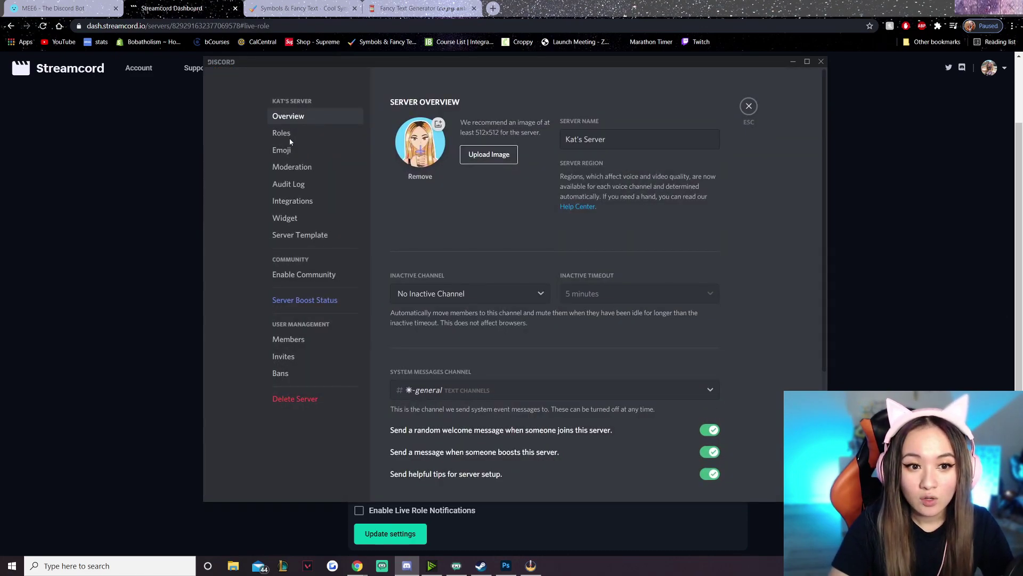
left_click(290, 134)
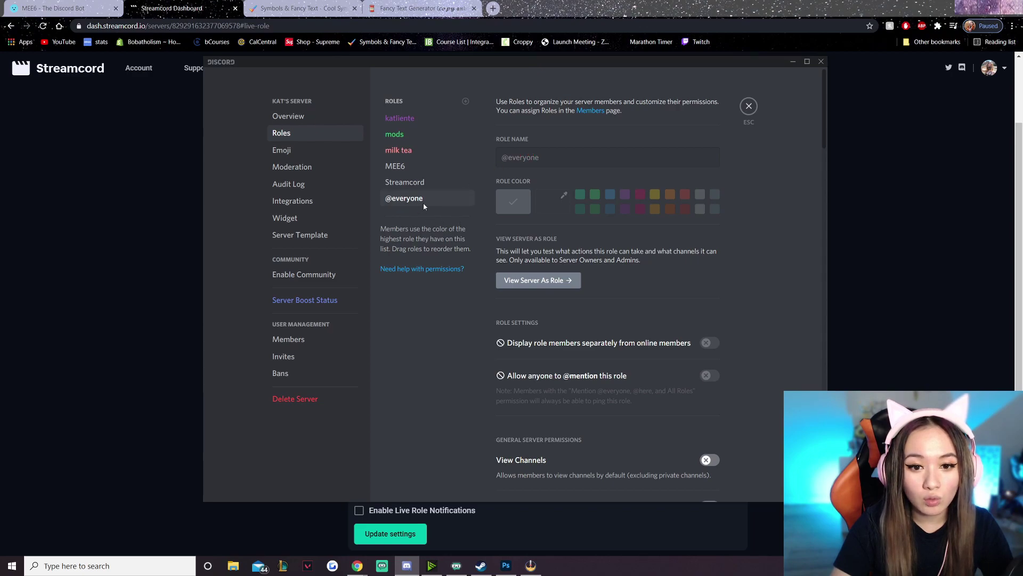
Create a purple LIVE NOW role ranked above milk tea and save it
left_click(466, 101)
triple_click(544, 158)
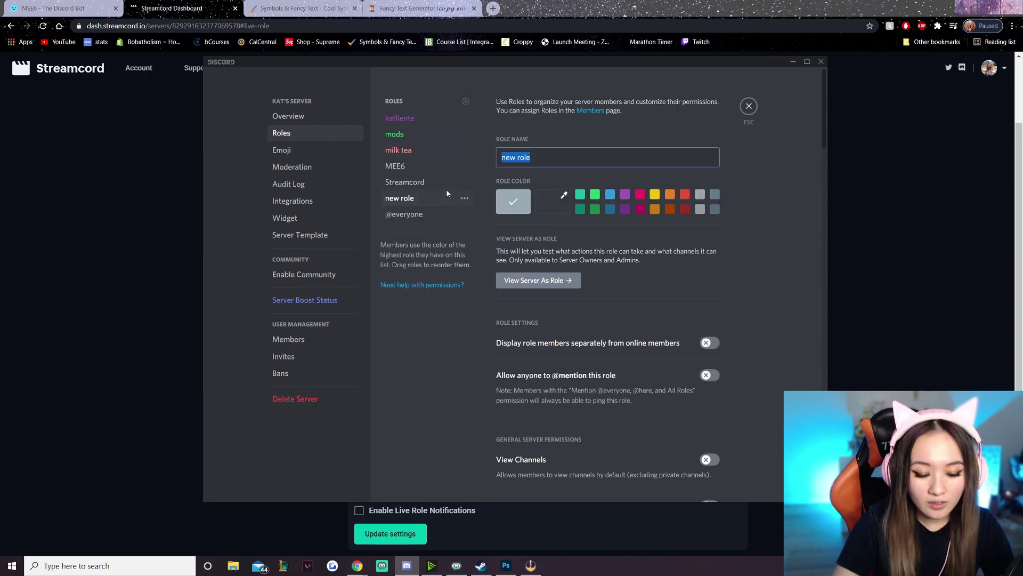
type("LIVE NOW")
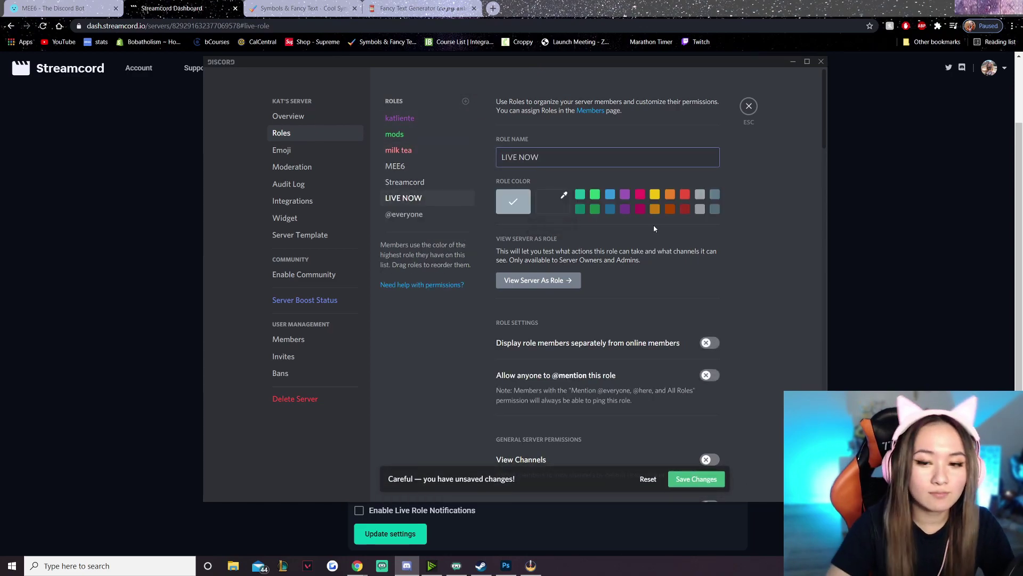
left_click(625, 194)
left_click(429, 199)
left_click_drag(429, 199, 419, 152)
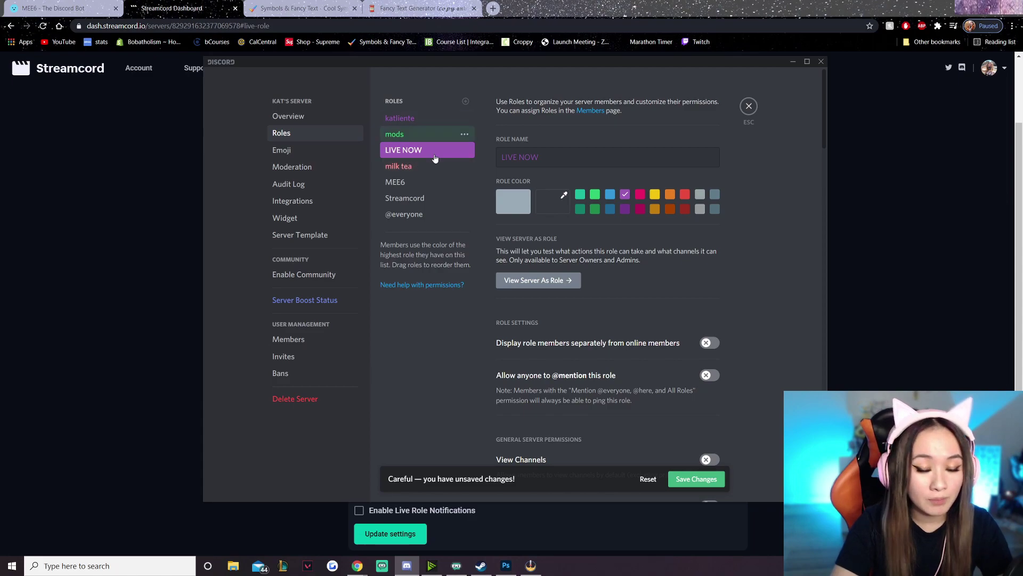
left_click(696, 478)
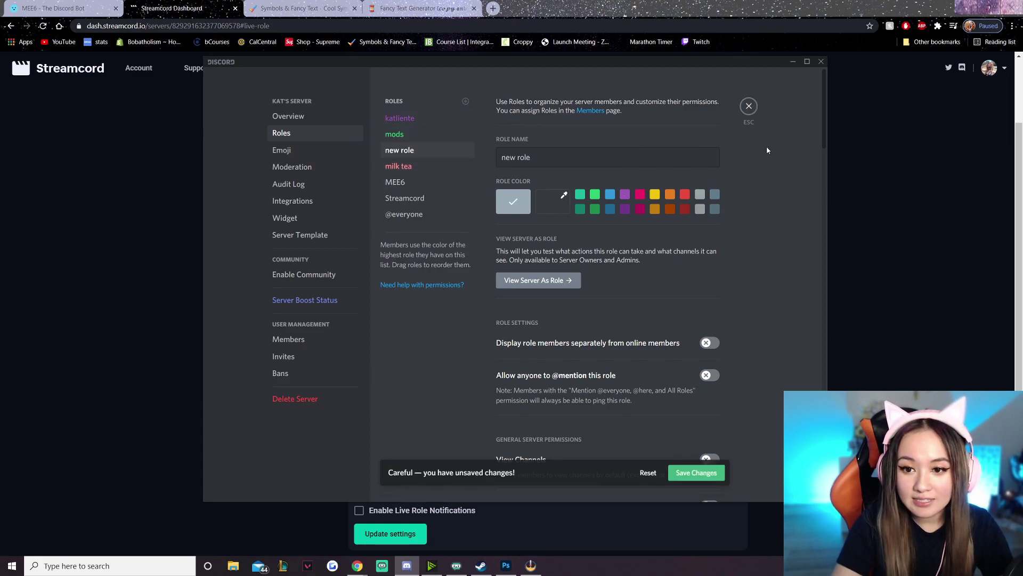
Display LIVE NOW members separately from online members and save
left_click(708, 342)
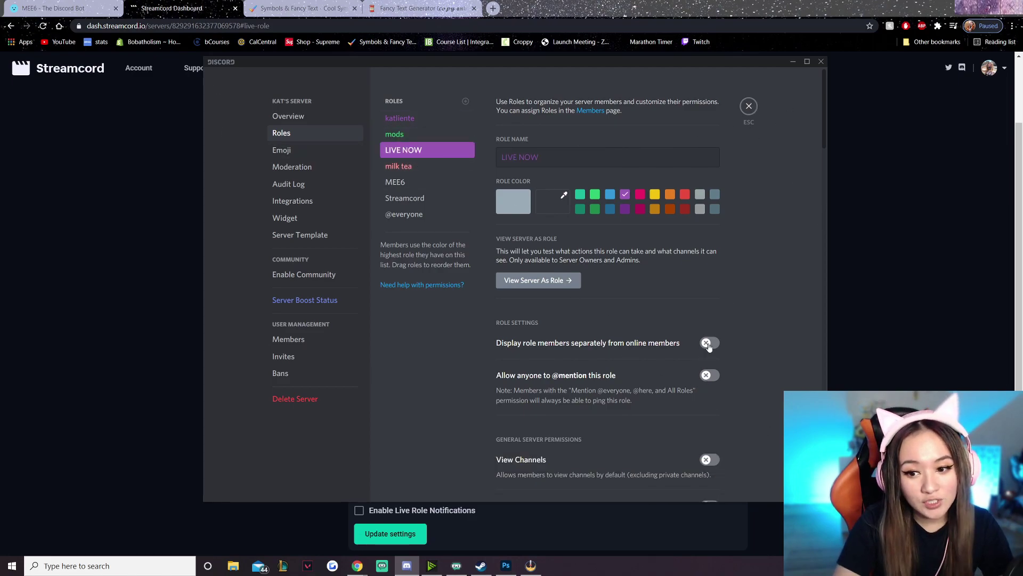
left_click(696, 479)
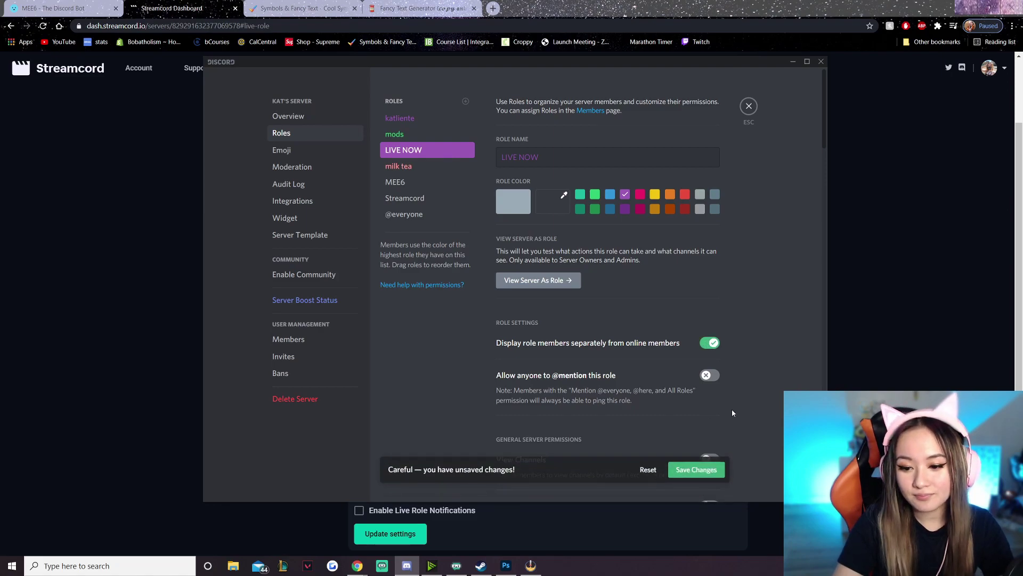
key("alt+Tab")
Reload the Live Role page and choose LIVE NOW as the live role
left_click(426, 300)
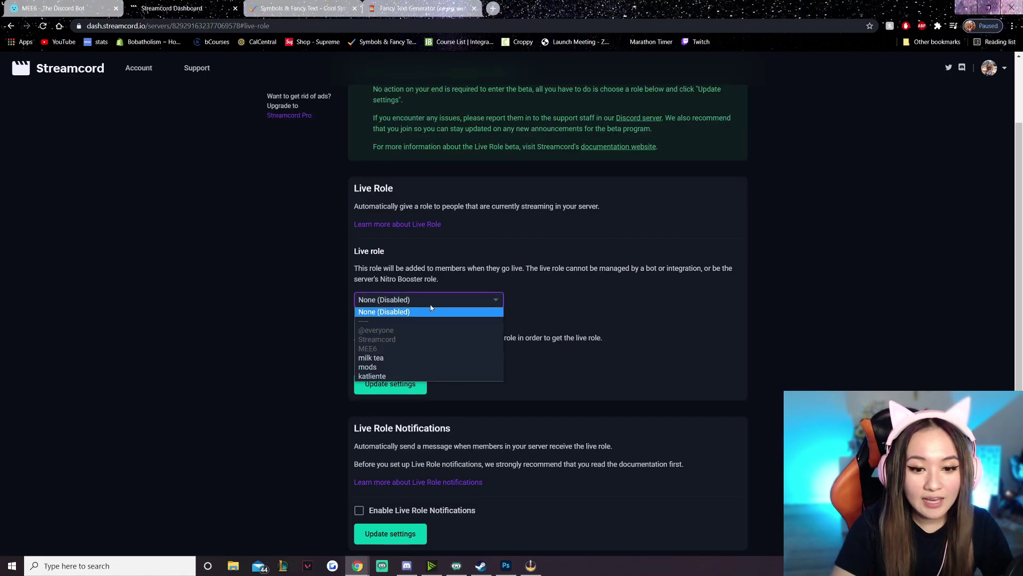
left_click(413, 312)
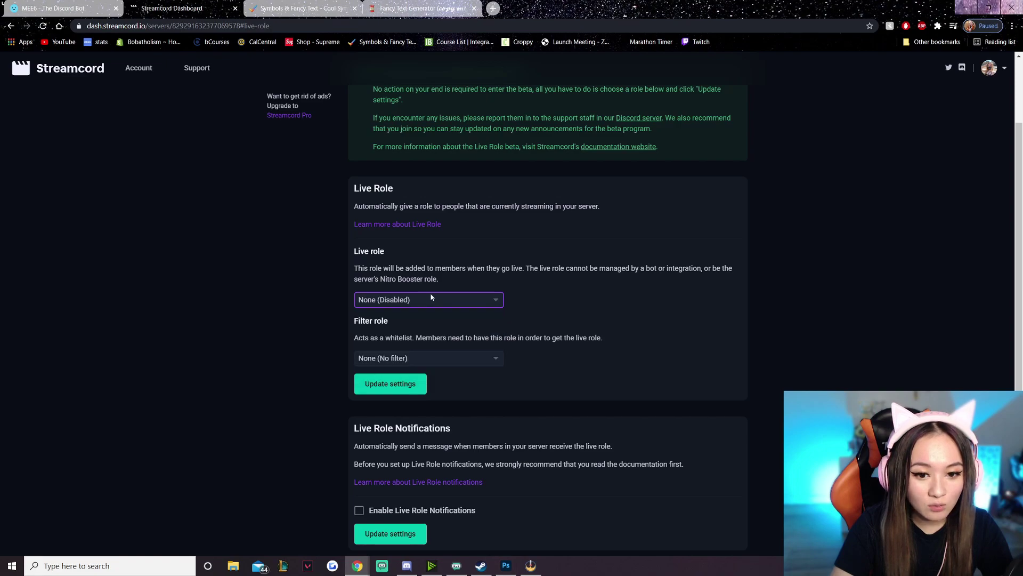
left_click(42, 26)
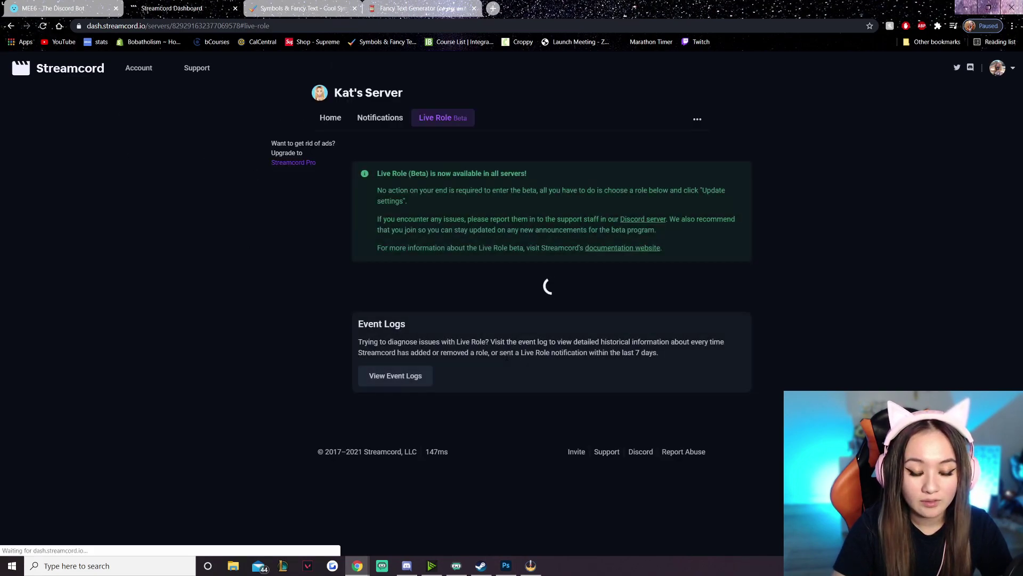
scroll(479, 360, "down", 3)
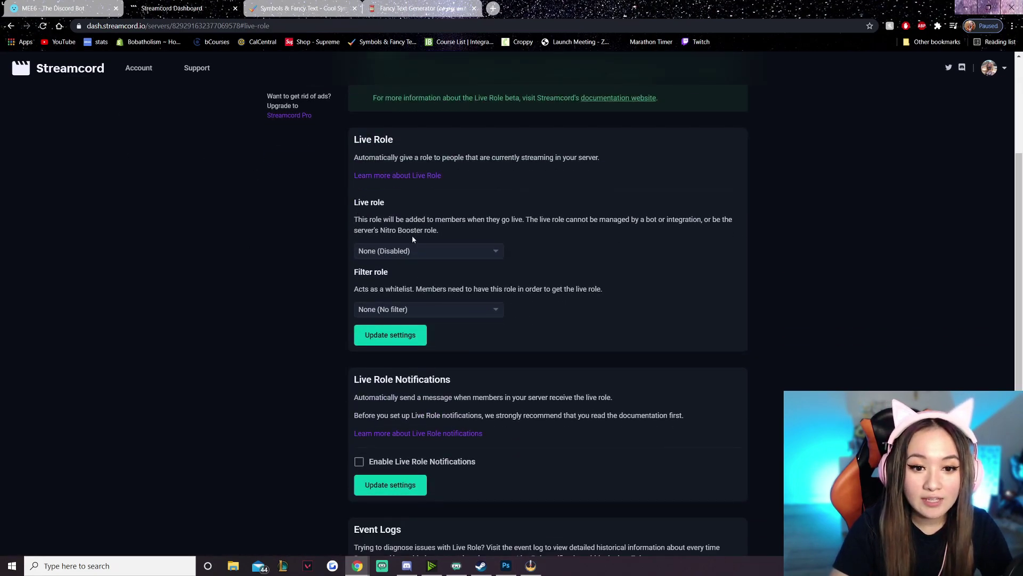
left_click(474, 251)
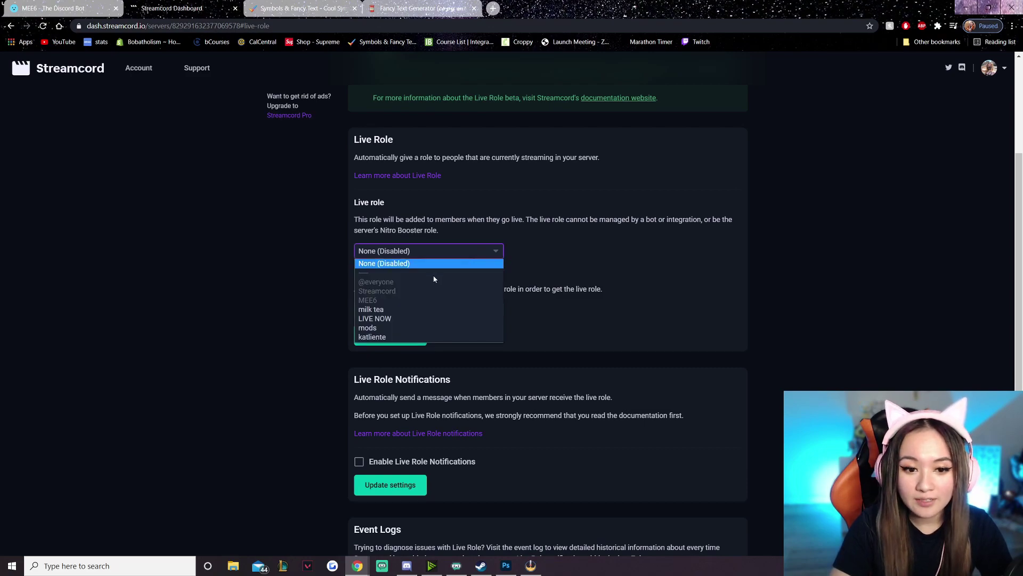
left_click(409, 320)
Filter the live role to milk tea, update the settings, and close Discord's Server Settings
left_click(456, 309)
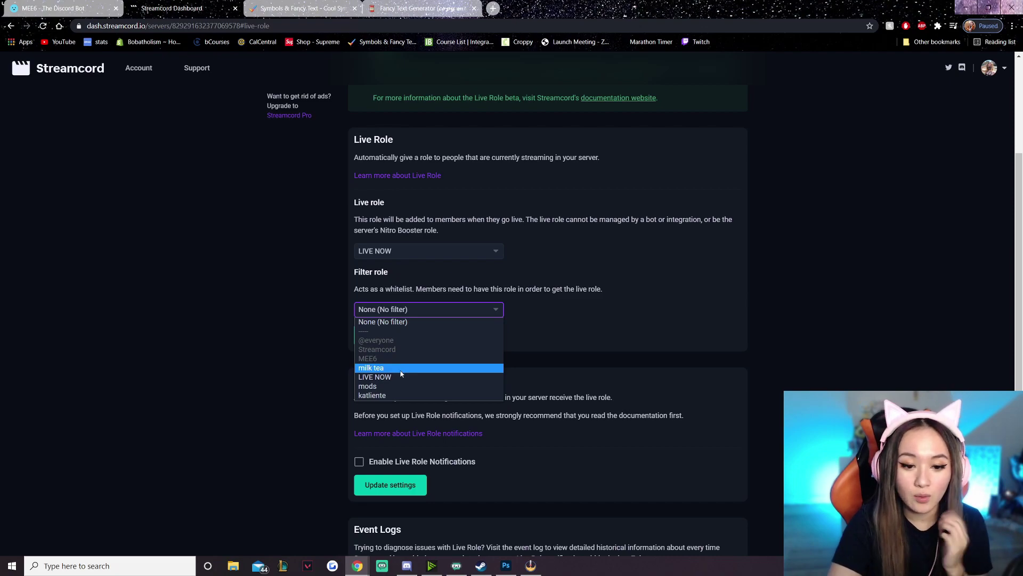
left_click(402, 369)
left_click(401, 339)
key("alt+Tab")
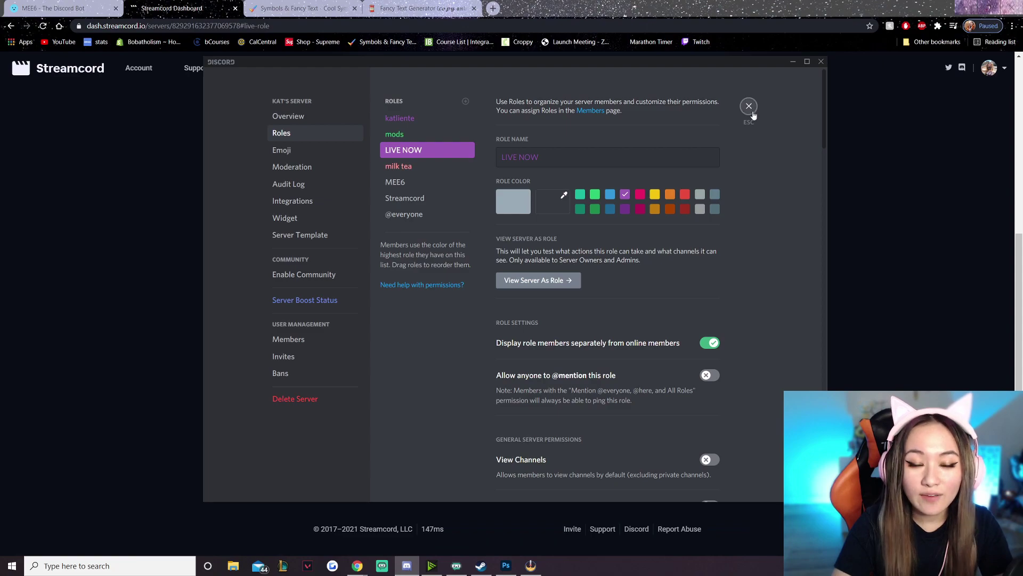
left_click(747, 103)
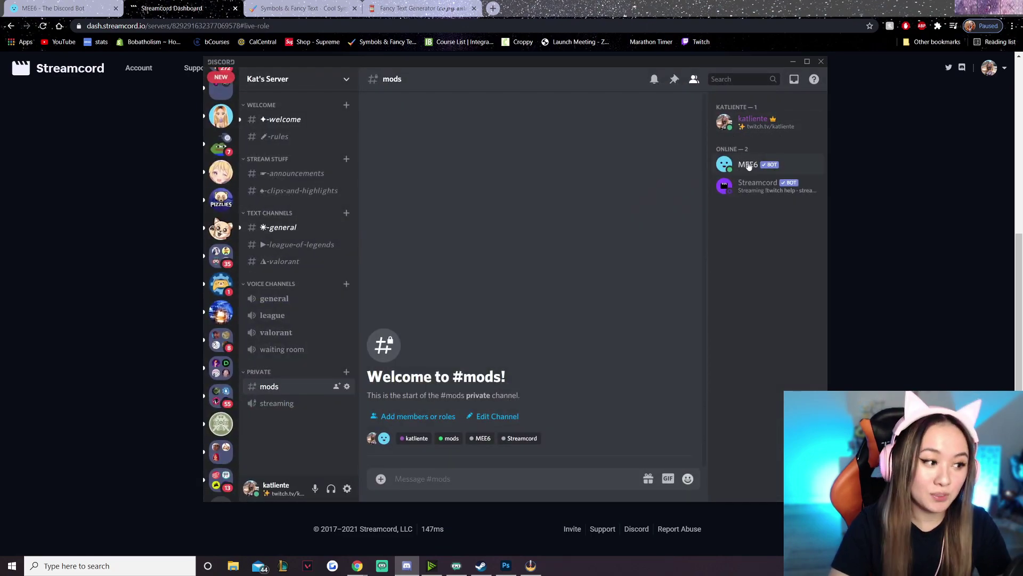